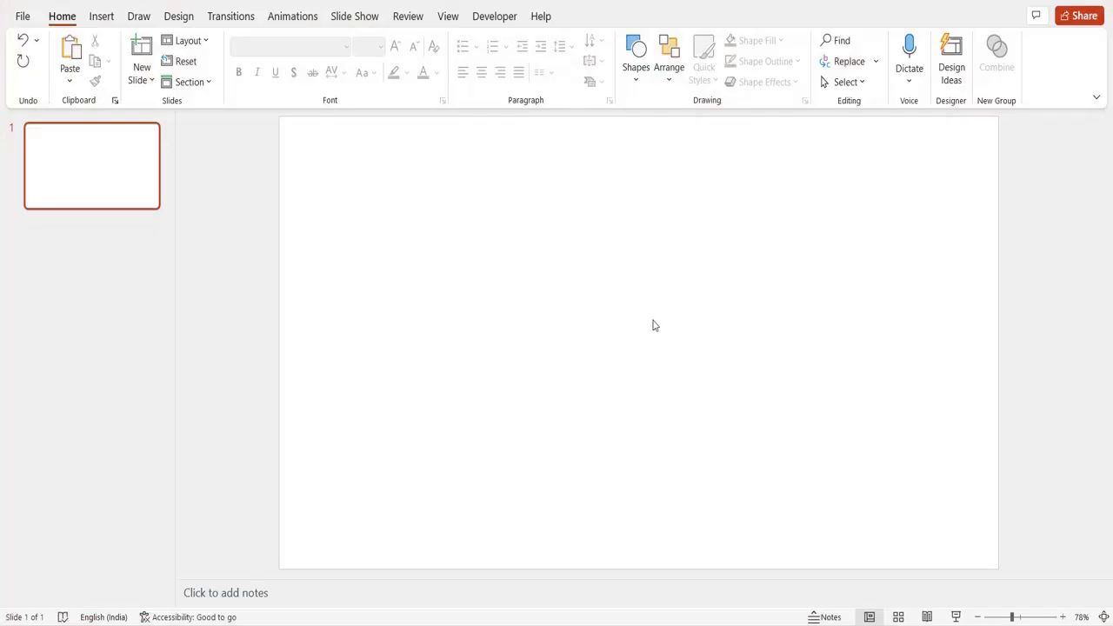
# Fill the slide background with the light parchment texture through Format Background
pyautogui.rightClick(654, 324)
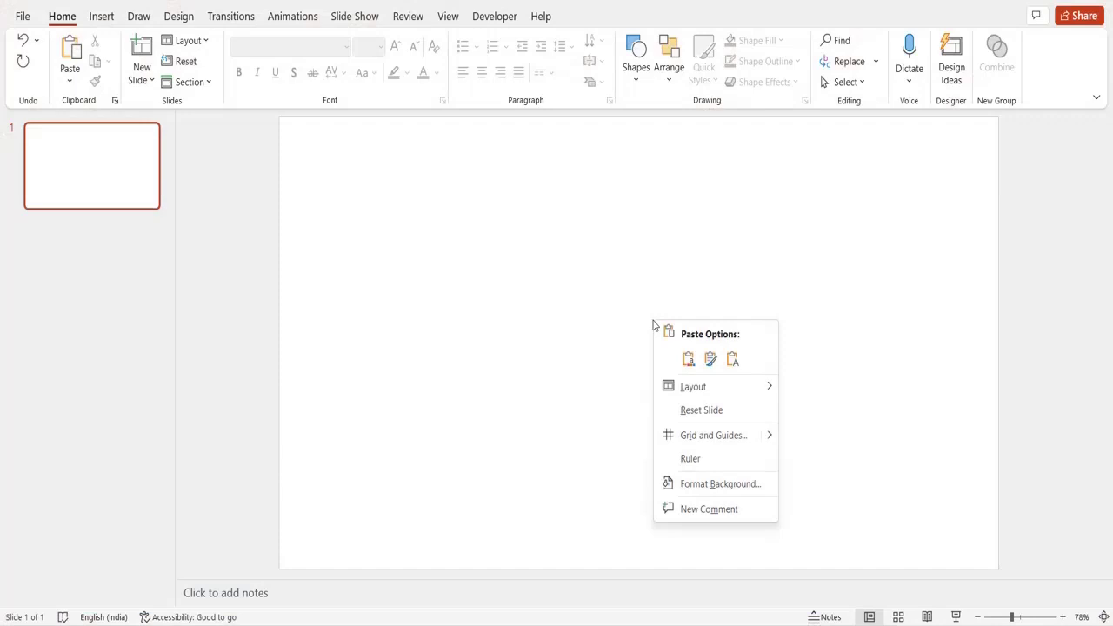
pyautogui.click(687, 484)
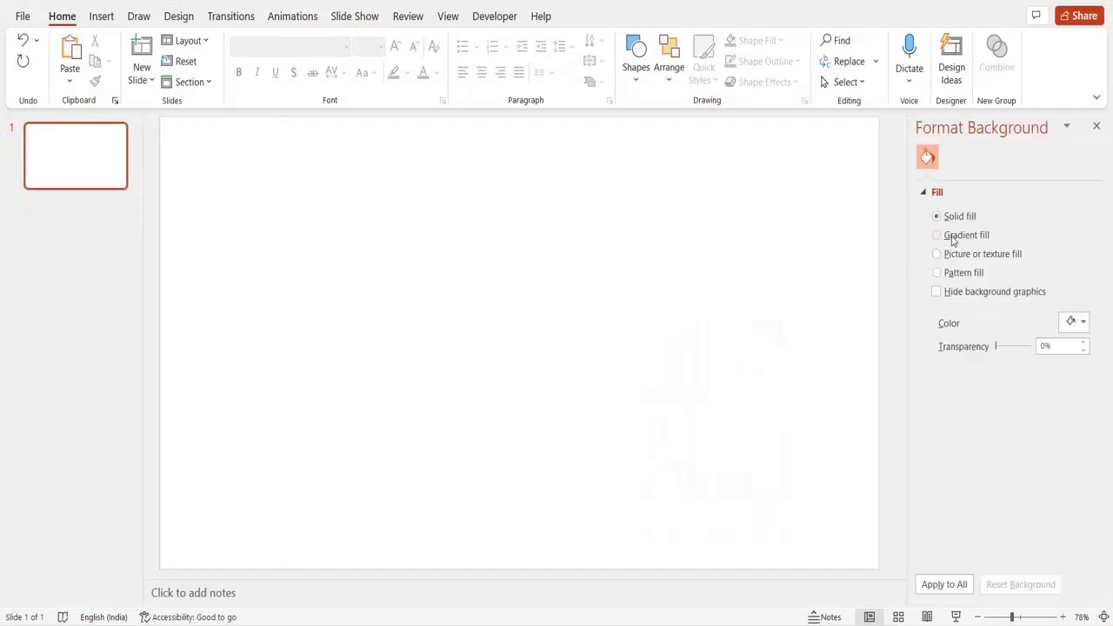
pyautogui.click(951, 256)
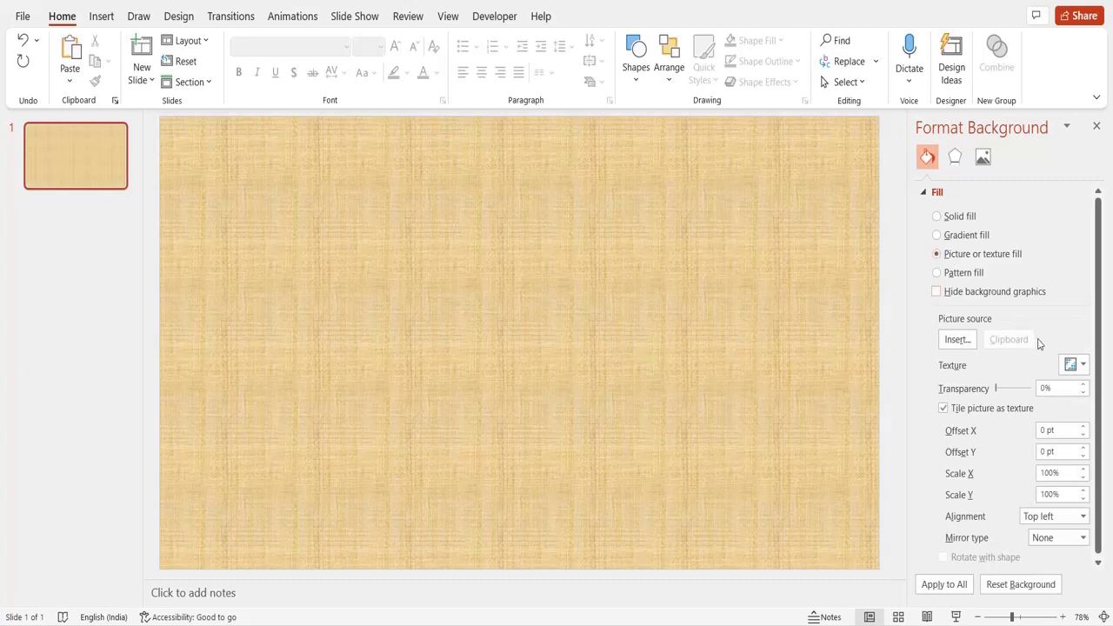
pyautogui.click(1076, 364)
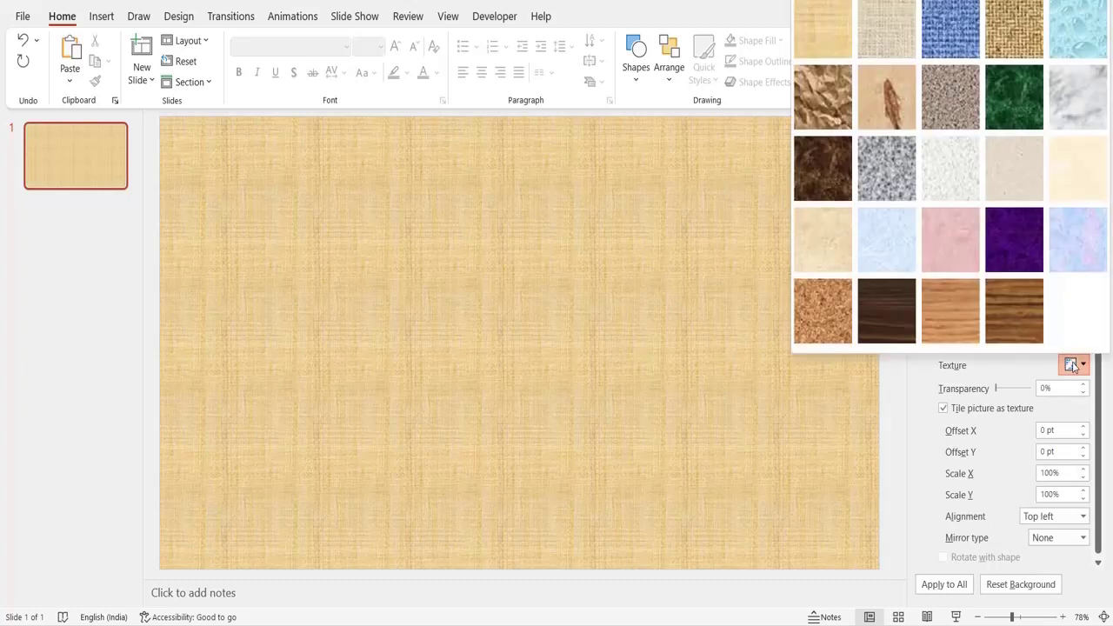
pyautogui.click(839, 254)
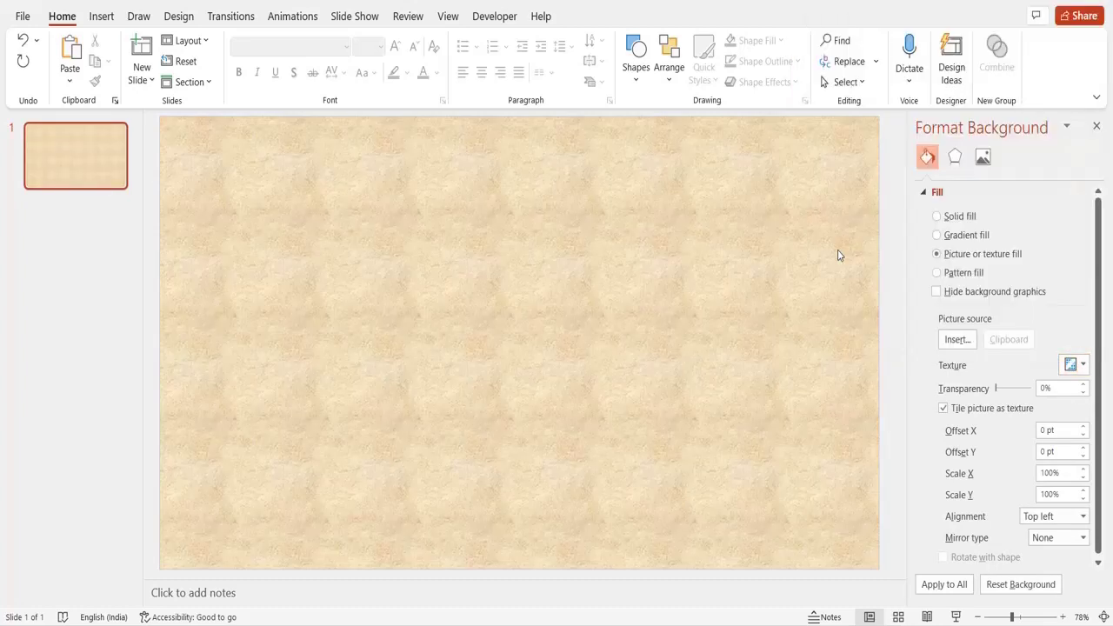
# Draw a tall, thin rectangle post and centre it on the slide
pyautogui.click(103, 17)
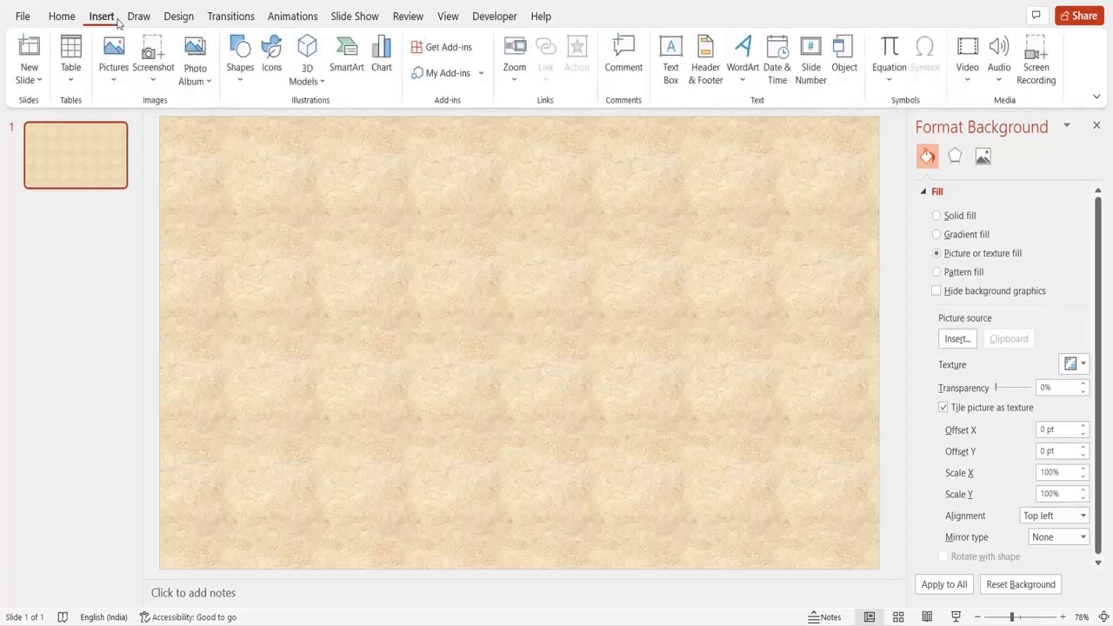
pyautogui.click(239, 70)
pyautogui.click(274, 127)
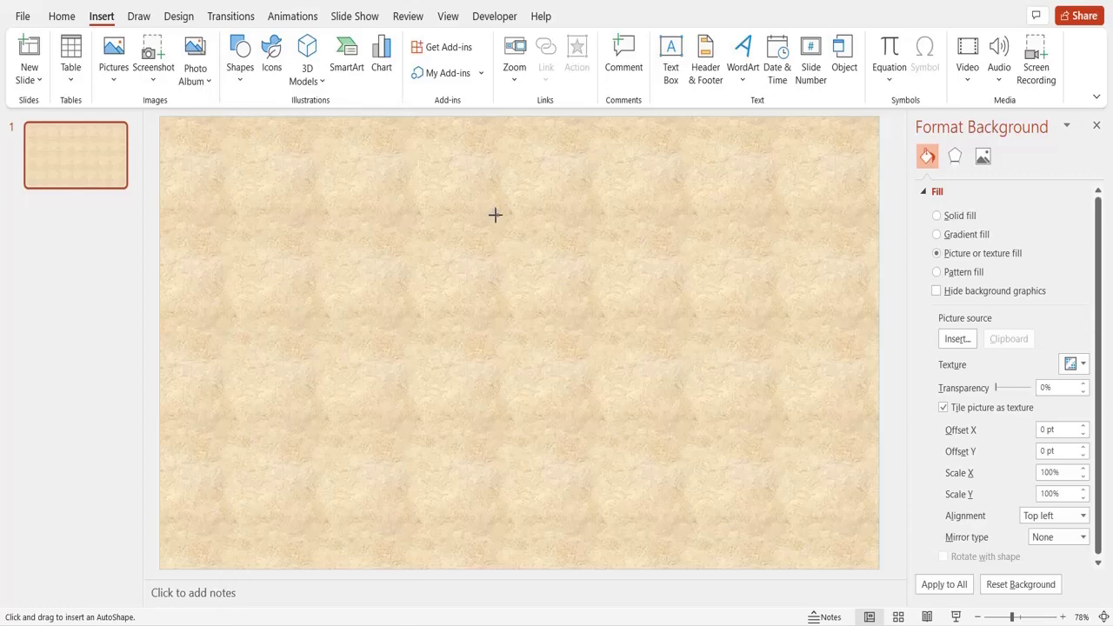
pyautogui.moveTo(494, 215); pyautogui.dragTo(512, 498)
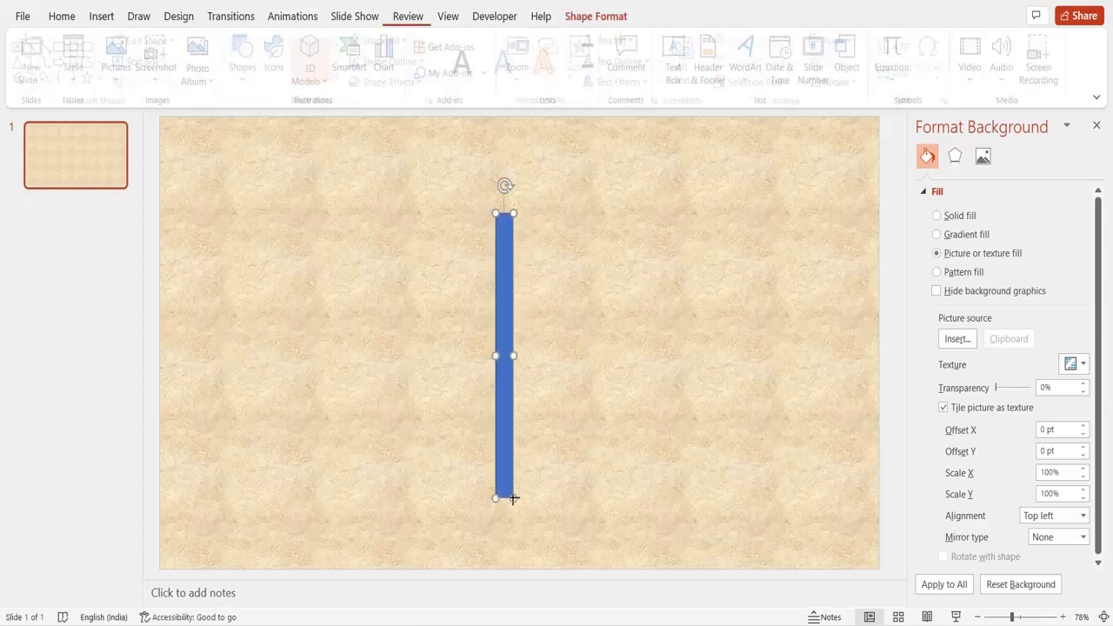
pyautogui.moveTo(503, 484); pyautogui.dragTo(518, 474)
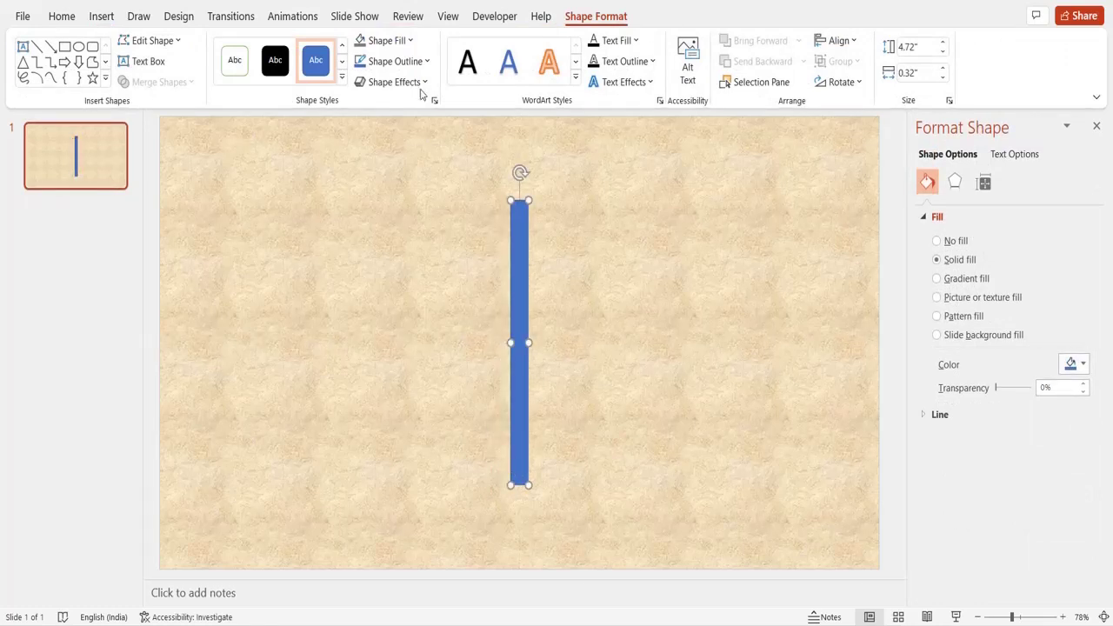
# Give the post a grey fill, no outline and a 3-D preset effect
pyautogui.click(402, 49)
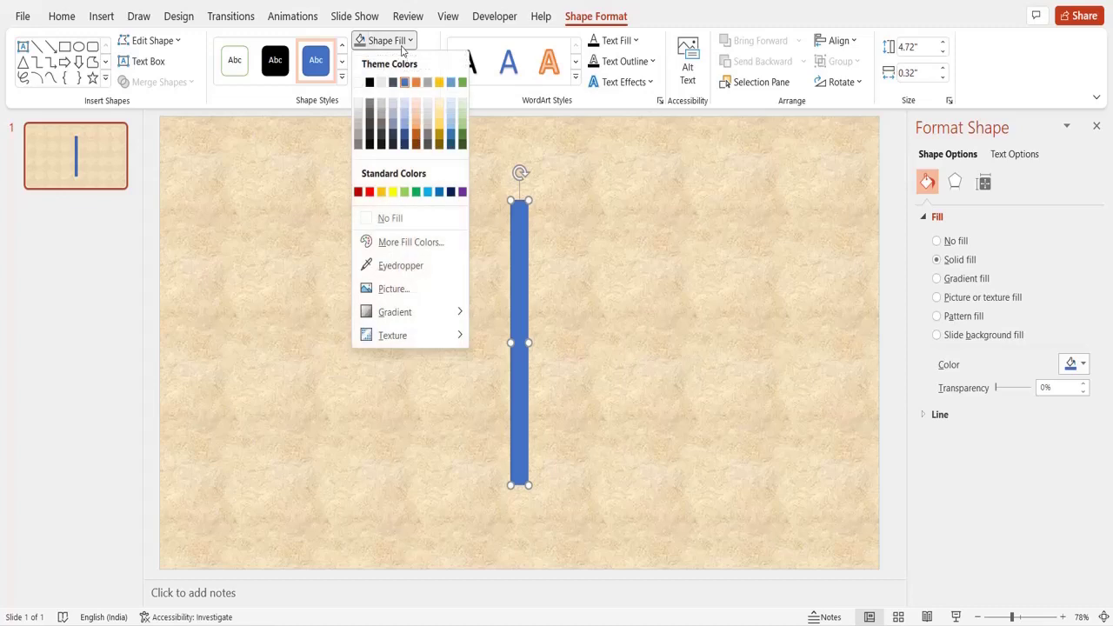
pyautogui.click(359, 132)
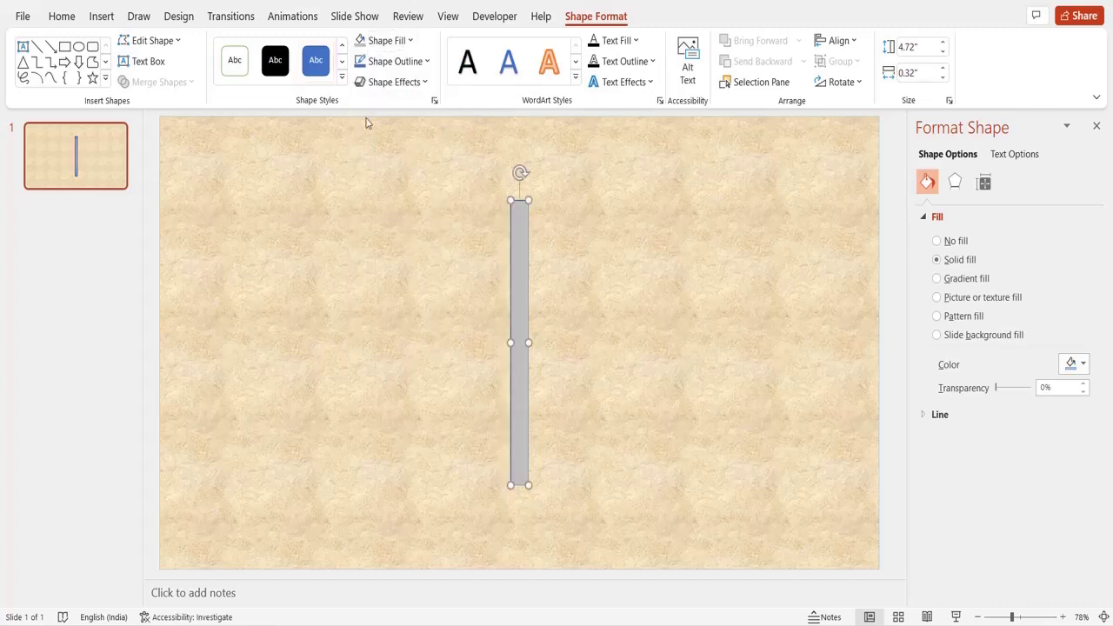
pyautogui.click(396, 61)
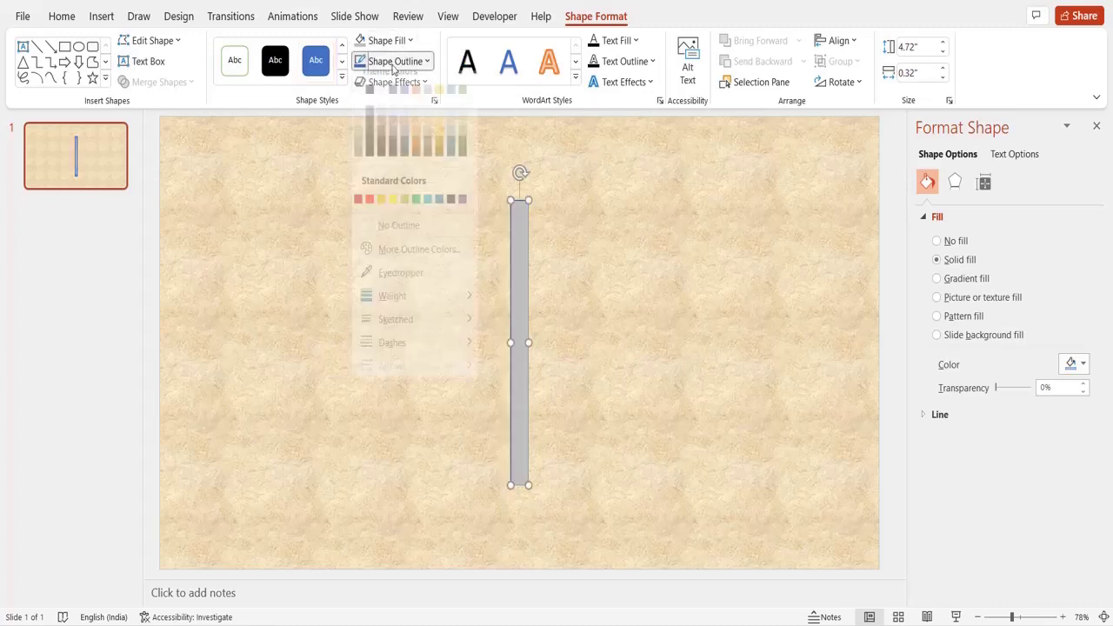
pyautogui.click(420, 240)
pyautogui.click(393, 82)
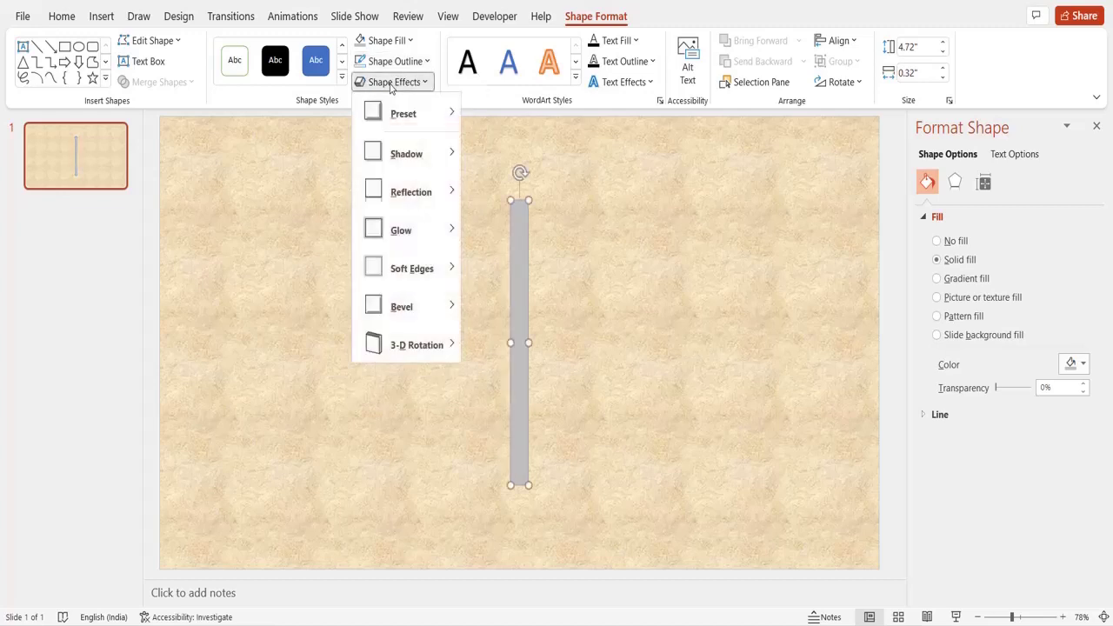
pyautogui.moveTo(406, 113)
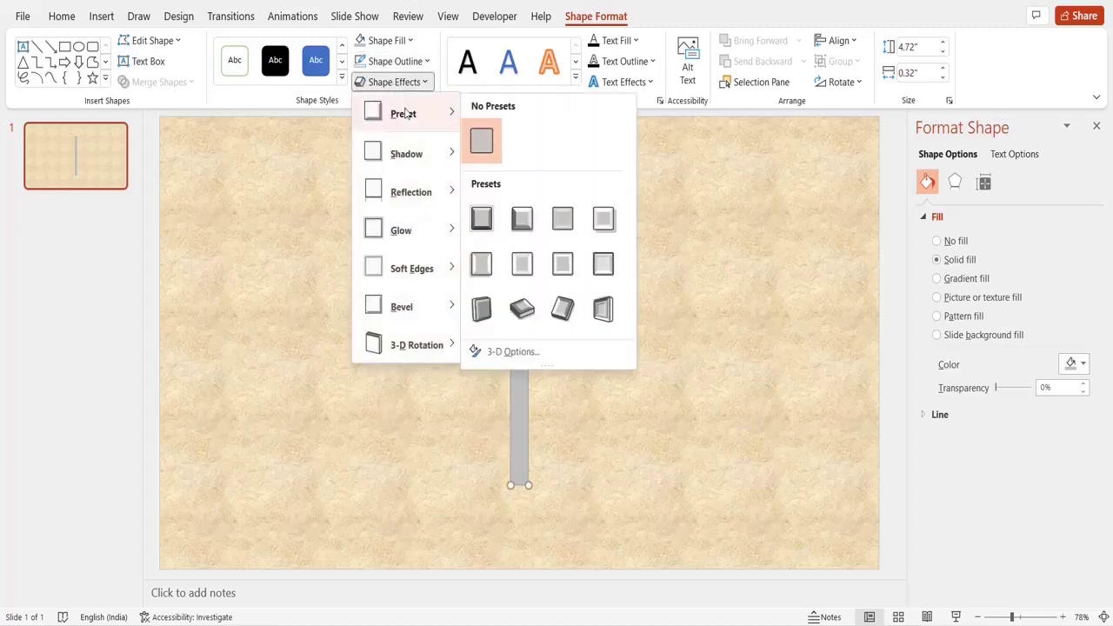
pyautogui.click(561, 218)
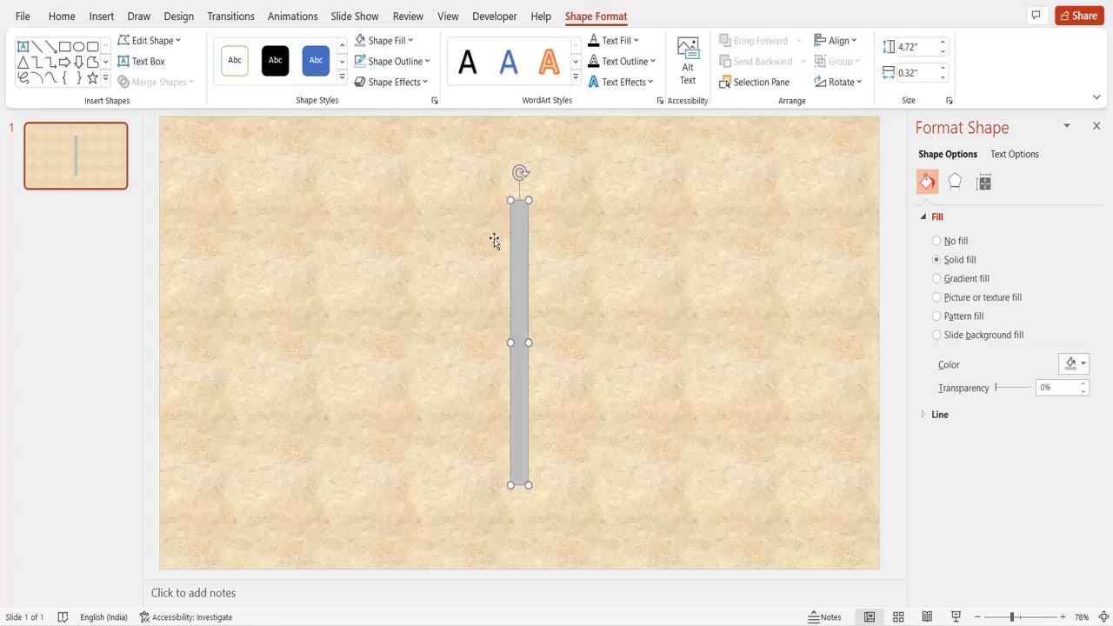
pyautogui.click(102, 16)
# Draw an oval at the foot of the post and send it to the back
pyautogui.click(238, 70)
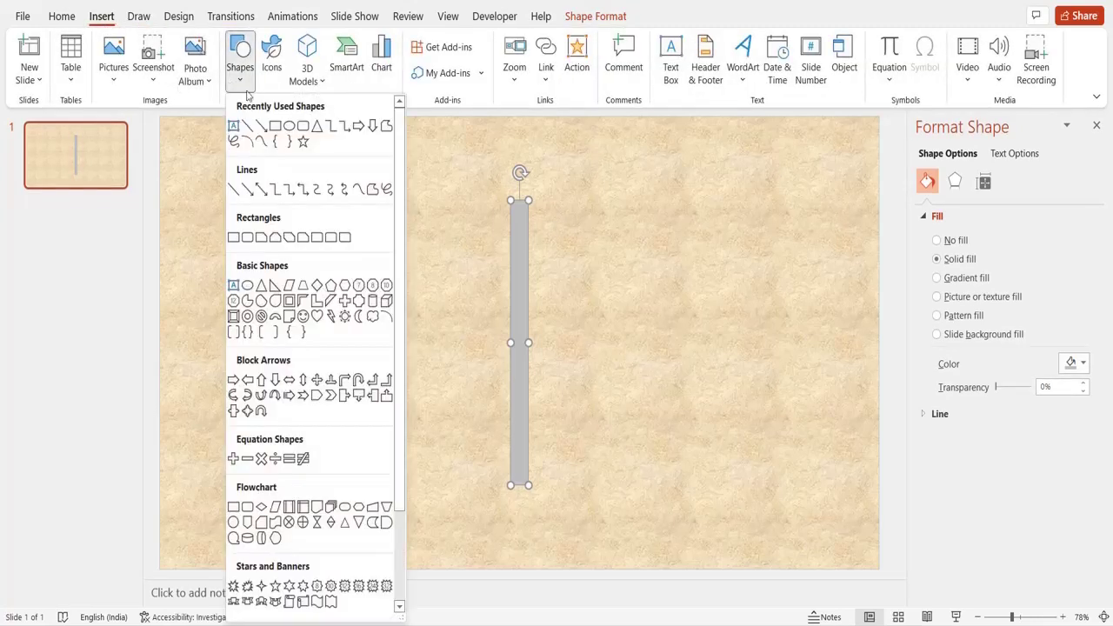
pyautogui.click(289, 126)
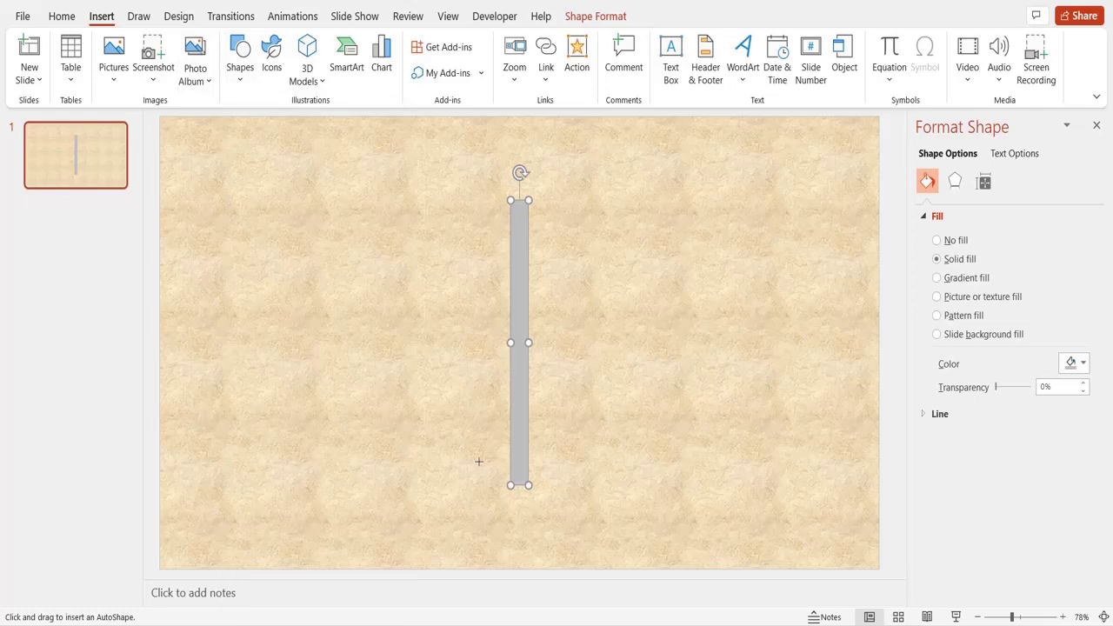
pyautogui.moveTo(472, 465); pyautogui.dragTo(563, 511)
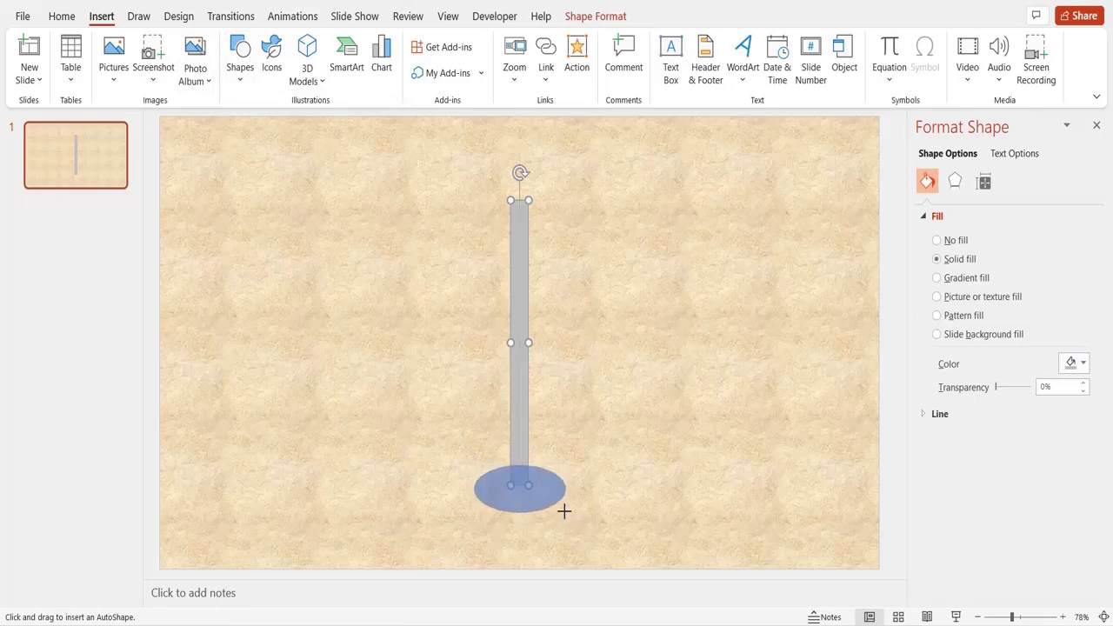
pyautogui.moveTo(542, 496); pyautogui.dragTo(538, 496)
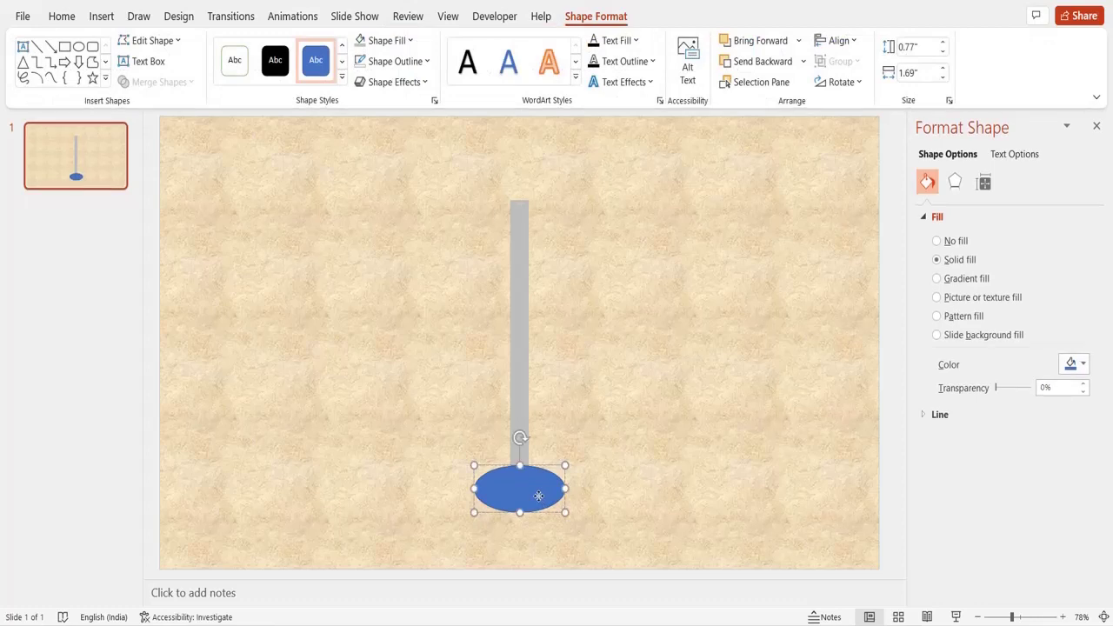
pyautogui.click(803, 62)
pyautogui.click(805, 108)
# Give the oval base a dark grey fill, no outline and a bevel preset
pyautogui.click(382, 40)
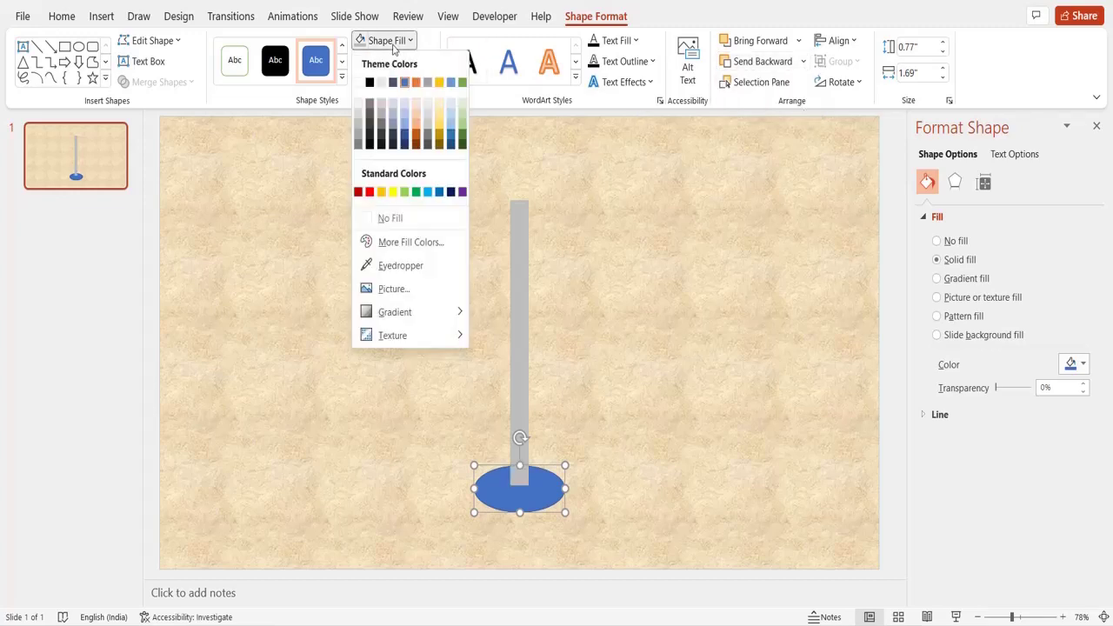
pyautogui.click(370, 103)
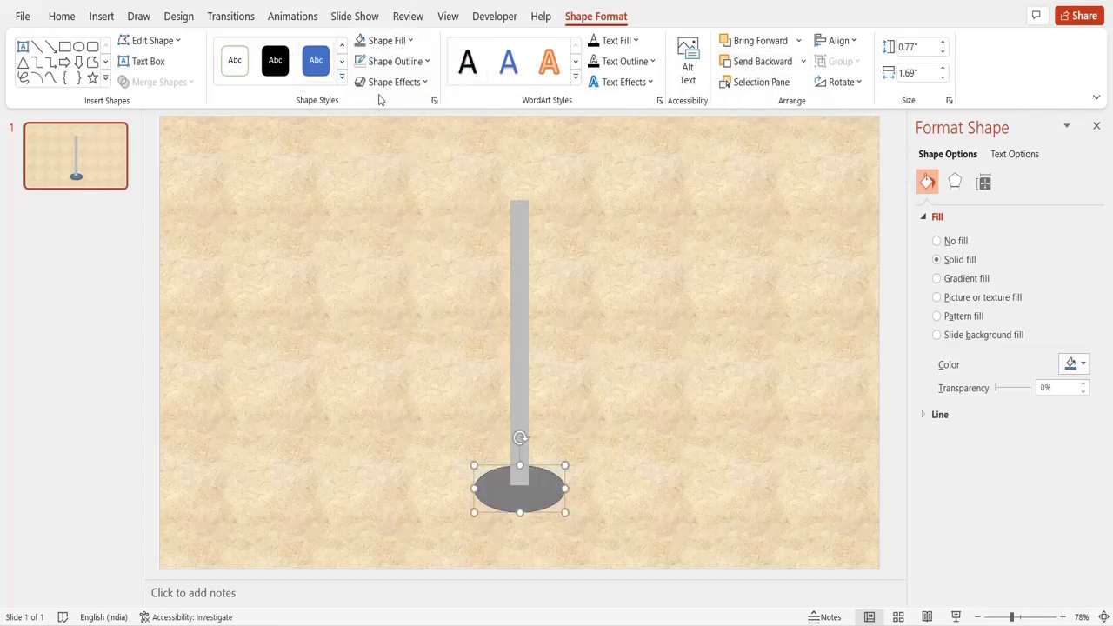
pyautogui.click(411, 69)
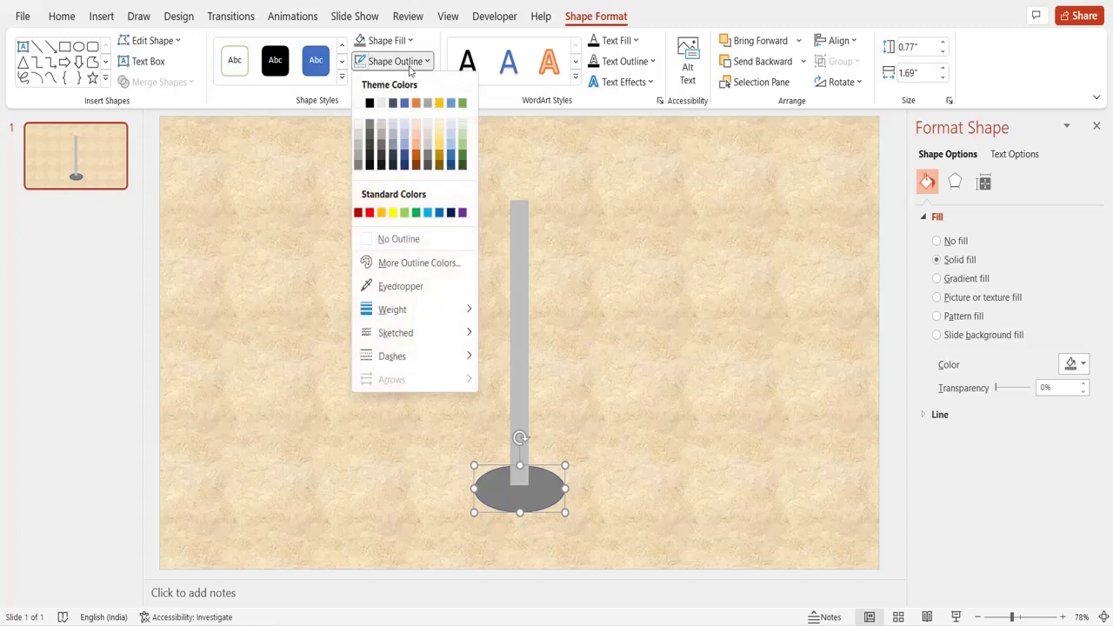
pyautogui.click(413, 251)
pyautogui.click(391, 85)
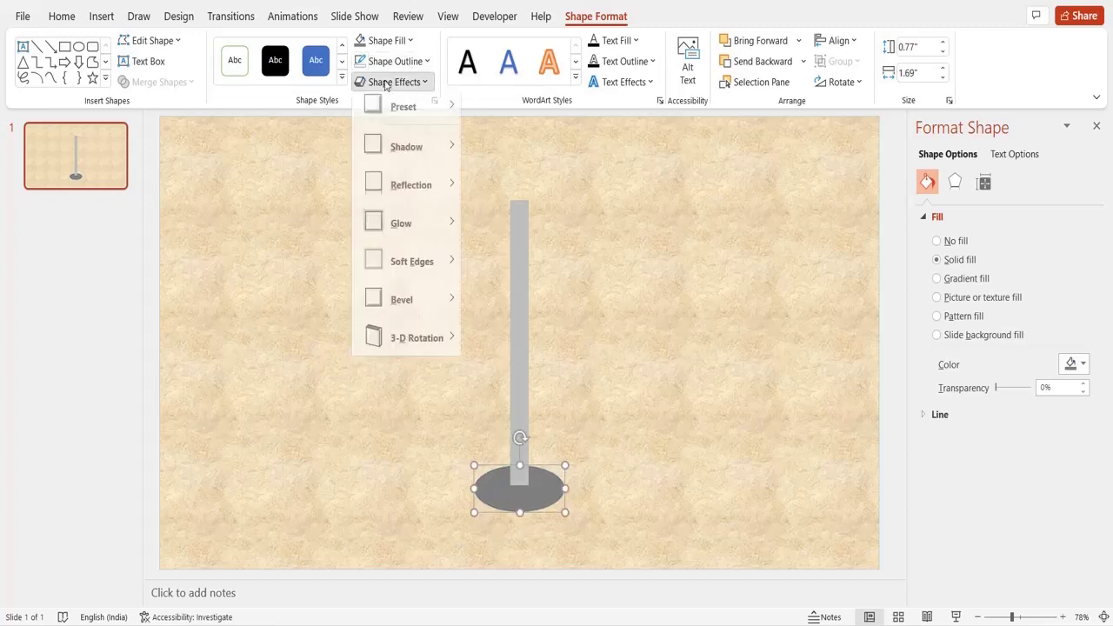
pyautogui.moveTo(396, 121)
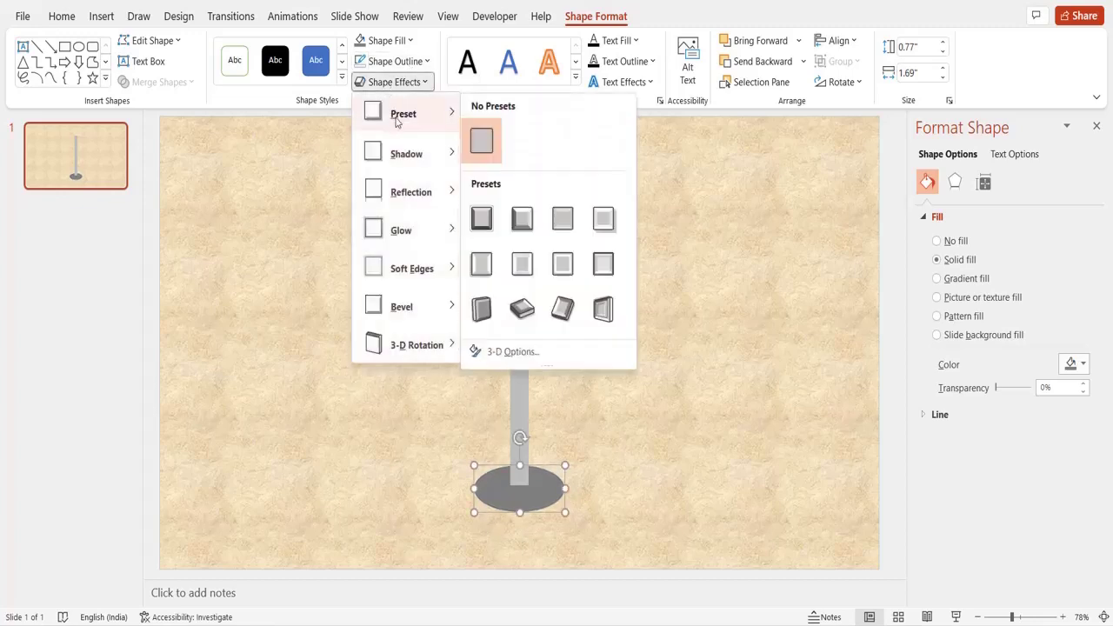
pyautogui.click(561, 278)
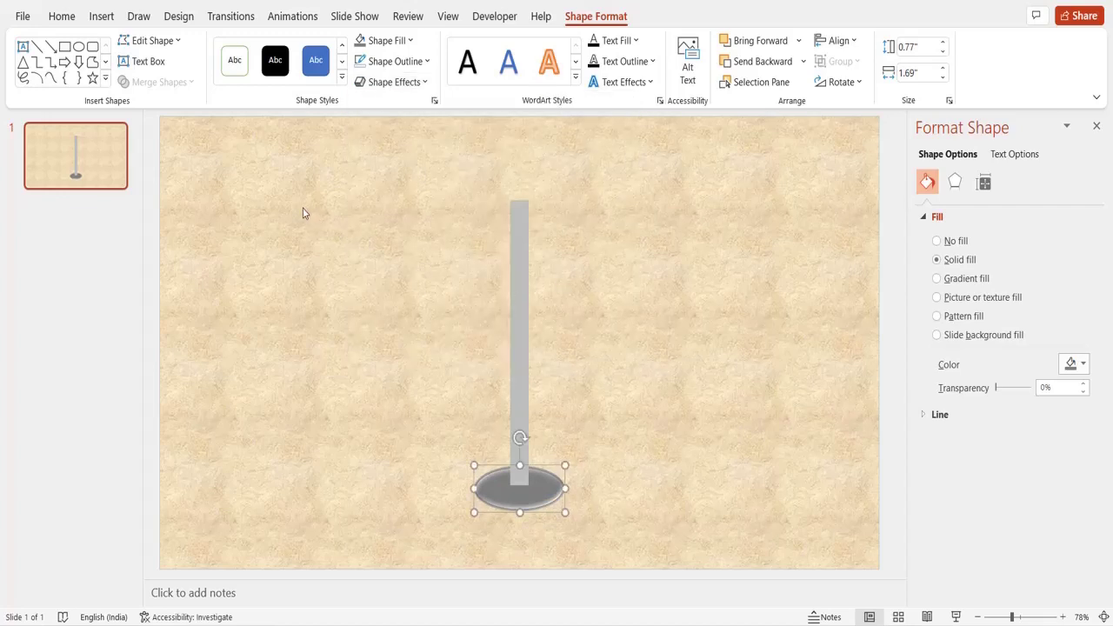
# Draw a long horizontal rectangle across the top of the post as the crossbeam
pyautogui.click(108, 19)
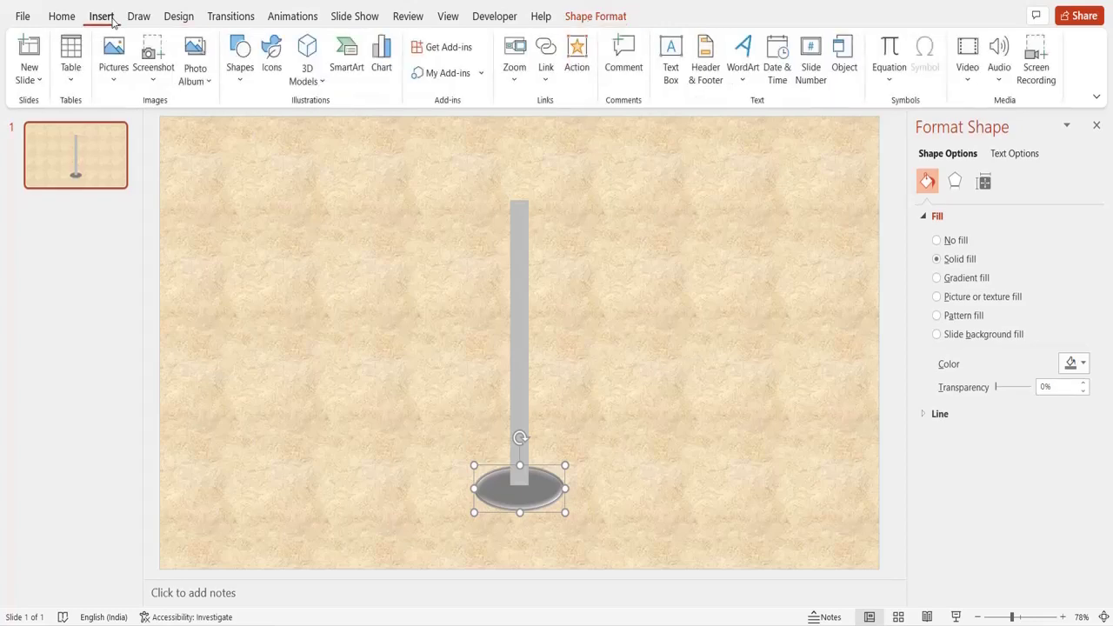
pyautogui.click(240, 60)
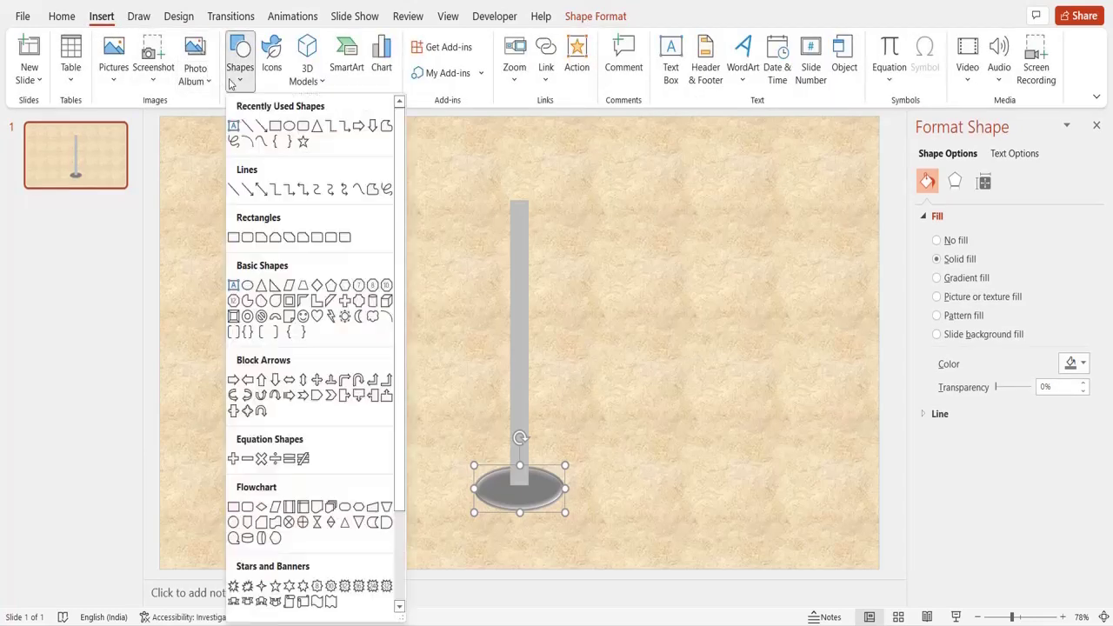
pyautogui.click(274, 127)
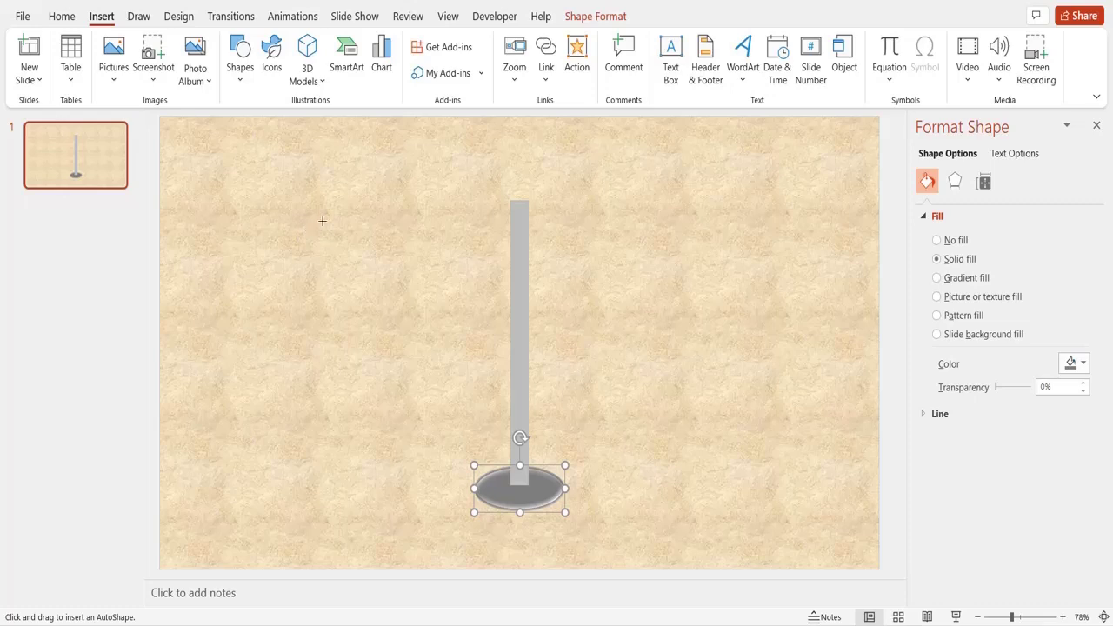
pyautogui.moveTo(325, 224)
pyautogui.mouseDown()
pyautogui.moveTo(705, 231)
pyautogui.moveTo(684, 228)
pyautogui.mouseUp()
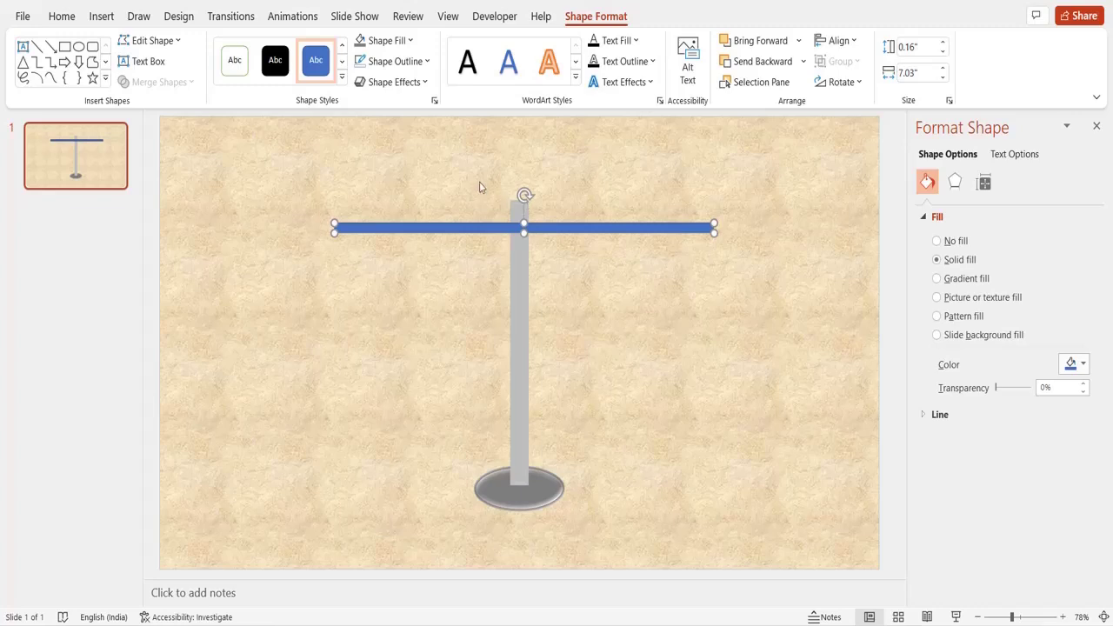
# Give the crossbeam a grey fill, no outline and a 3-D preset effect
pyautogui.click(387, 40)
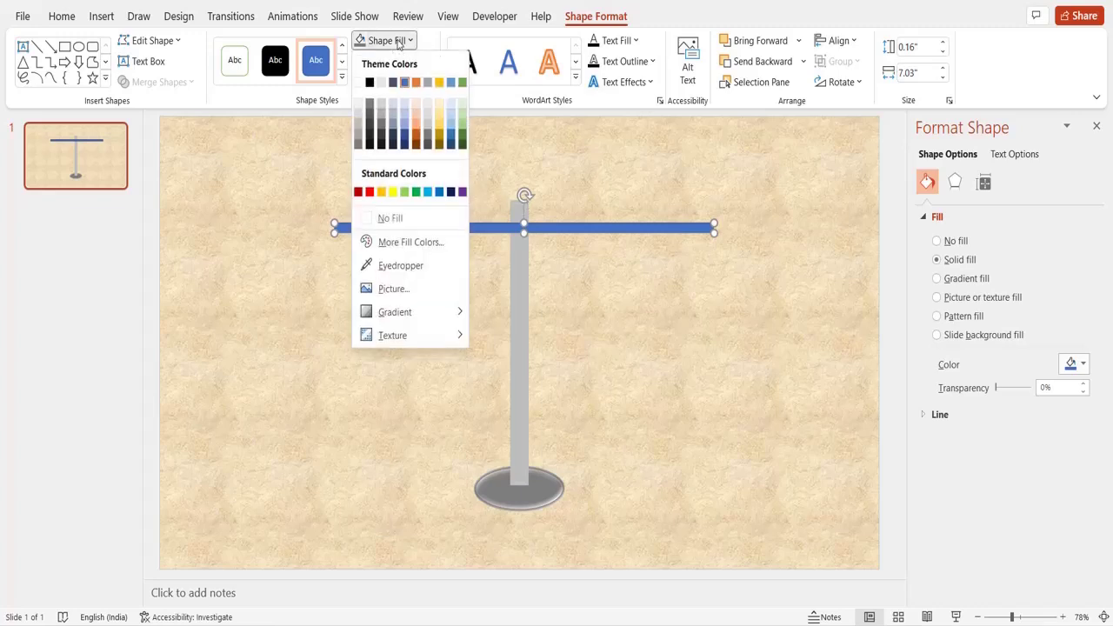
pyautogui.click(361, 140)
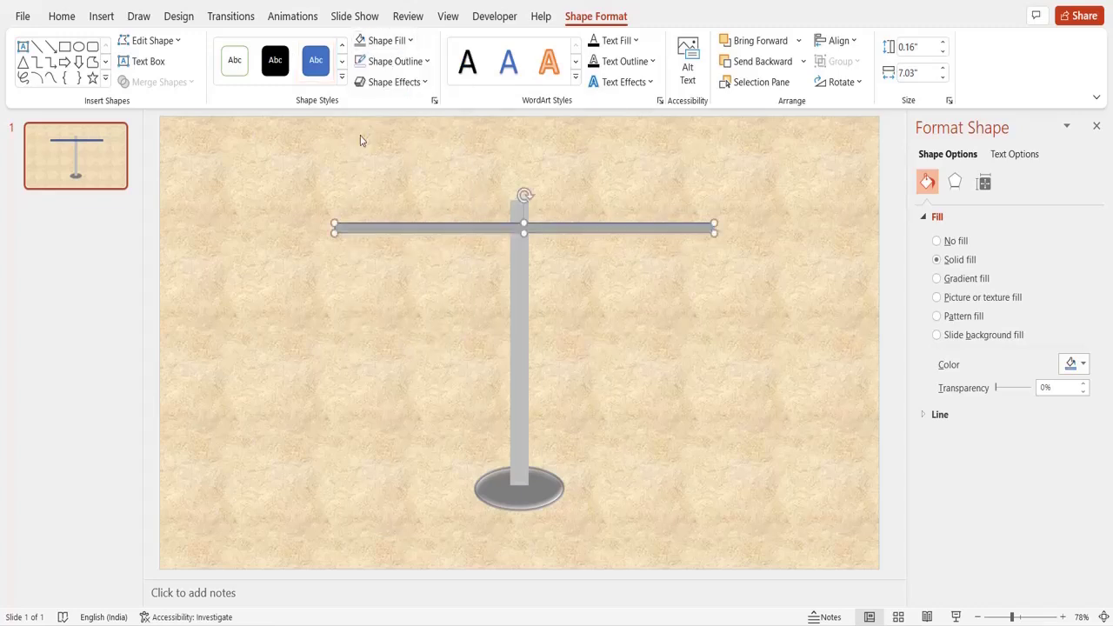
pyautogui.click(395, 61)
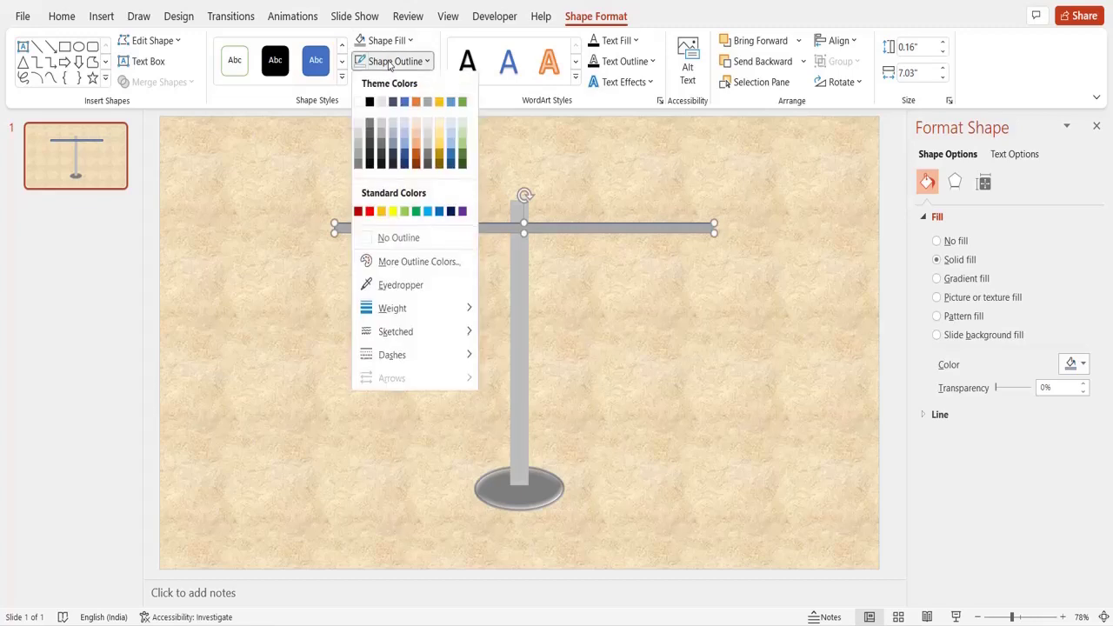
pyautogui.click(400, 238)
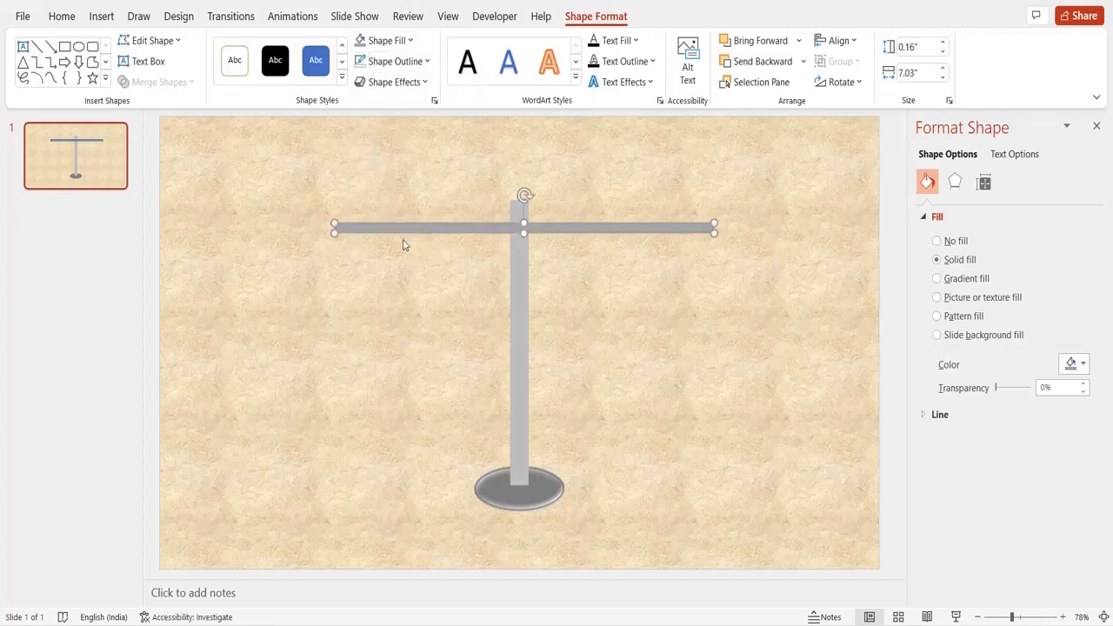
pyautogui.click(397, 81)
pyautogui.moveTo(407, 113)
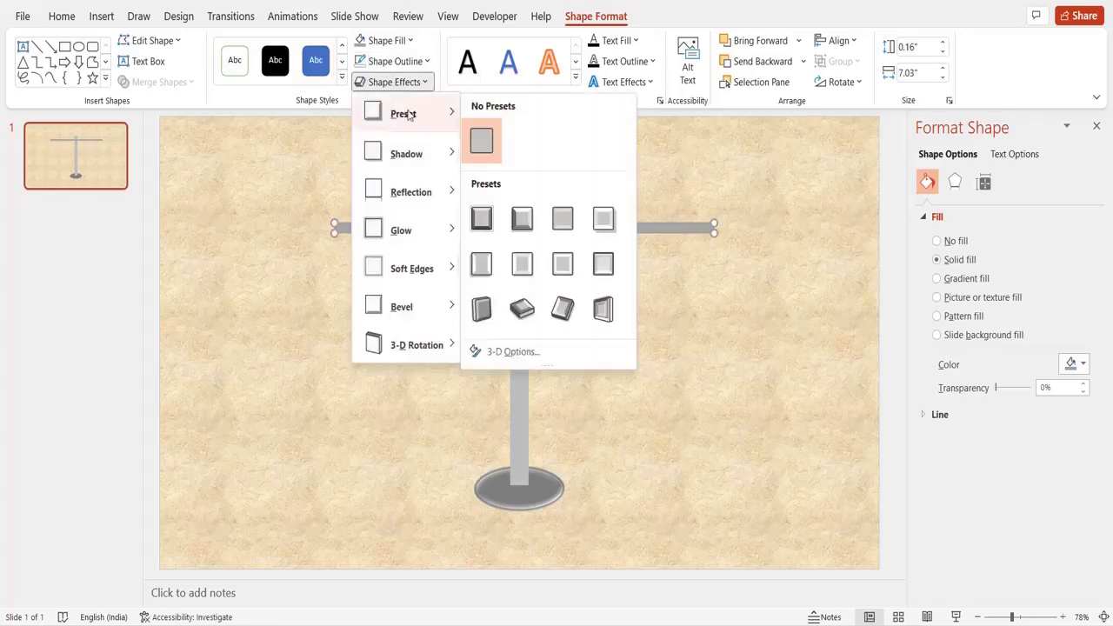
pyautogui.click(521, 220)
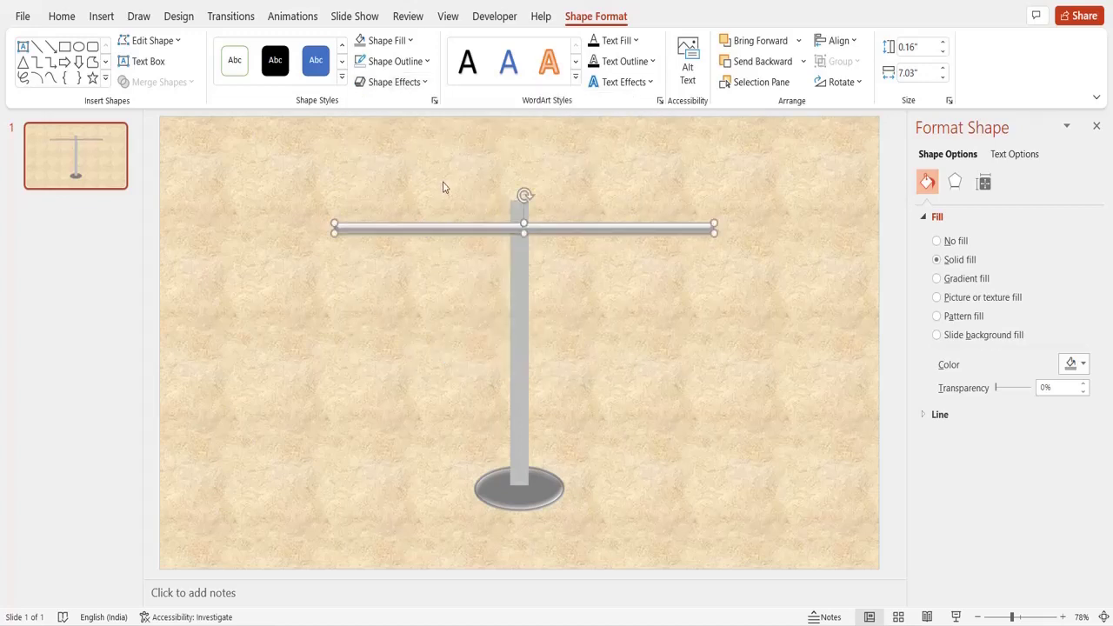
pyautogui.click(110, 20)
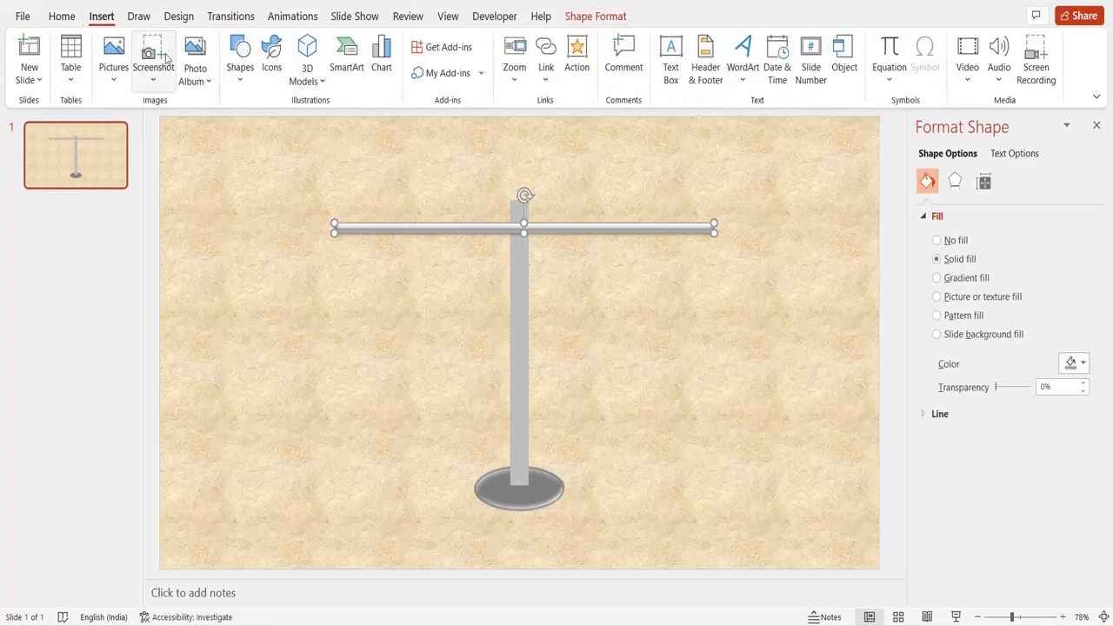
pyautogui.click(240, 61)
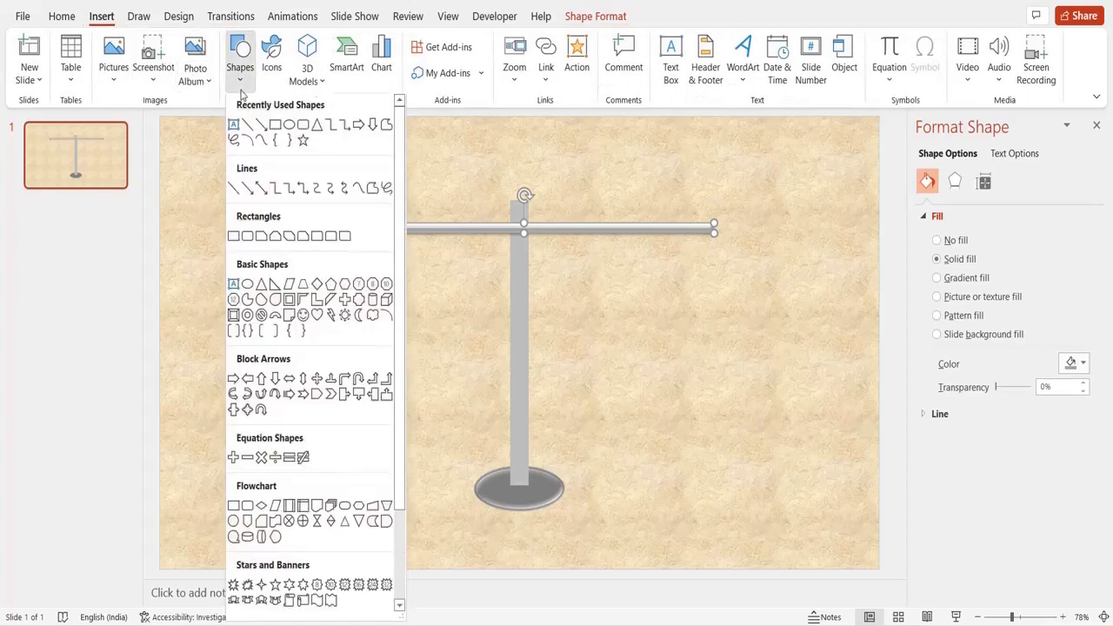
# Draw a small oval over the beam-post joint with grey fill, no outline, 3-D preset
pyautogui.click(291, 127)
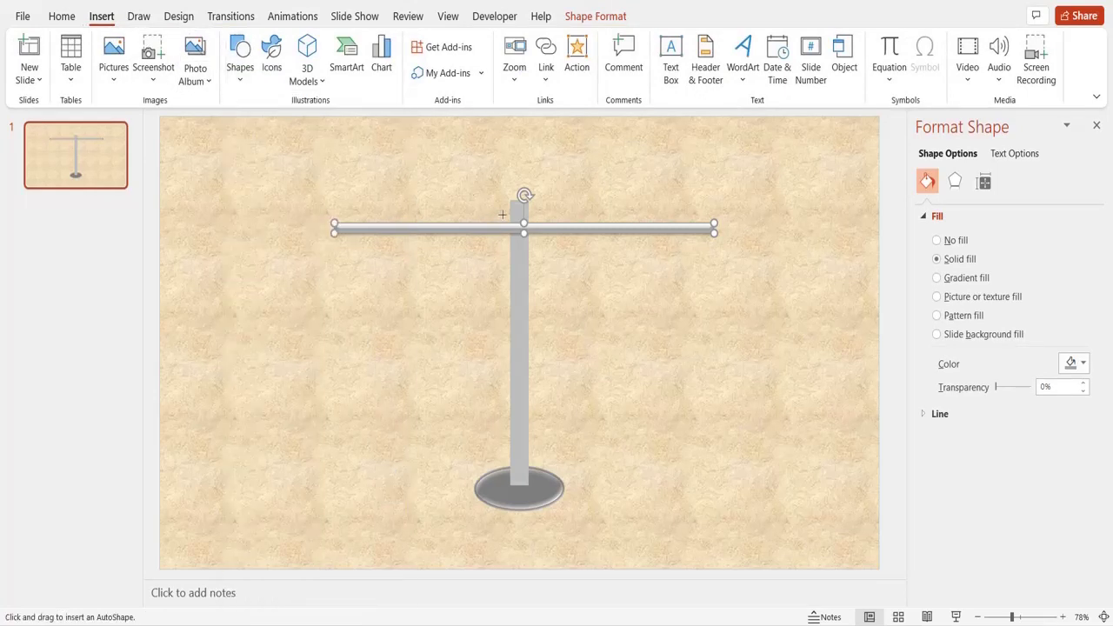
pyautogui.moveTo(502, 214); pyautogui.dragTo(534, 246)
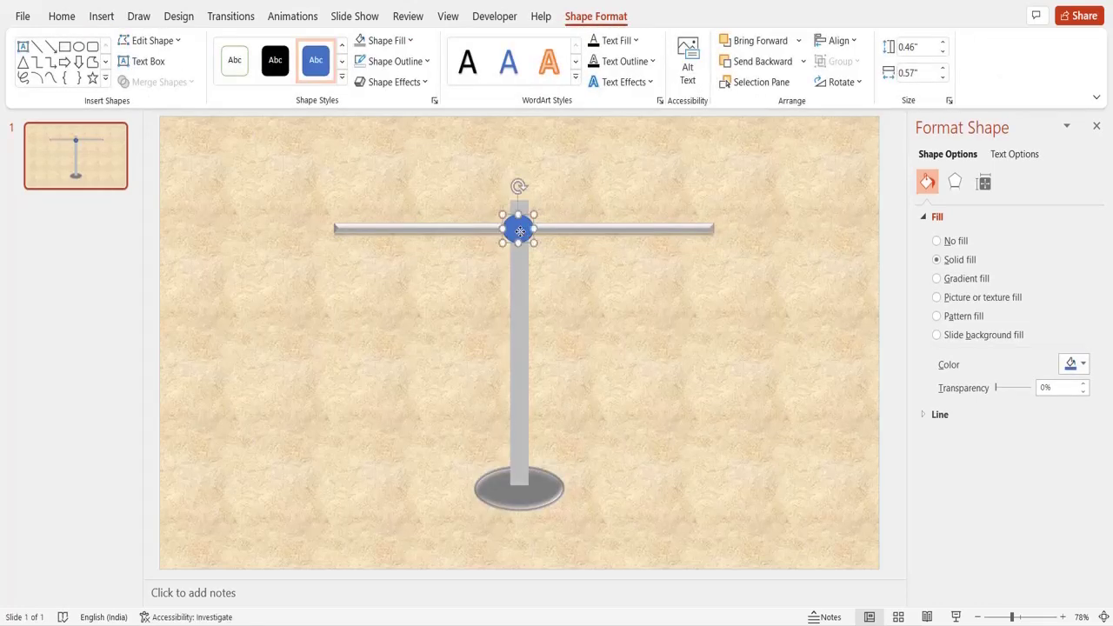
pyautogui.click(408, 40)
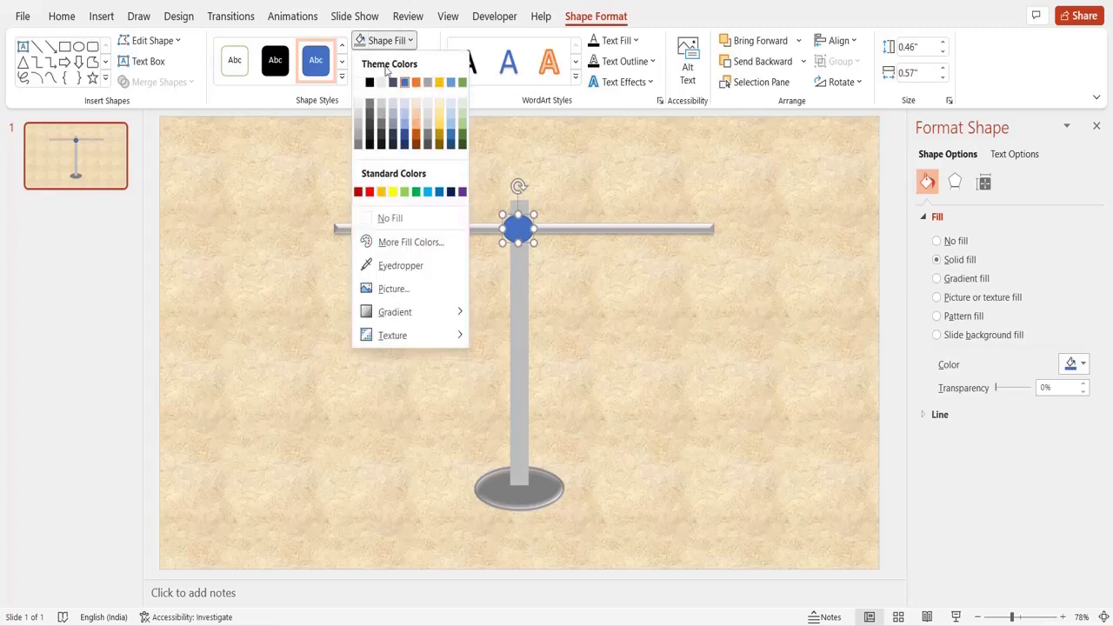
pyautogui.click(359, 142)
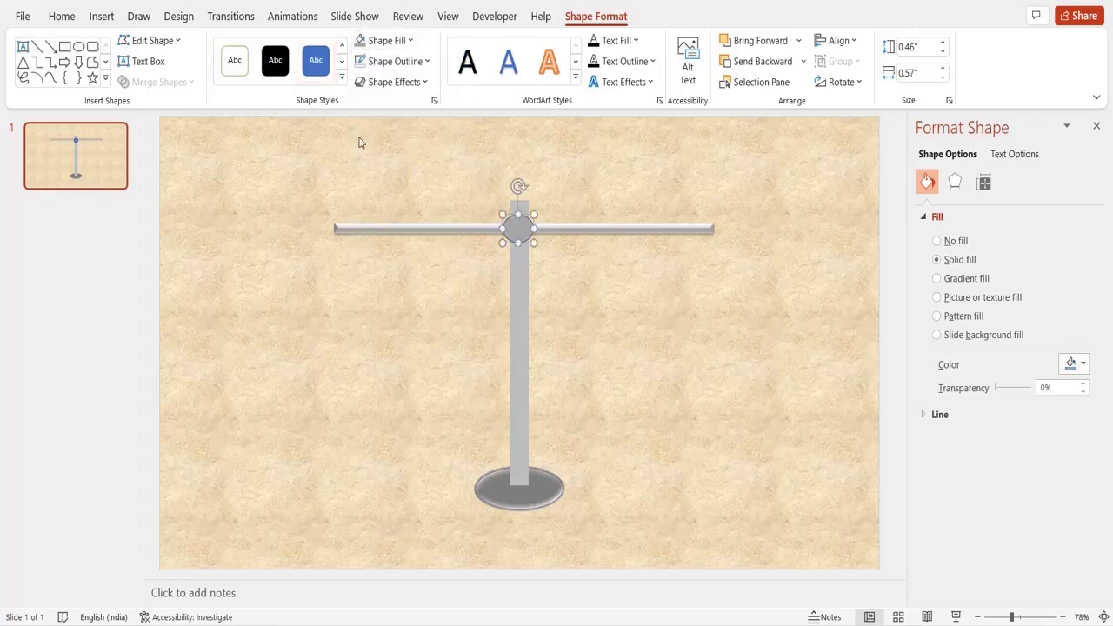
pyautogui.click(376, 59)
pyautogui.click(400, 240)
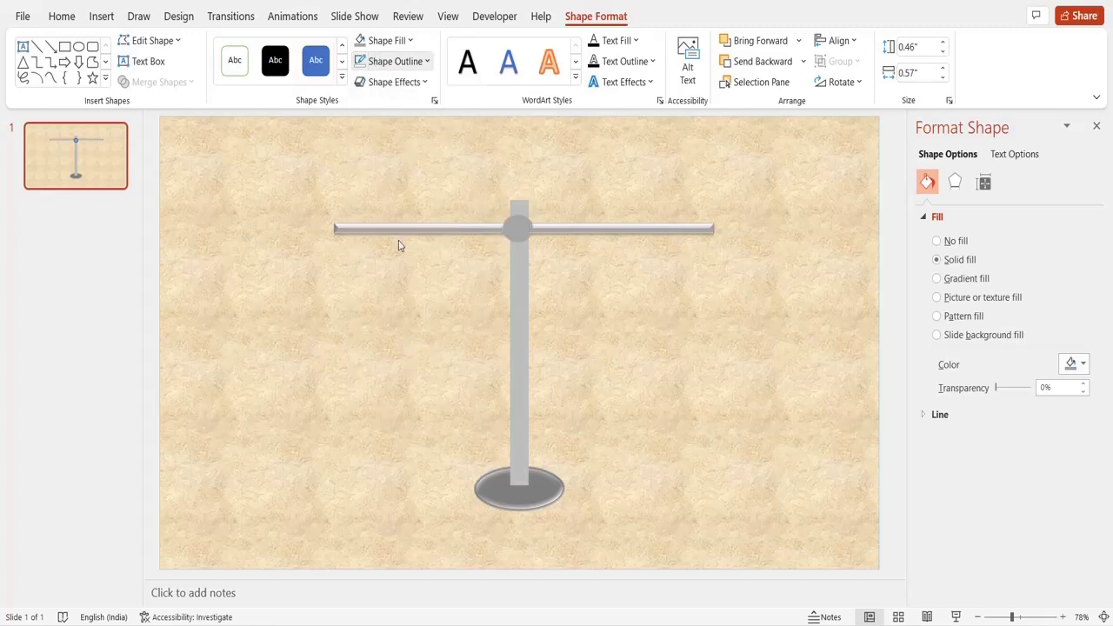
pyautogui.click(365, 87)
pyautogui.moveTo(402, 113)
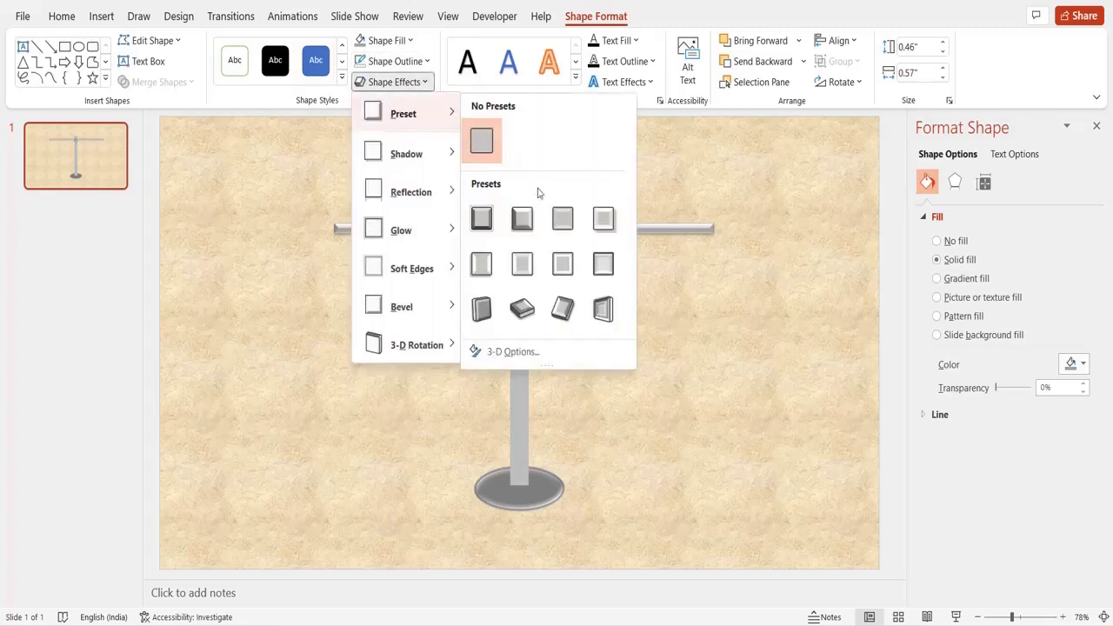
pyautogui.click(556, 219)
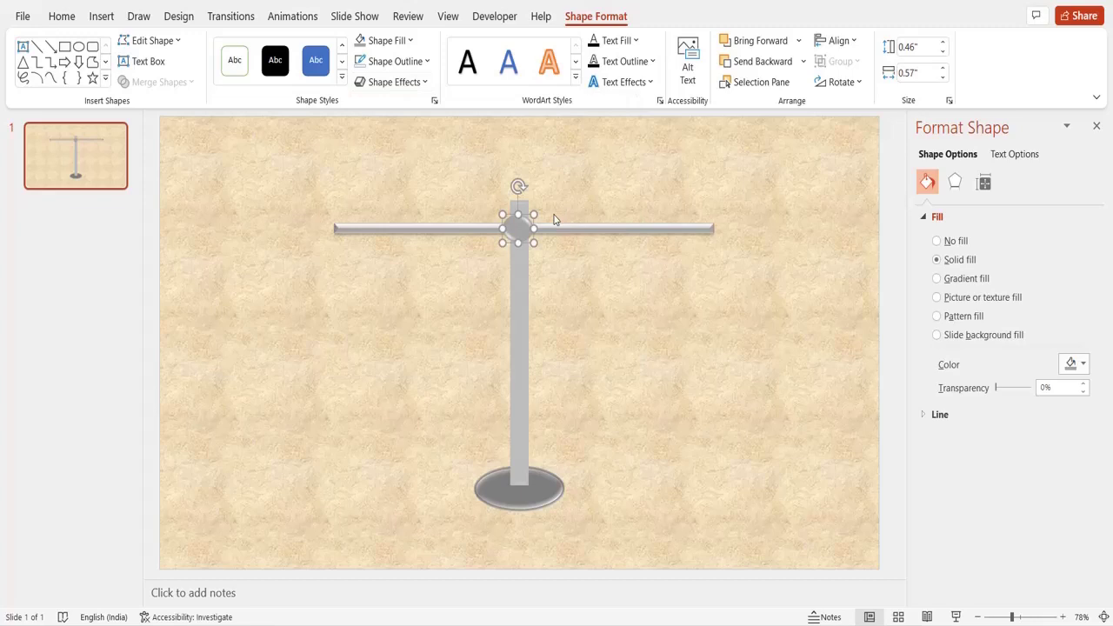
pyautogui.click(598, 193)
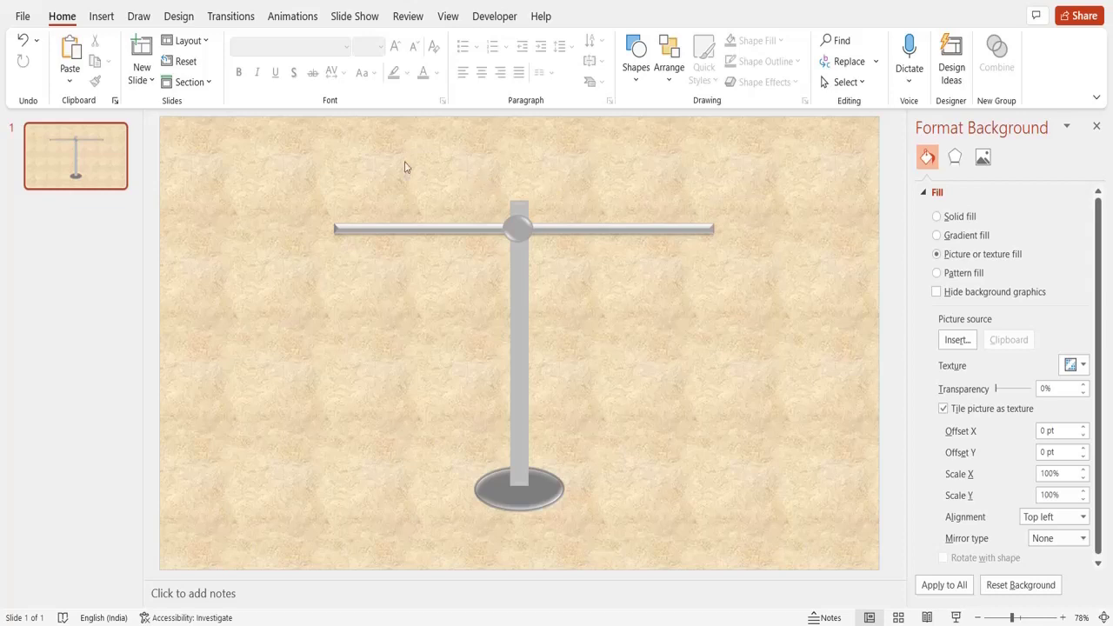
# Draw a diagonal line left of the stand with a grey 6 pt outline
pyautogui.click(97, 21)
pyautogui.click(244, 85)
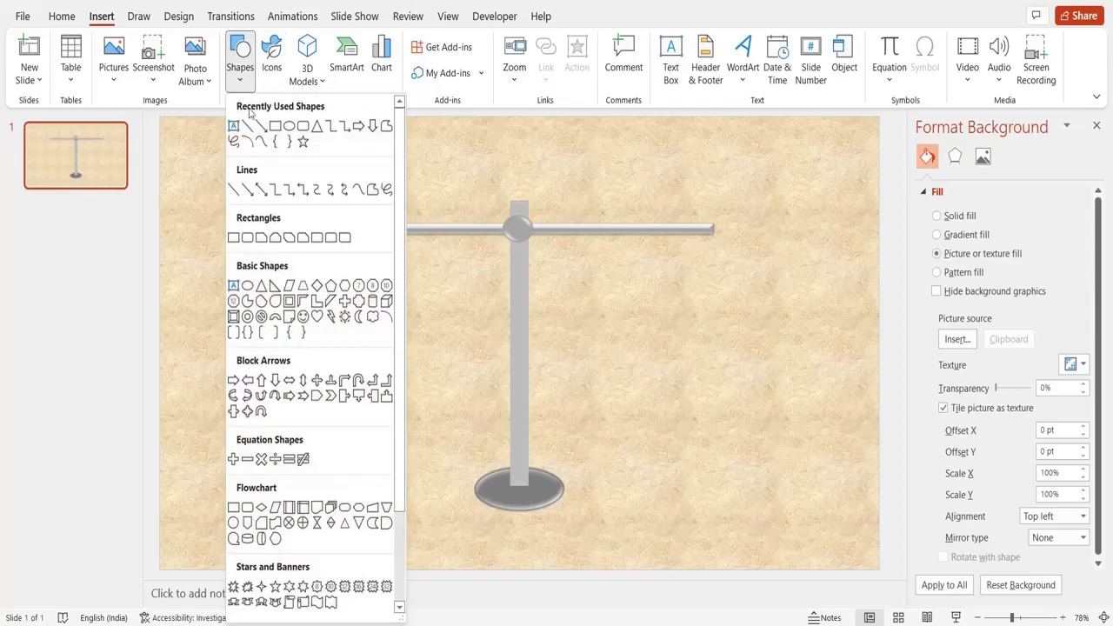
pyautogui.click(247, 127)
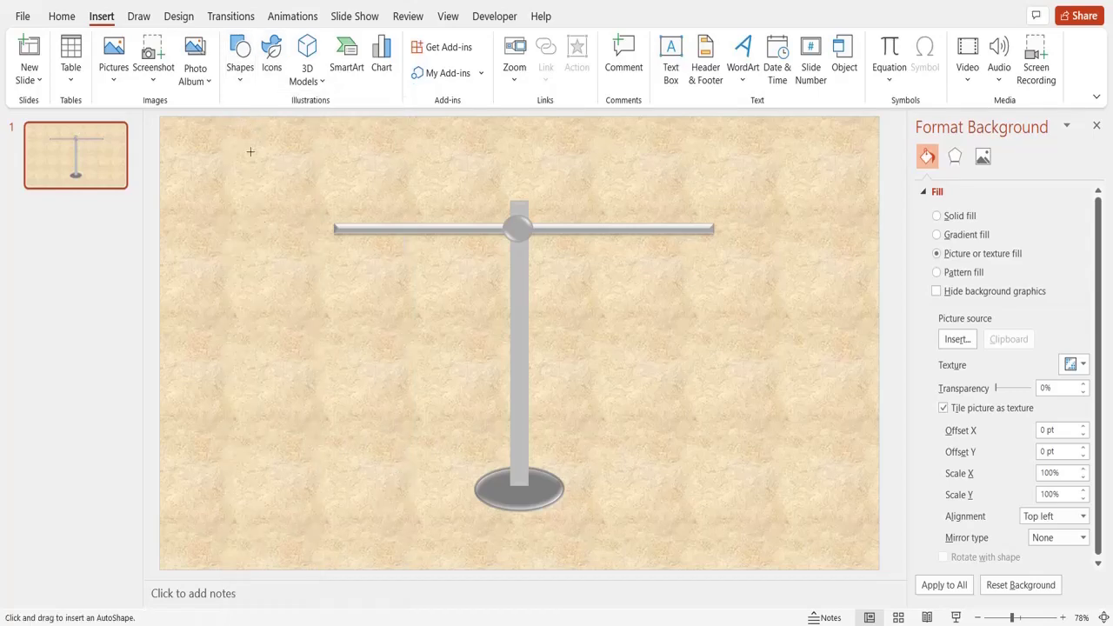
pyautogui.moveTo(268, 239); pyautogui.dragTo(213, 321)
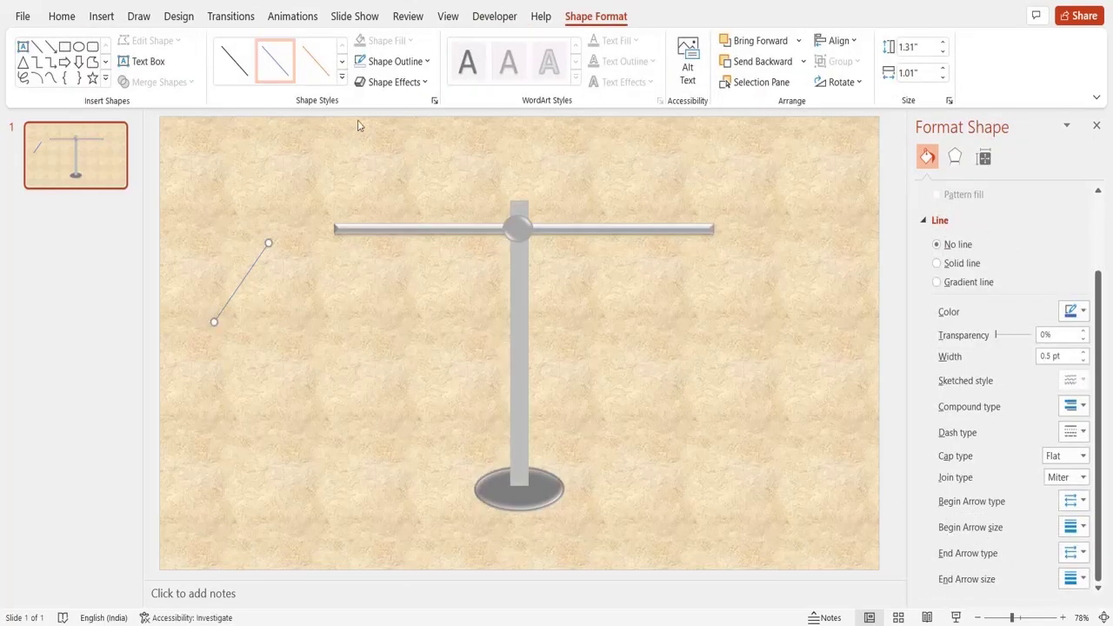
pyautogui.click(425, 62)
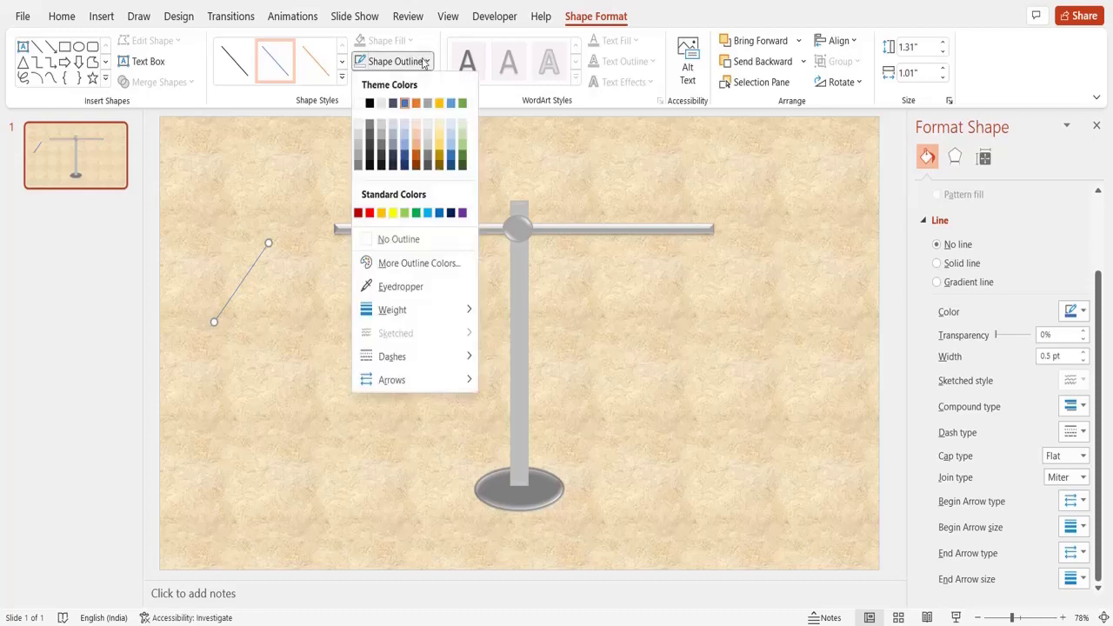
pyautogui.click(358, 166)
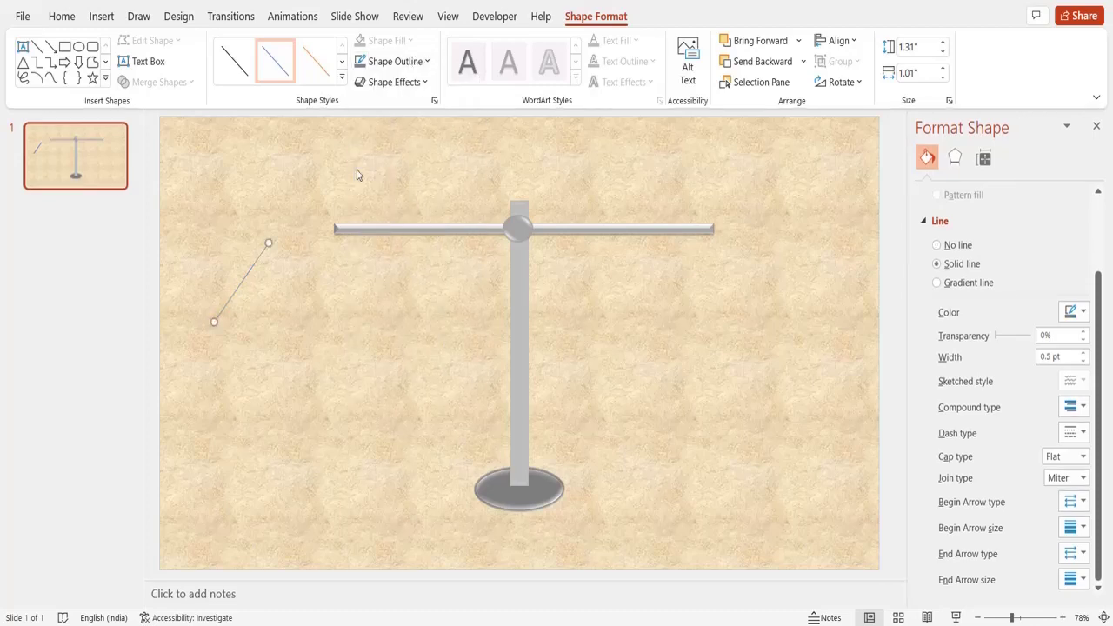
pyautogui.click(395, 66)
pyautogui.moveTo(404, 310)
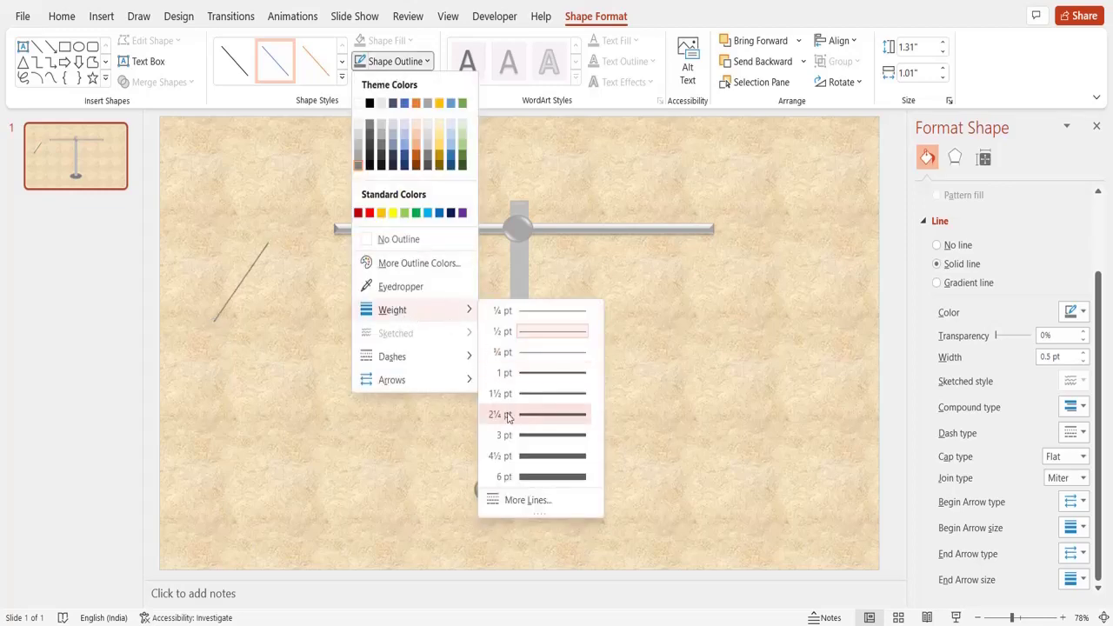
pyautogui.click(523, 477)
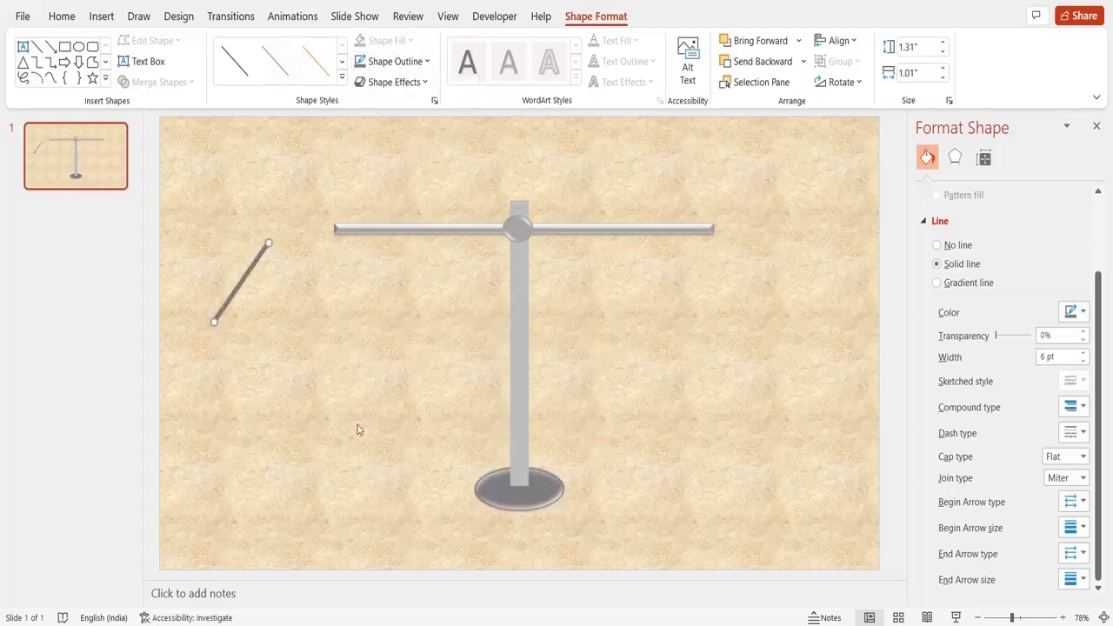
# Duplicate and horizontally flip the line, joining both into an inverted V with matched legs
pyautogui.hotkey('ctrl', 'd')
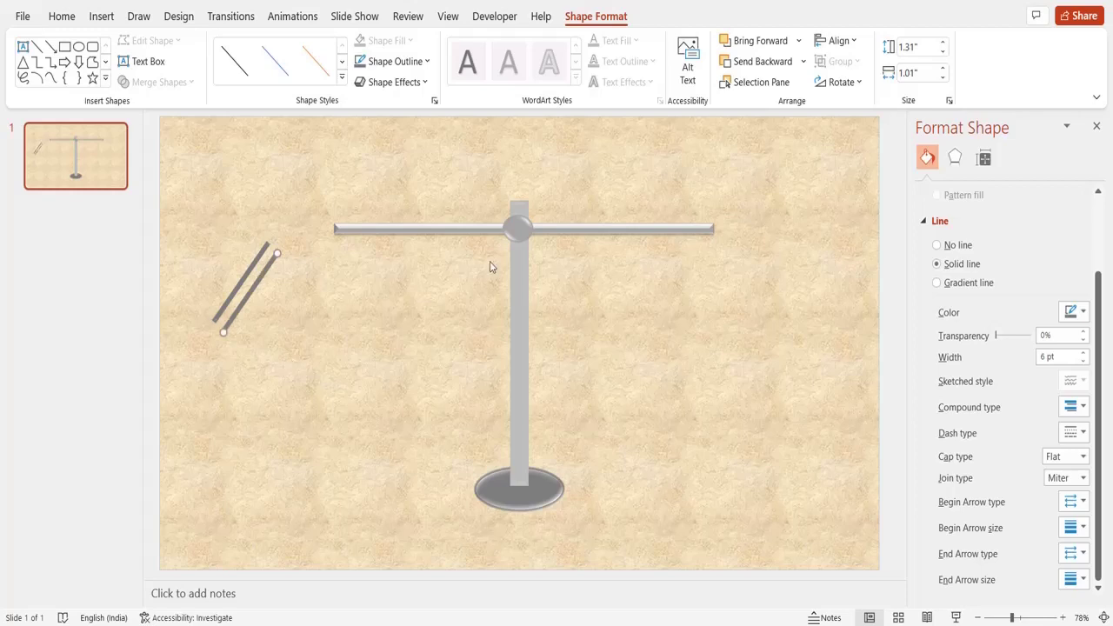
pyautogui.click(831, 85)
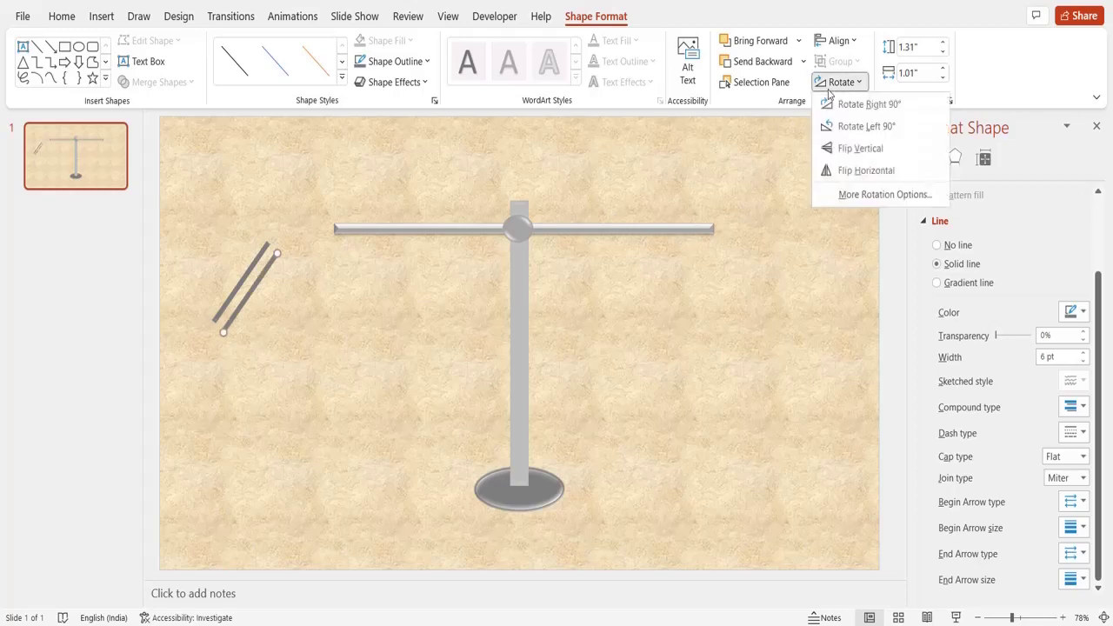
pyautogui.click(848, 171)
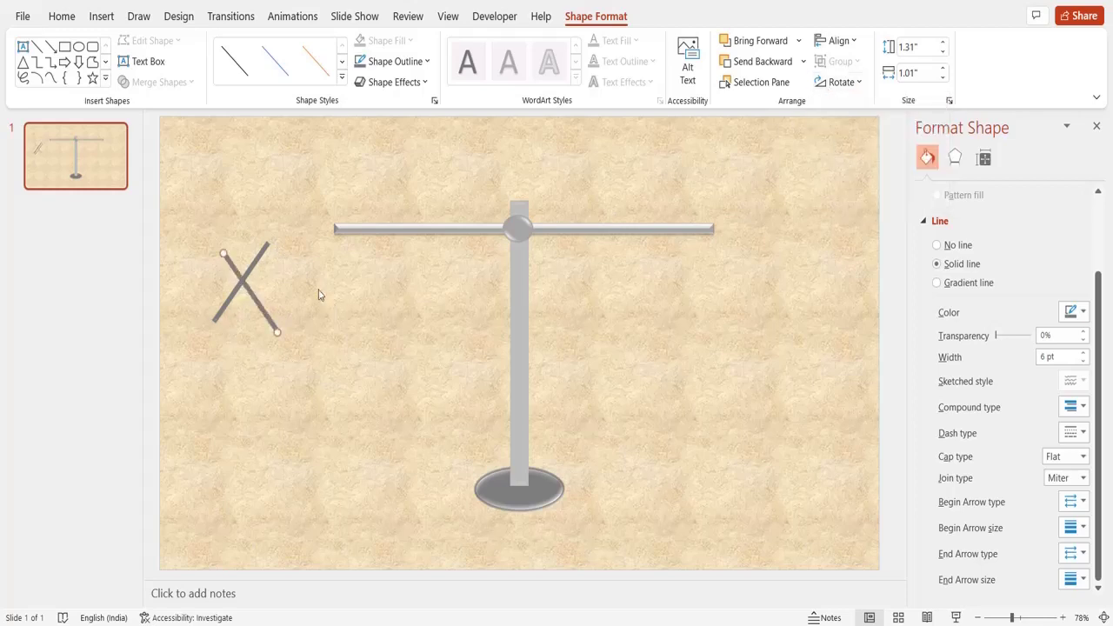
pyautogui.moveTo(259, 305); pyautogui.dragTo(303, 294)
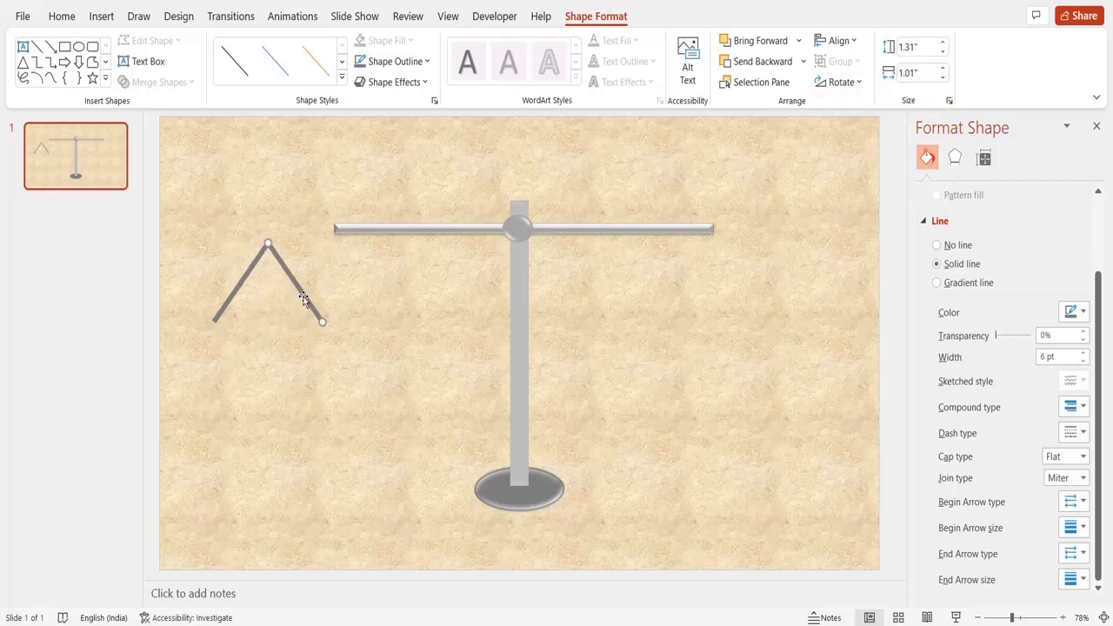
pyautogui.click(215, 319)
pyautogui.moveTo(214, 319); pyautogui.dragTo(209, 333)
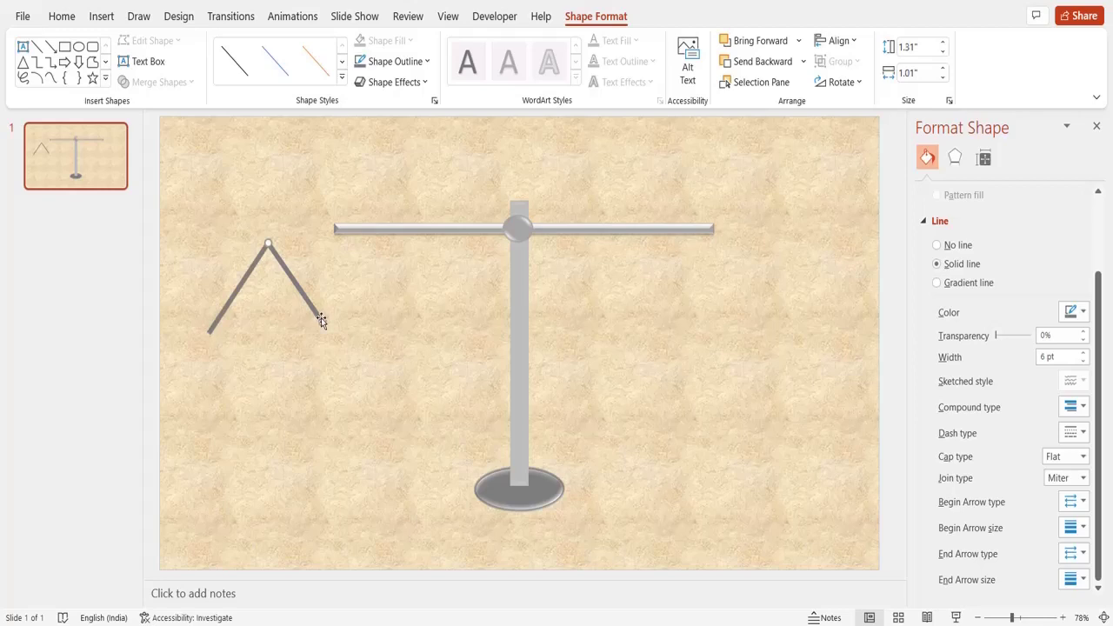
pyautogui.moveTo(321, 322); pyautogui.dragTo(324, 328)
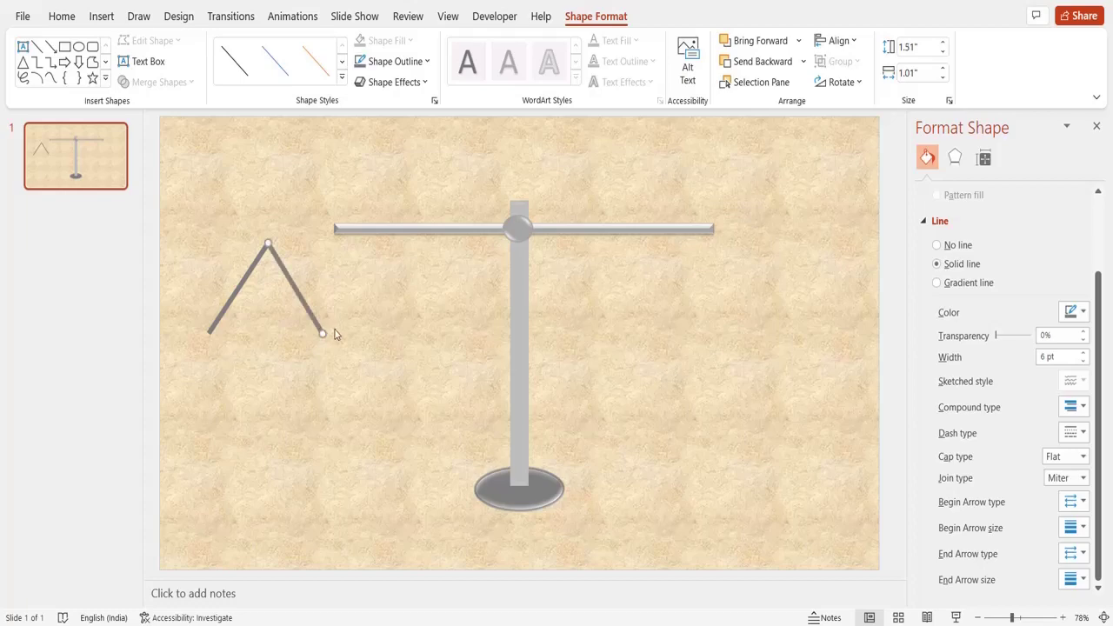
pyautogui.click(335, 332)
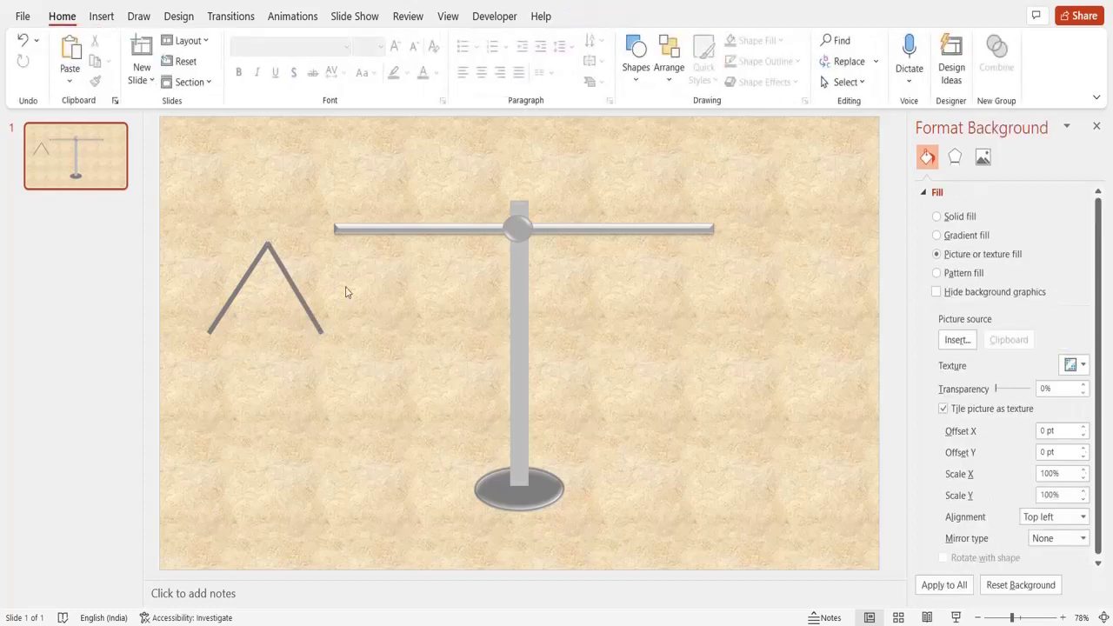
# Draw a Flowchart: Delay shape and rotate it right 90° into a bowl
pyautogui.click(101, 16)
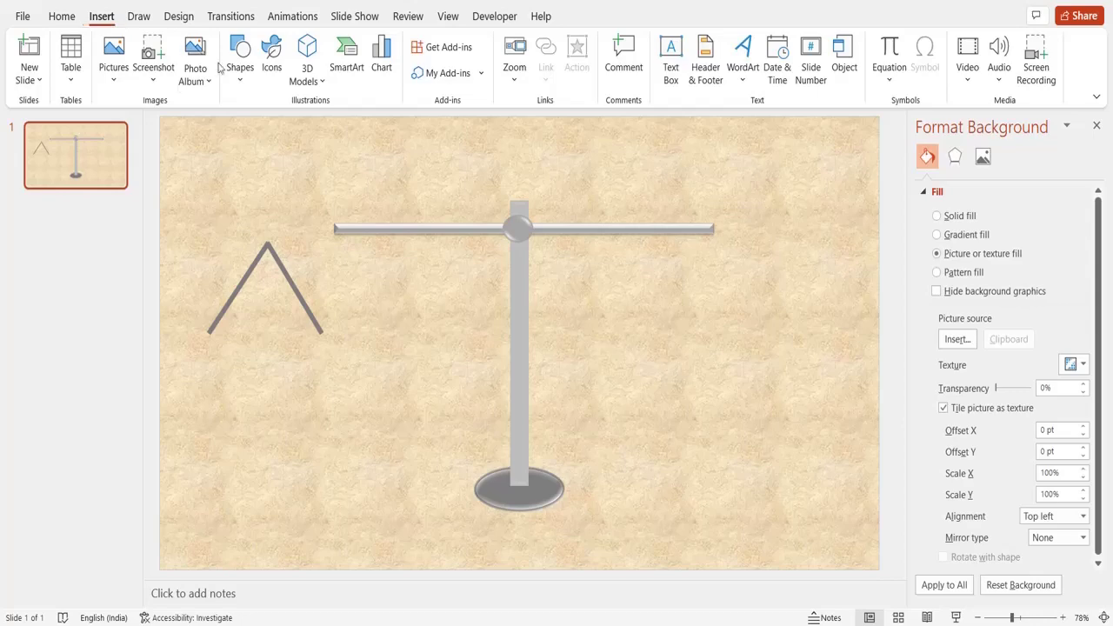
pyautogui.click(231, 80)
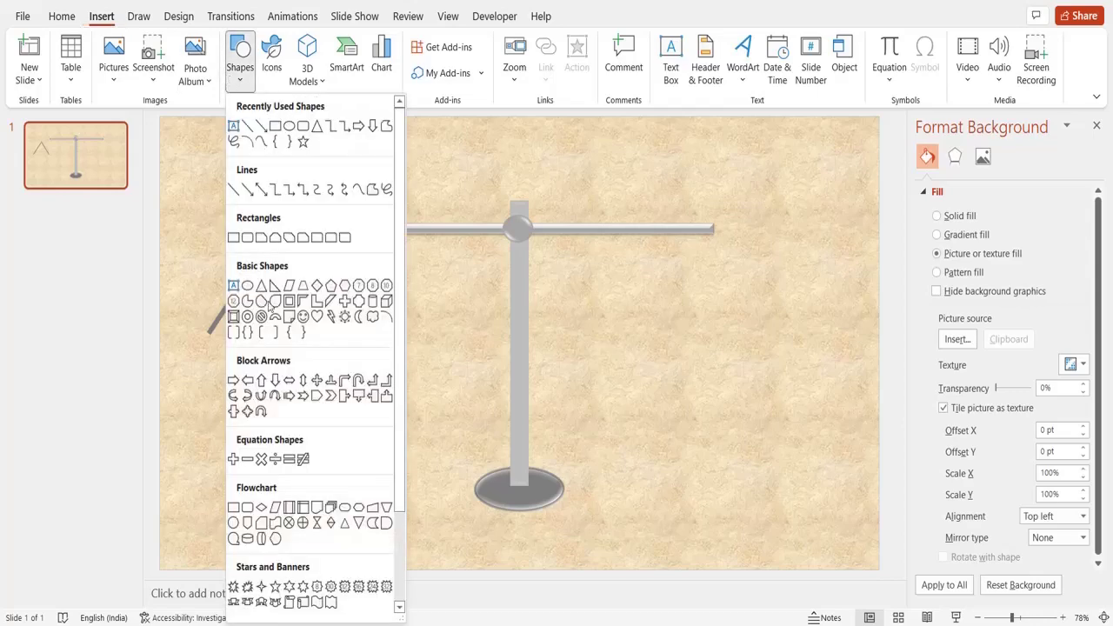
pyautogui.click(387, 525)
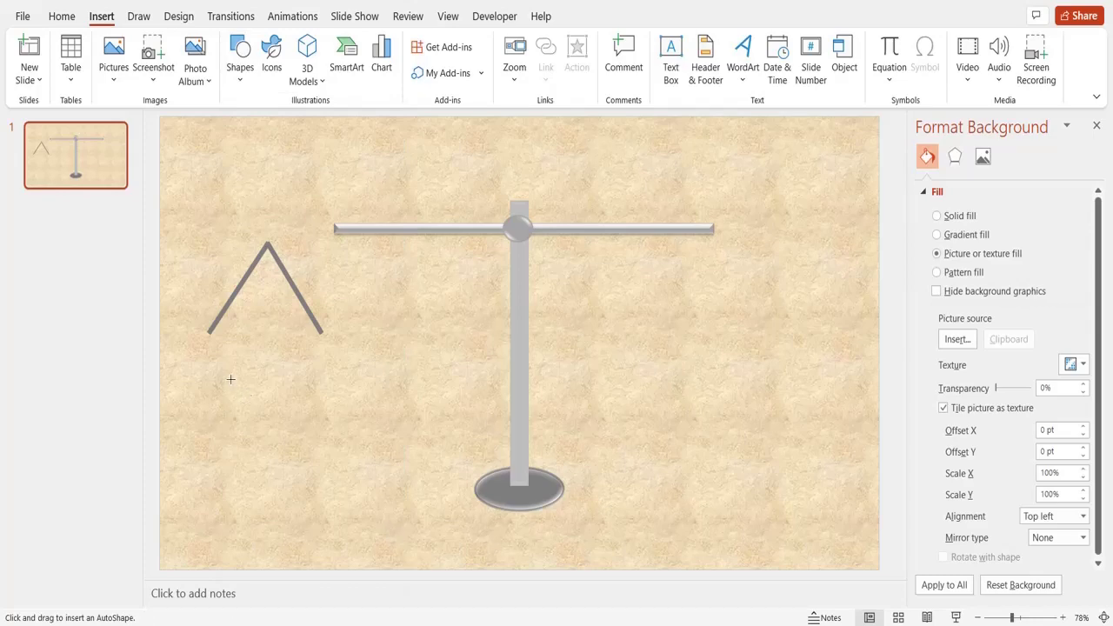
pyautogui.moveTo(230, 379); pyautogui.dragTo(263, 470)
pyautogui.moveTo(262, 469); pyautogui.dragTo(267, 471)
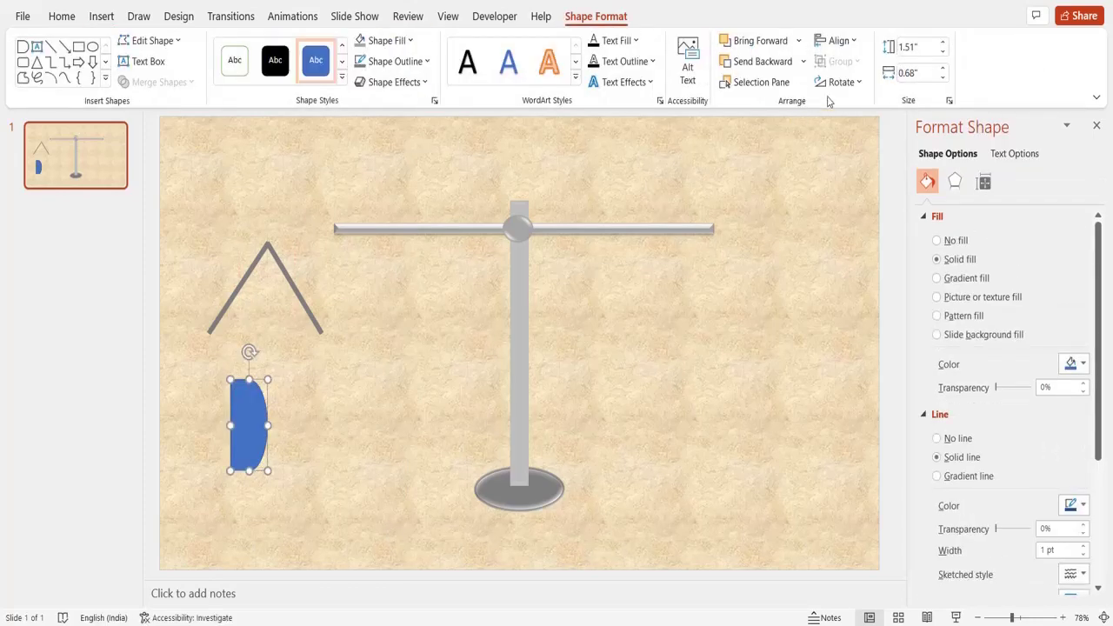
pyautogui.click(834, 84)
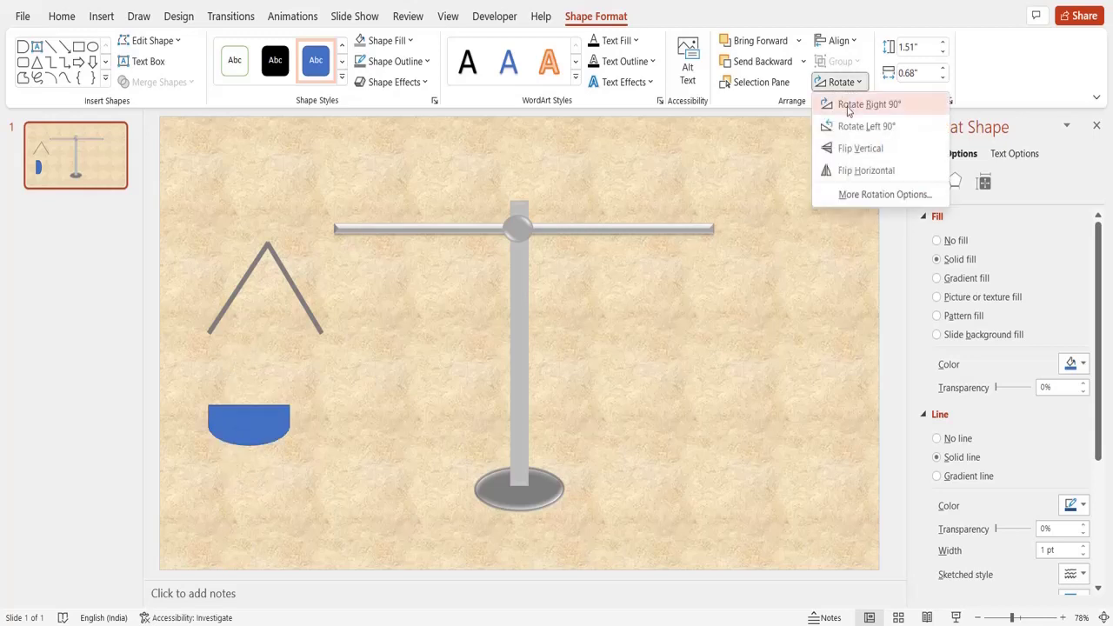
pyautogui.click(849, 109)
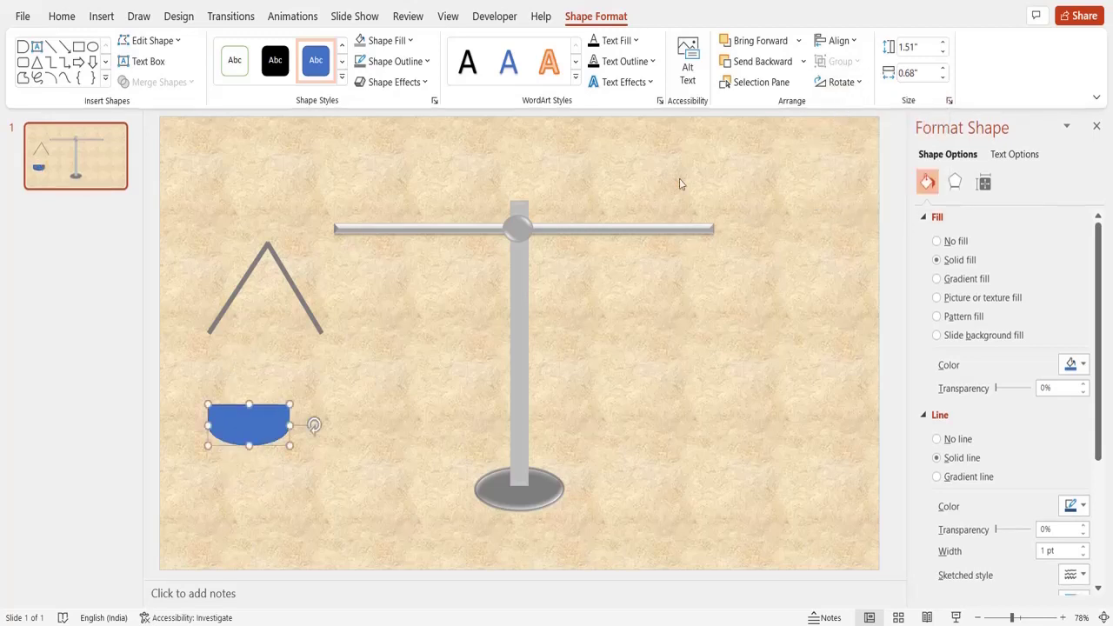
# Give the bowl a grey fill, no outline and a preset shape effect
pyautogui.click(387, 40)
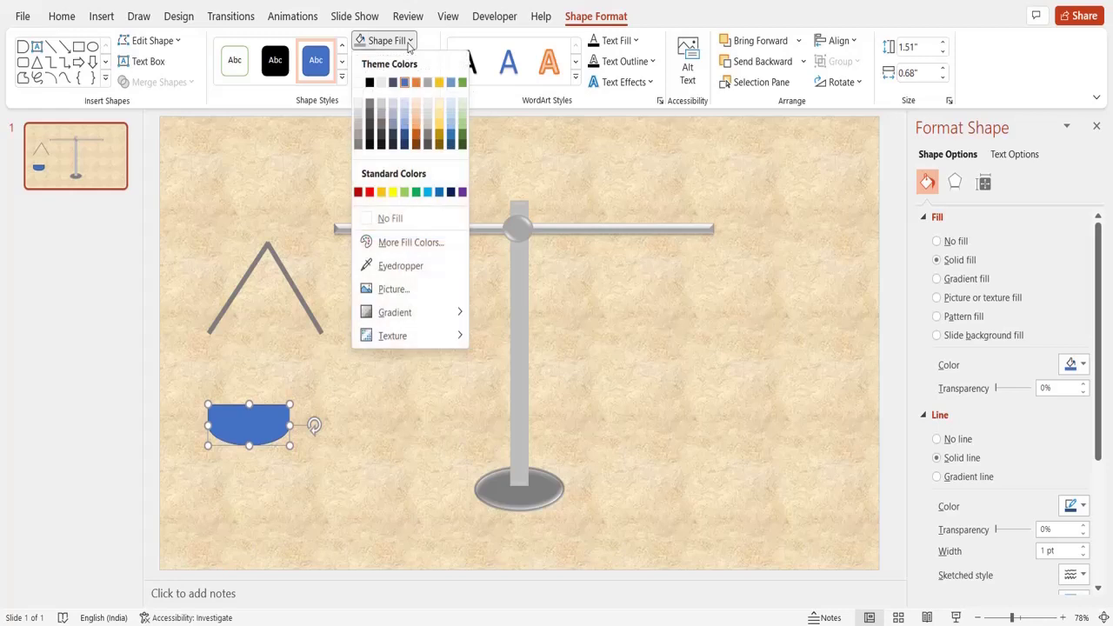
pyautogui.click(359, 145)
pyautogui.click(393, 66)
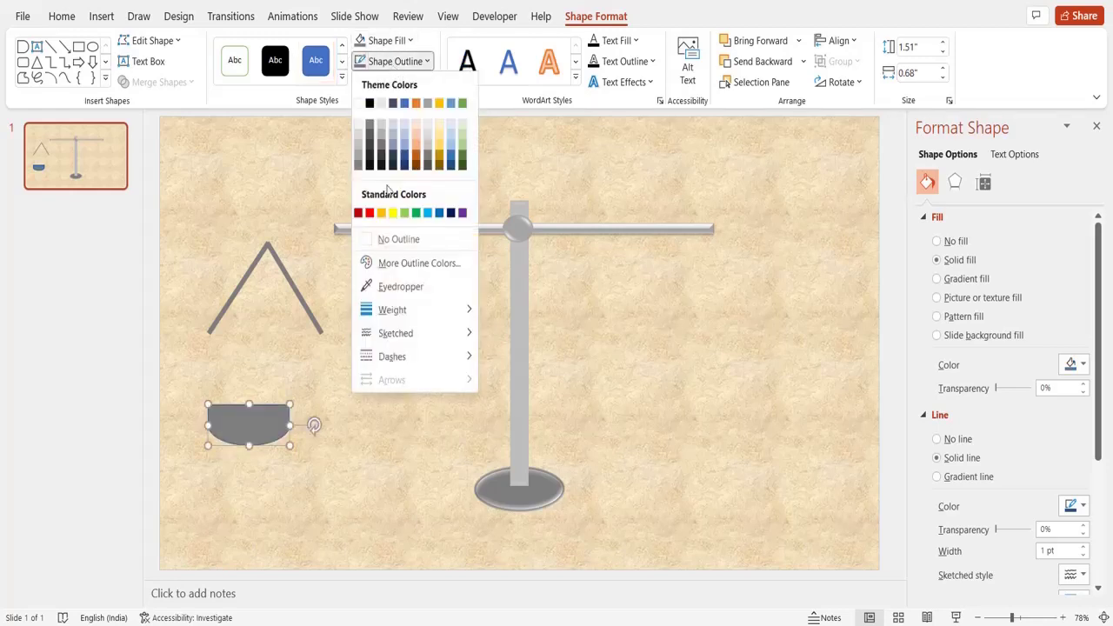
pyautogui.click(393, 239)
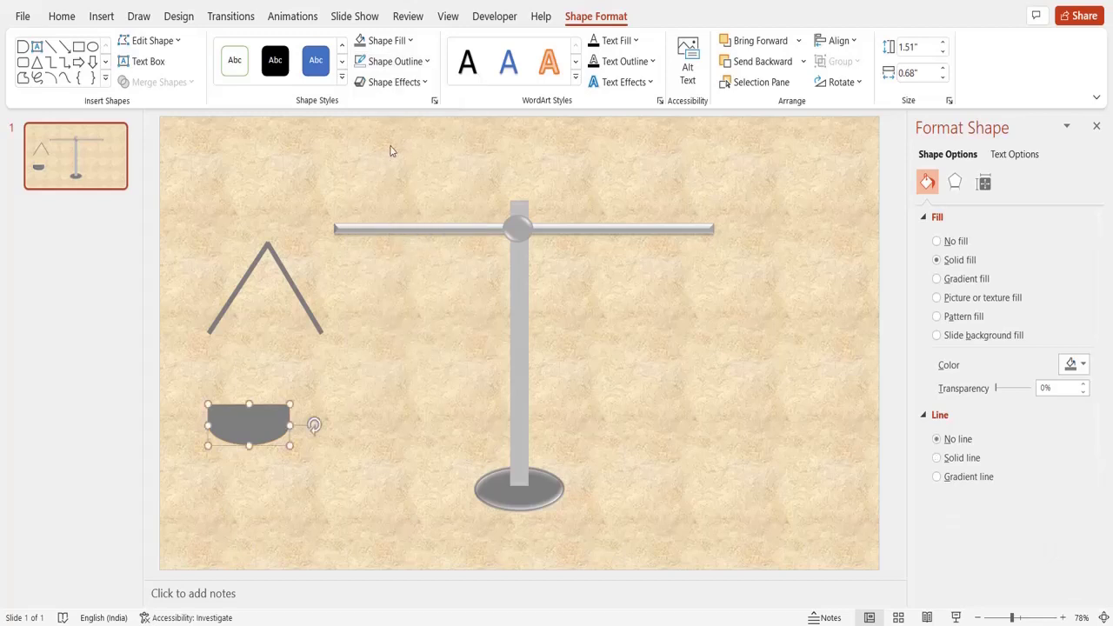
pyautogui.click(383, 83)
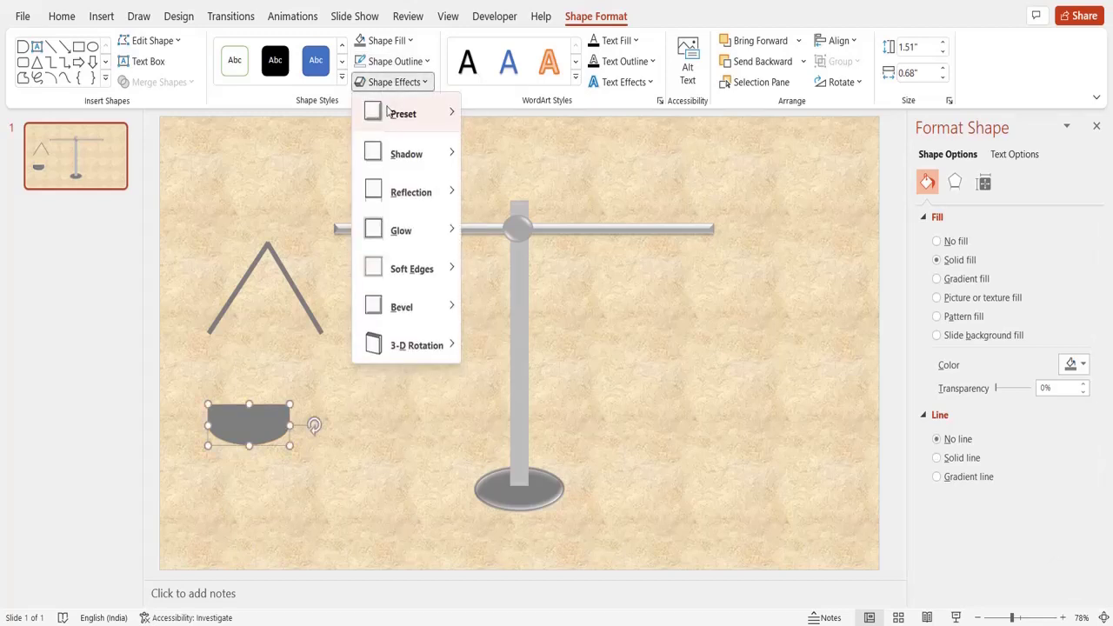
pyautogui.moveTo(388, 111)
pyautogui.click(559, 218)
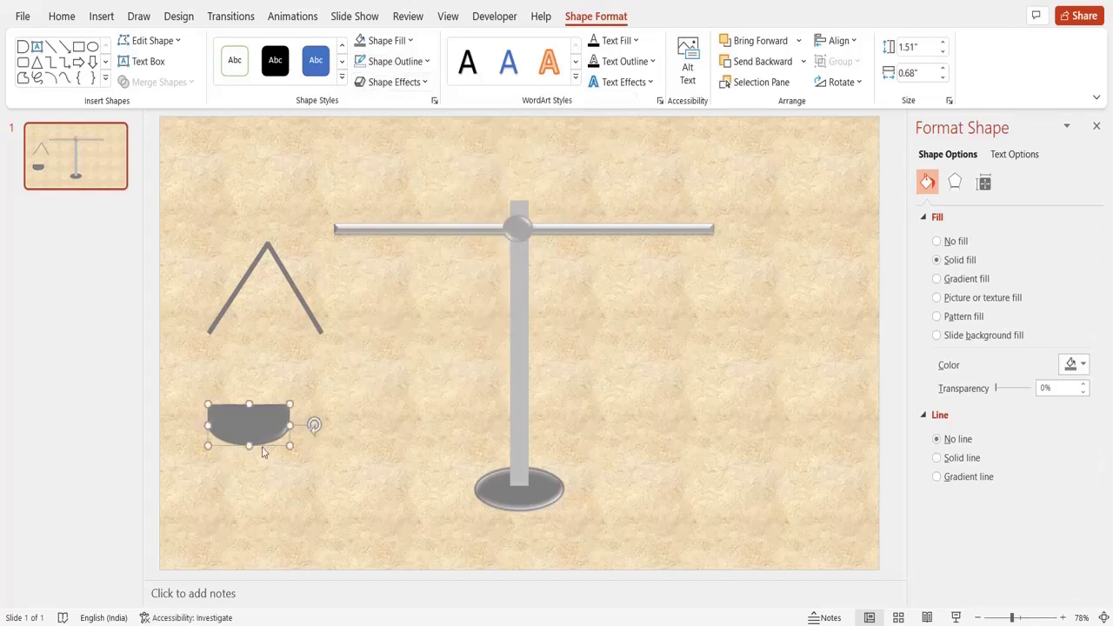
# Move the bowl under the inverted-V strings and join the string ends to its edges
pyautogui.moveTo(261, 432)
pyautogui.mouseDown()
pyautogui.moveTo(276, 357)
pyautogui.moveTo(323, 347)
pyautogui.mouseUp()
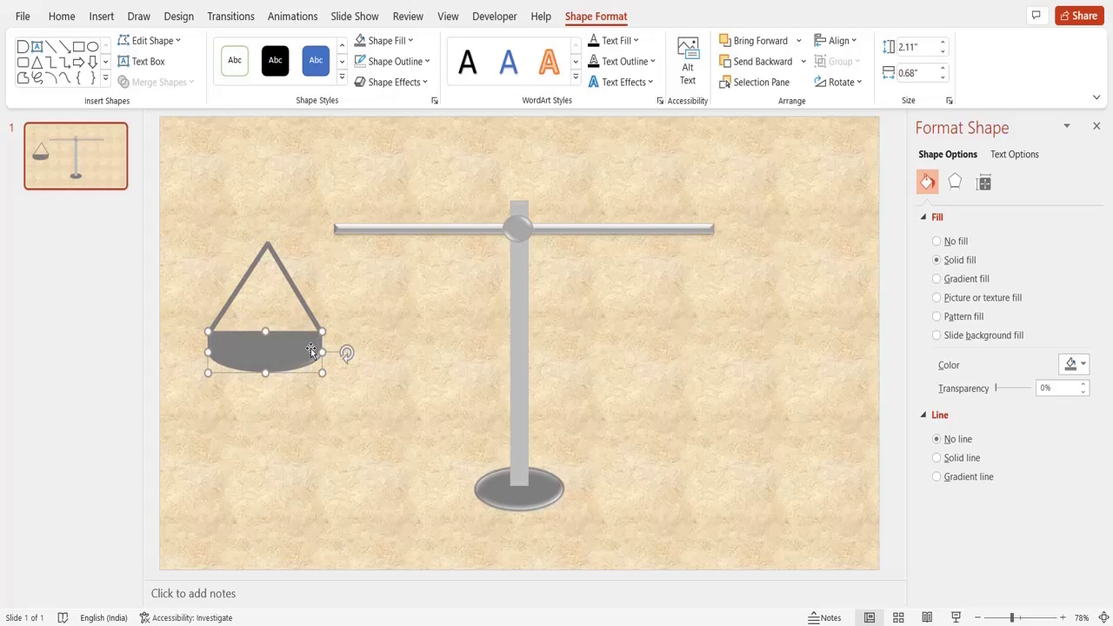
pyautogui.click(213, 331)
pyautogui.moveTo(213, 332); pyautogui.dragTo(208, 331)
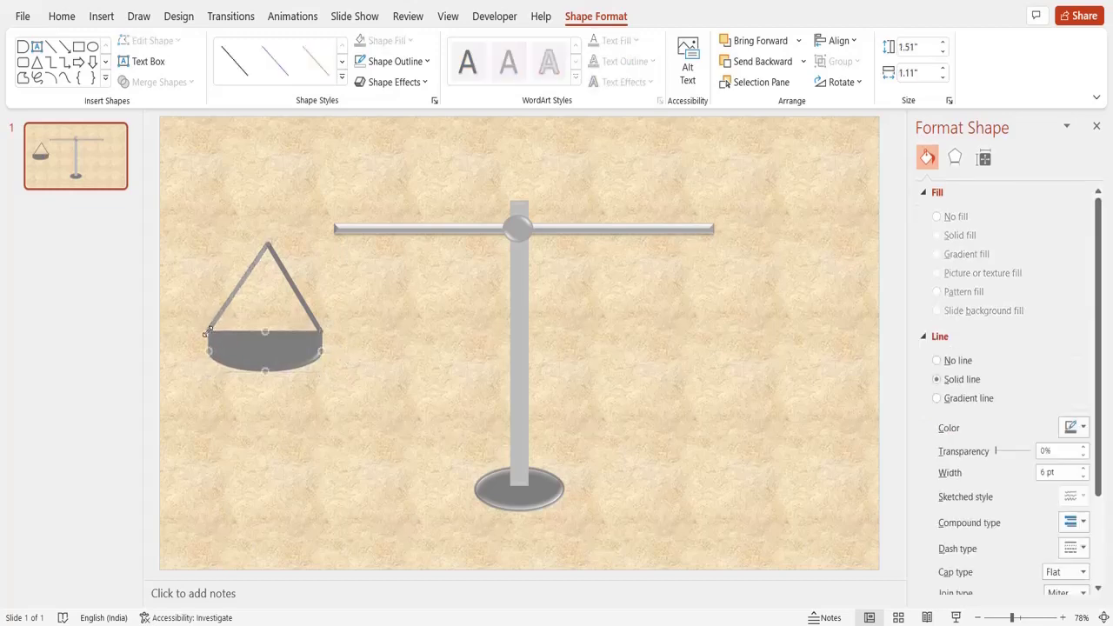
pyautogui.click(322, 336)
pyautogui.moveTo(324, 336); pyautogui.dragTo(322, 334)
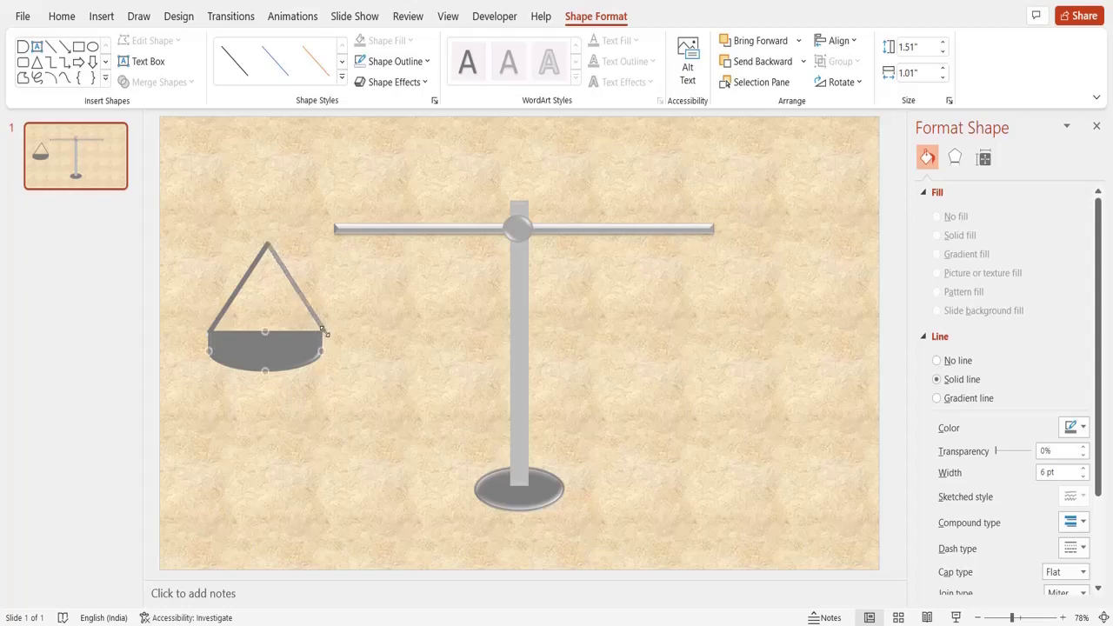
pyautogui.click(335, 357)
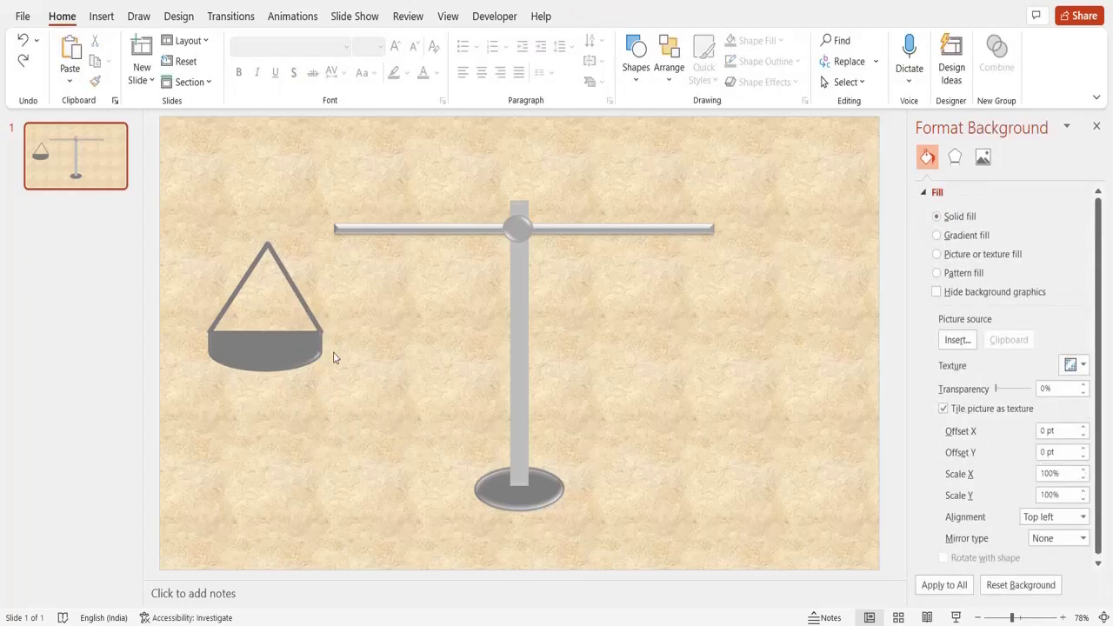
pyautogui.click(285, 346)
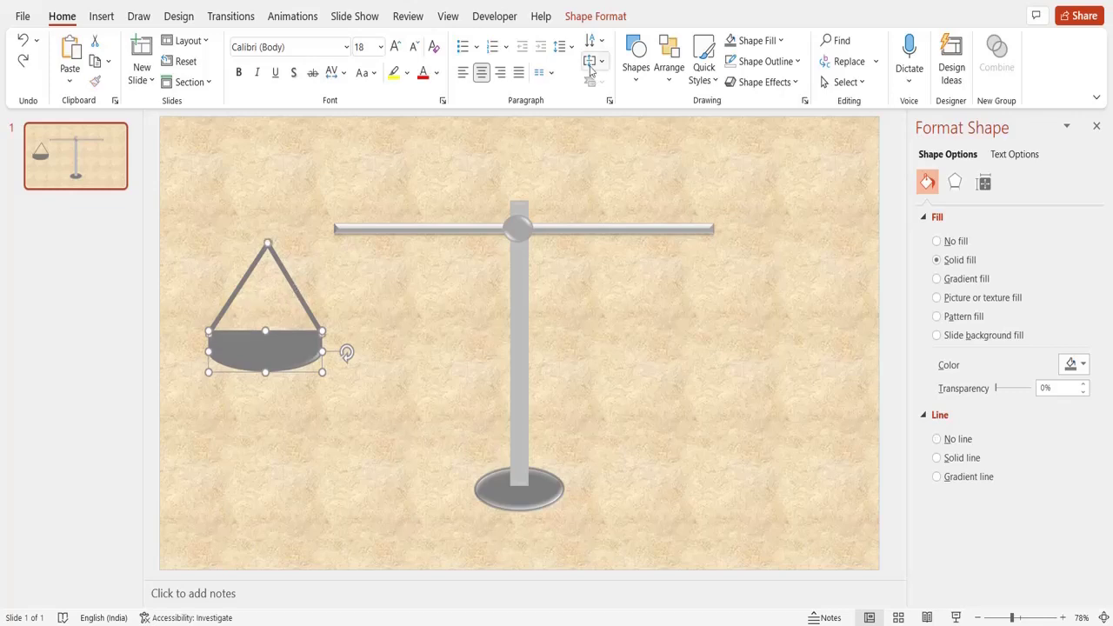
# Group the strings and bowl into a pan, hang it under the beam's left end, behind it
pyautogui.click(577, 20)
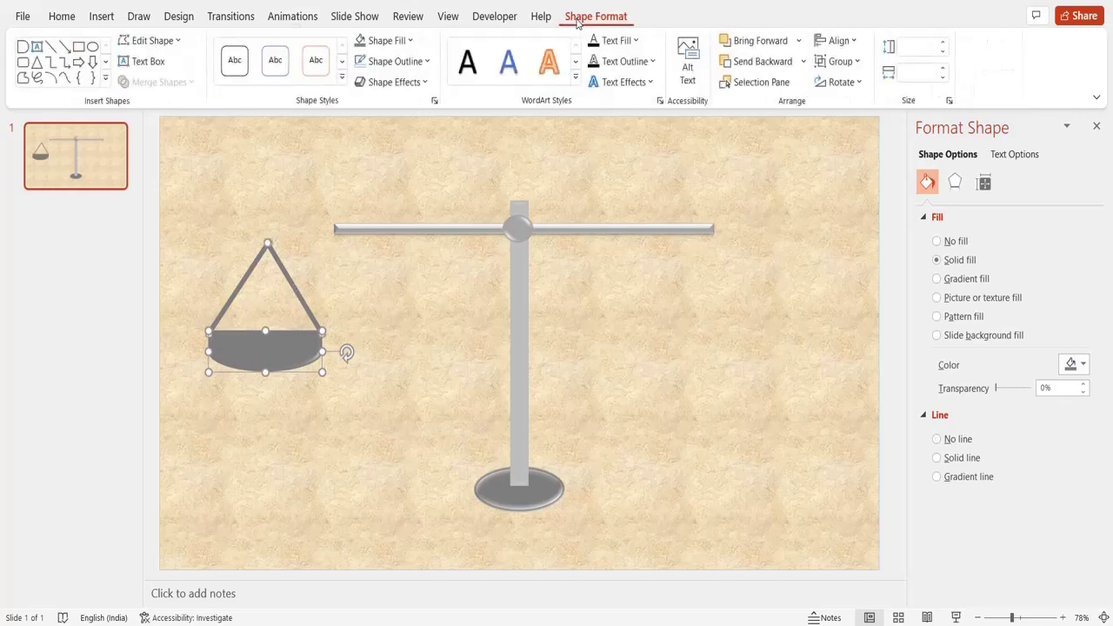
pyautogui.click(841, 63)
pyautogui.click(845, 84)
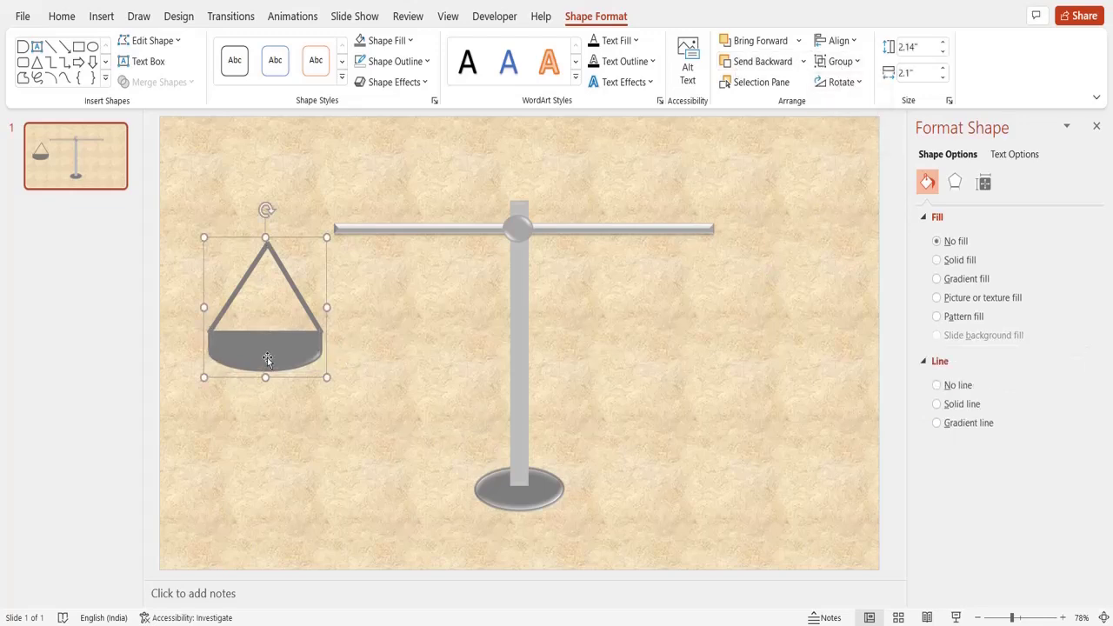
pyautogui.moveTo(266, 358); pyautogui.dragTo(347, 344)
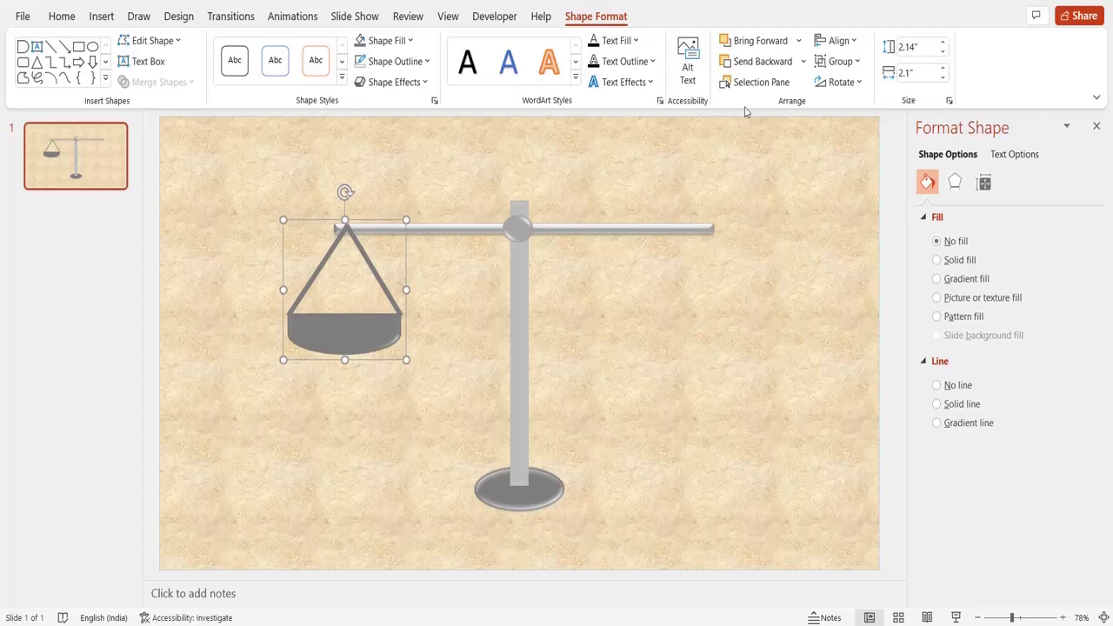
pyautogui.click(804, 64)
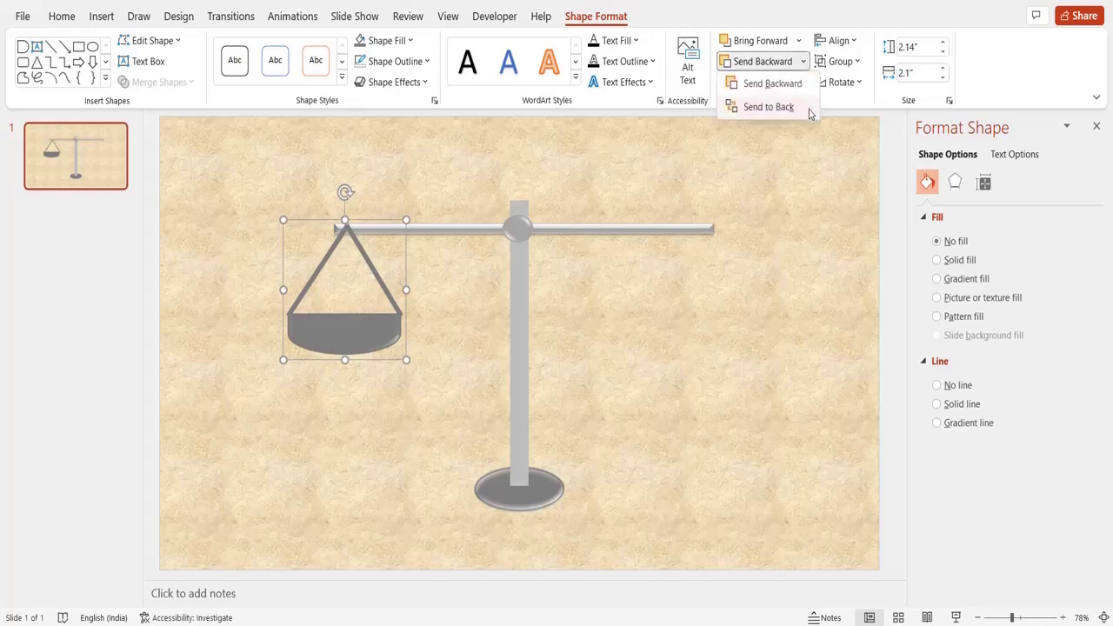
pyautogui.click(806, 108)
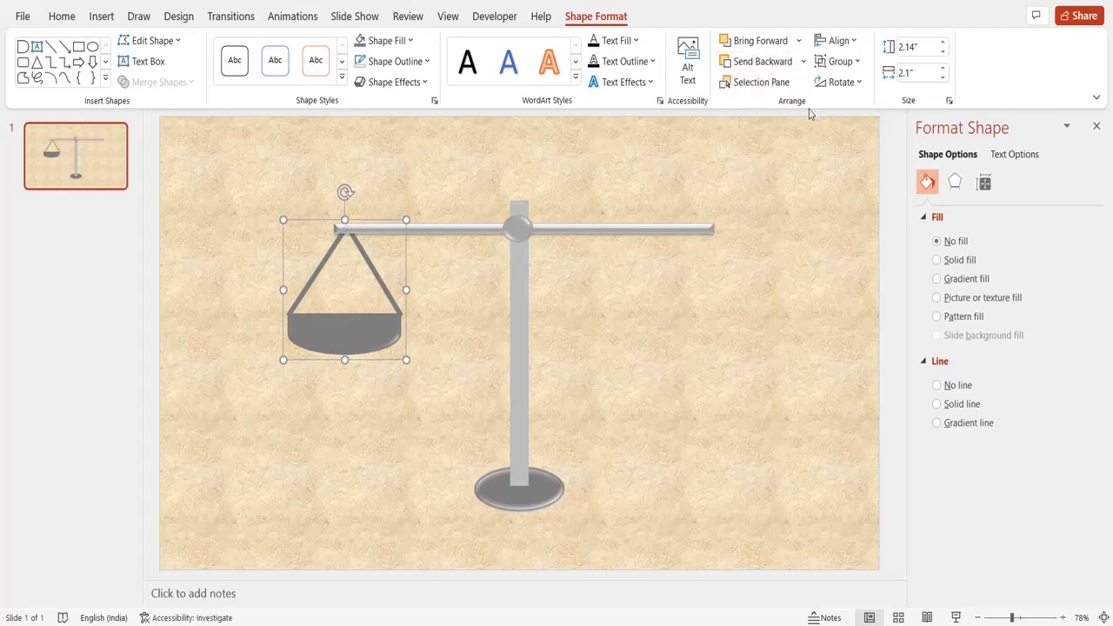
pyautogui.click(756, 302)
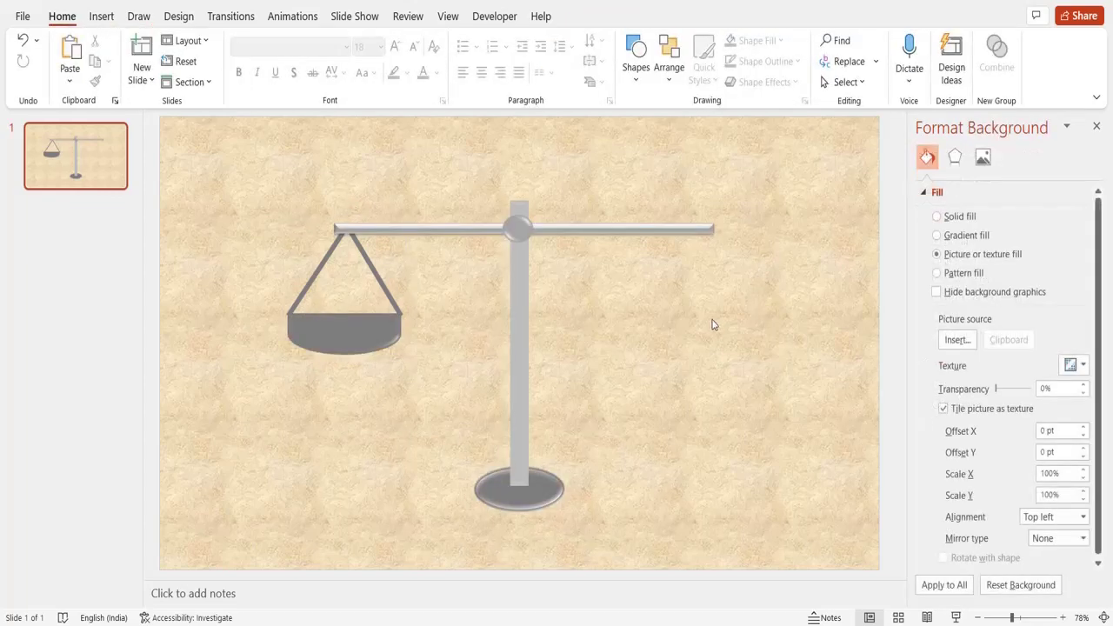
pyautogui.moveTo(381, 290); pyautogui.dragTo(371, 297)
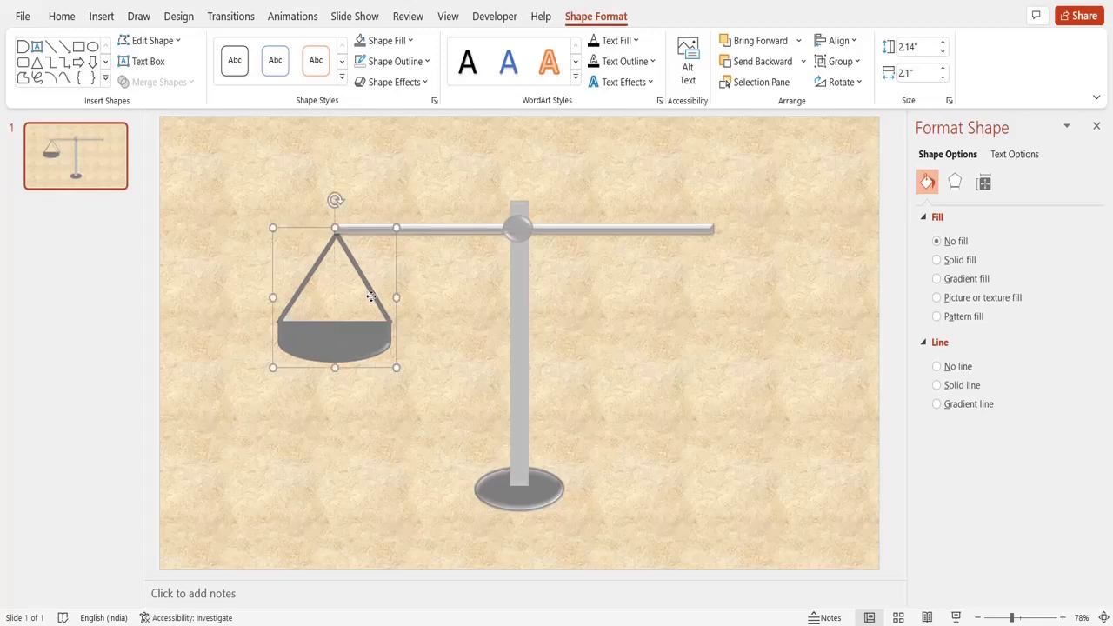
pyautogui.click(659, 363)
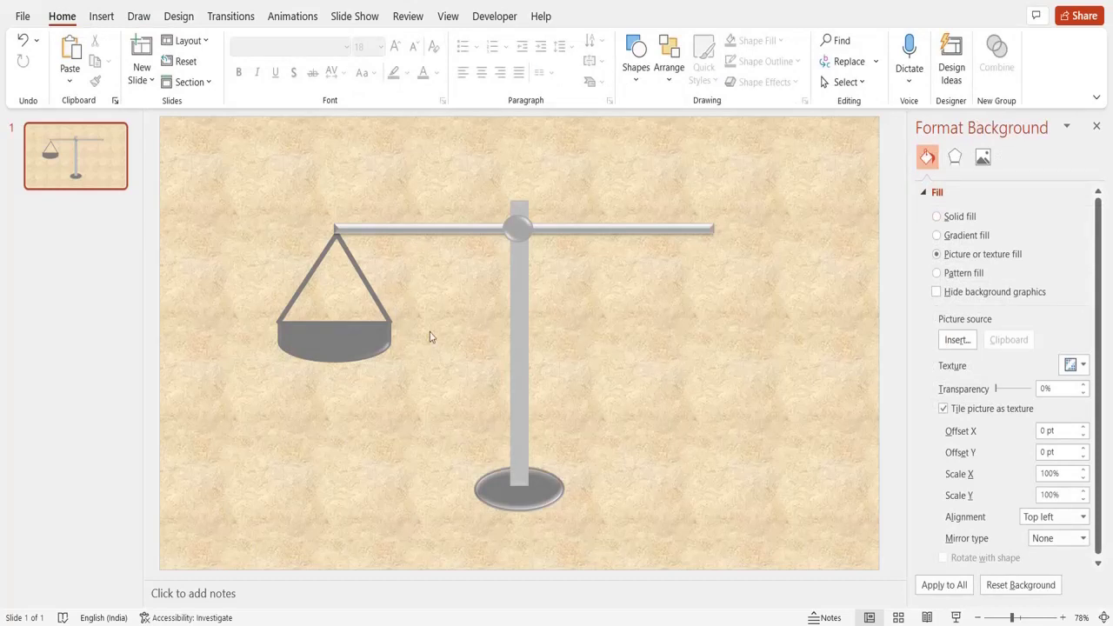
# Duplicate the pan, place the copy under the beam's right end, and send it to back
pyautogui.click(366, 337)
pyautogui.hotkey('ctrl', 'd')
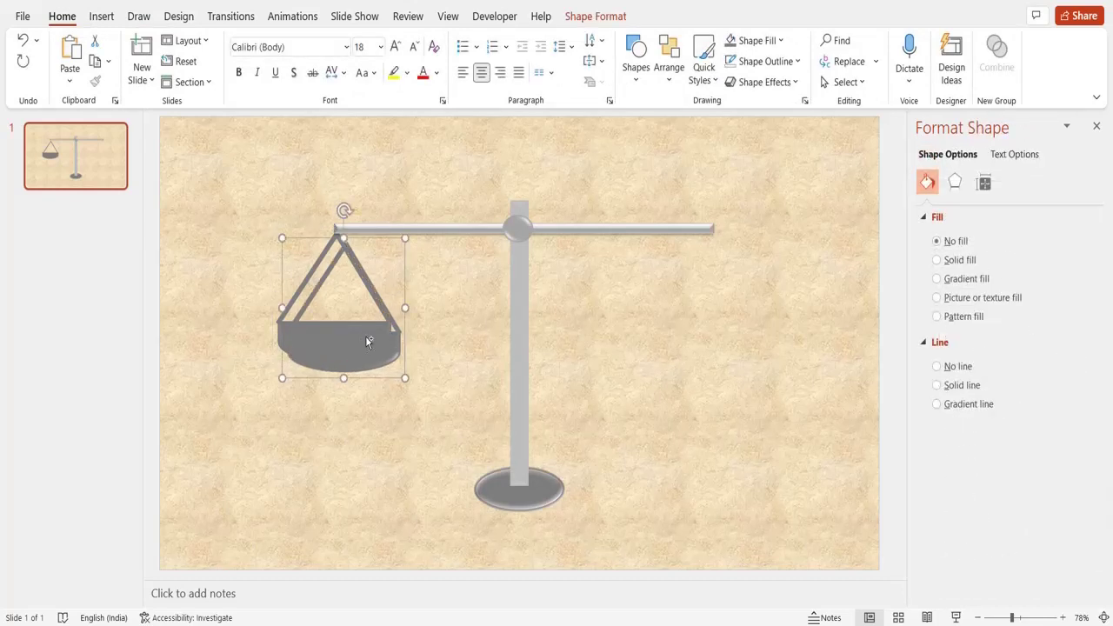
pyautogui.moveTo(366, 341); pyautogui.dragTo(730, 326)
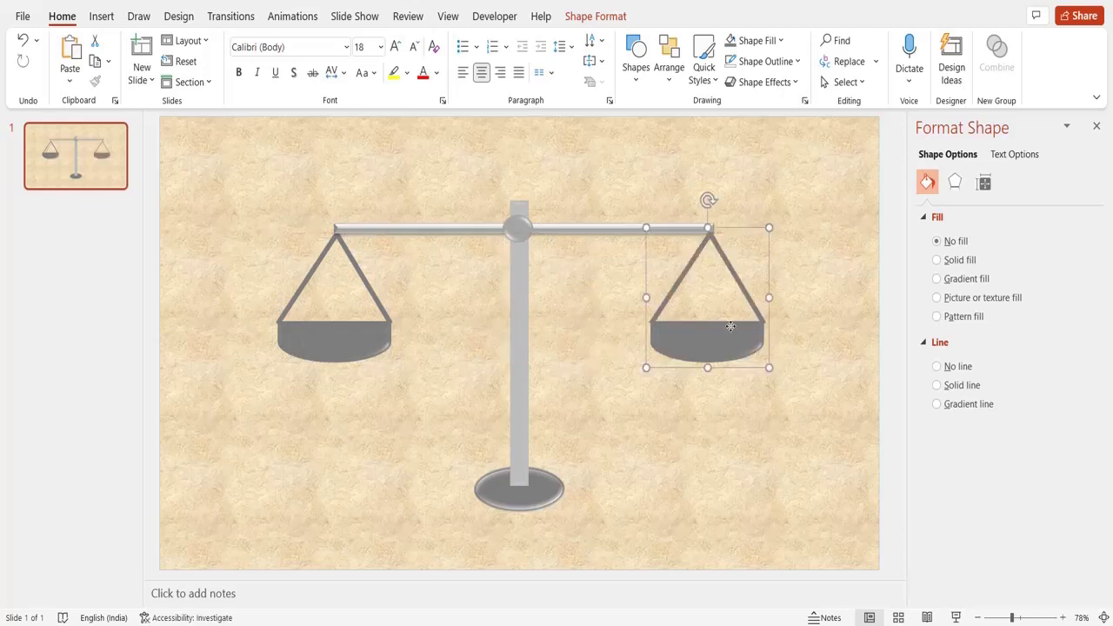
pyautogui.click(592, 17)
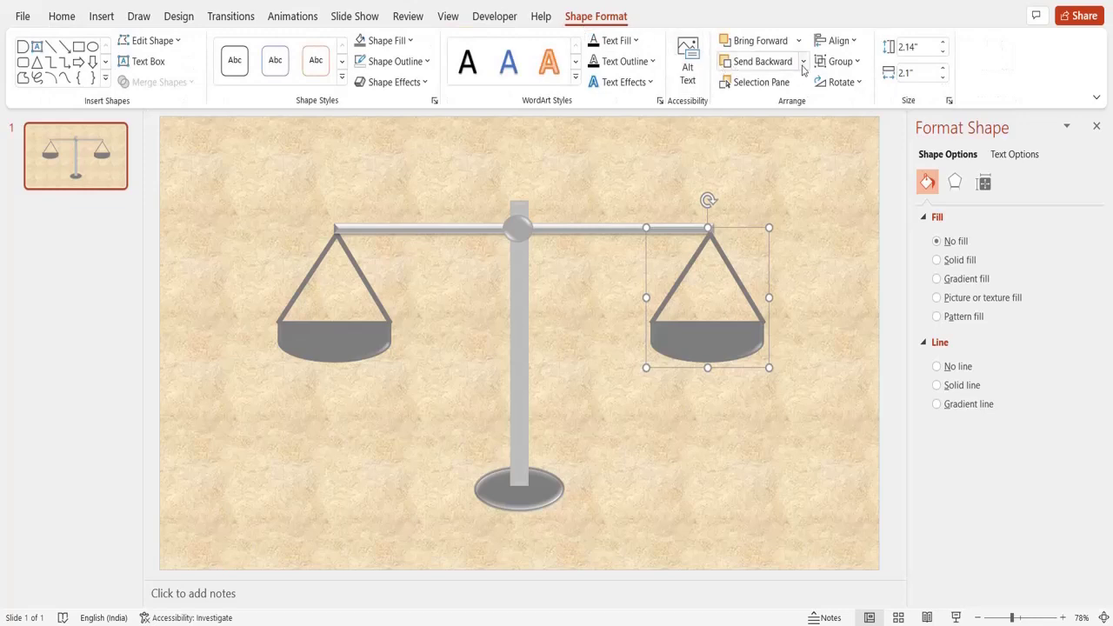
pyautogui.click(802, 63)
pyautogui.click(805, 113)
pyautogui.click(854, 289)
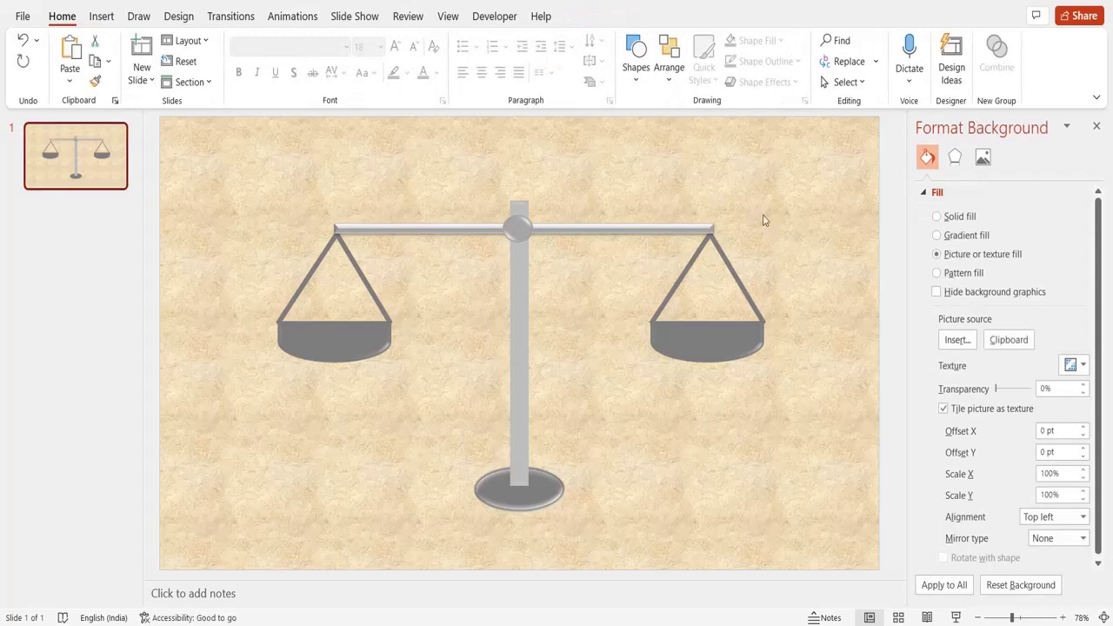
# Insert a volleyball icon from the icon library onto the slide
pyautogui.click(102, 17)
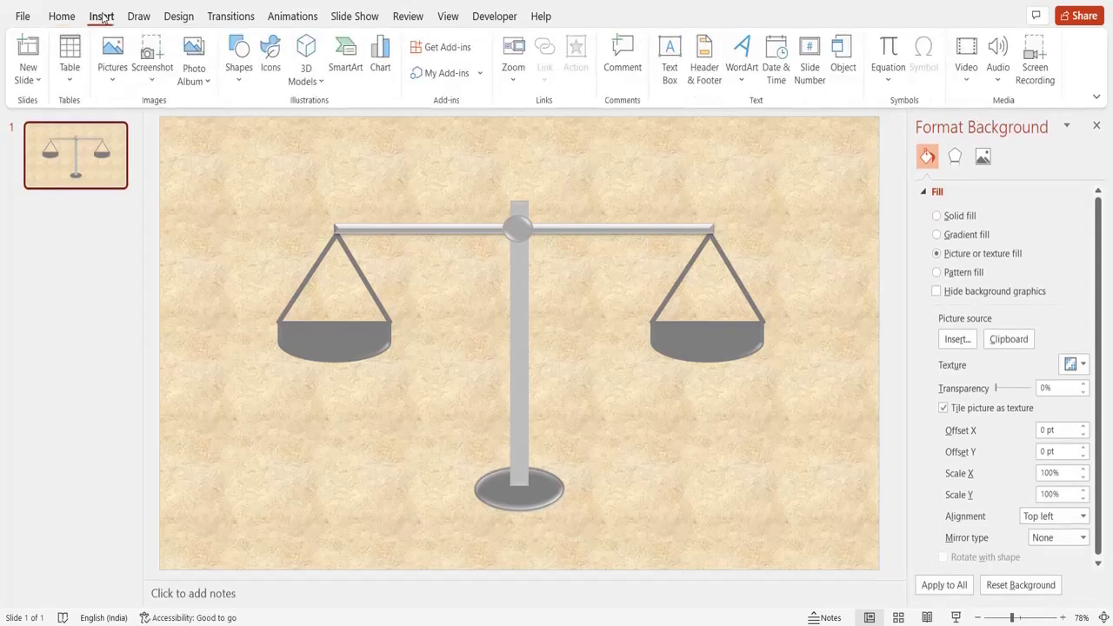
pyautogui.click(271, 54)
pyautogui.write('ball')
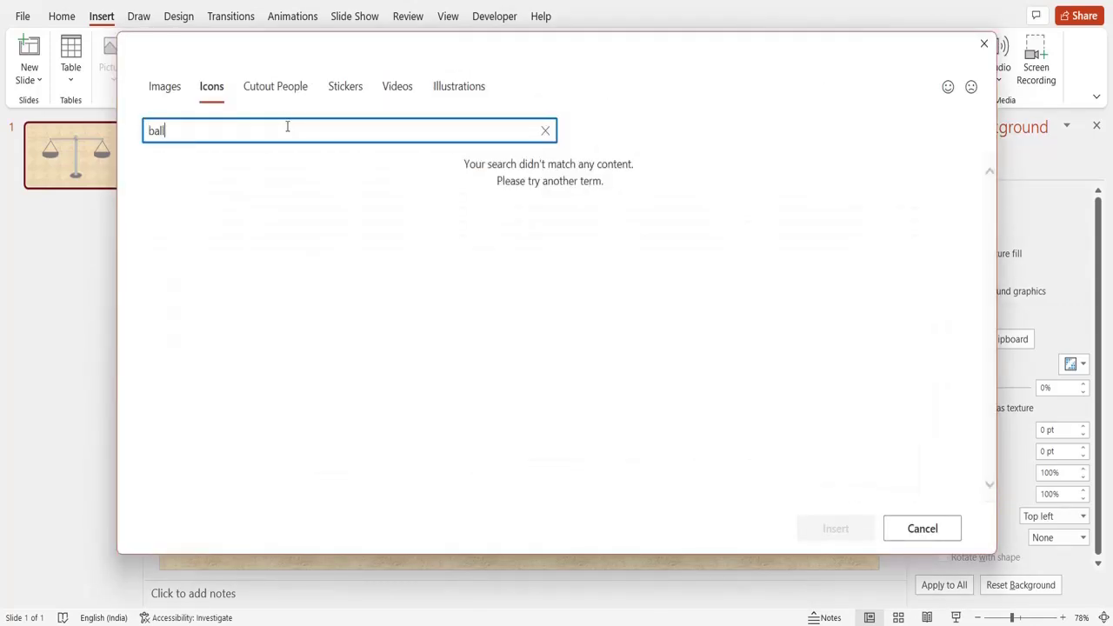
pyautogui.click(276, 184)
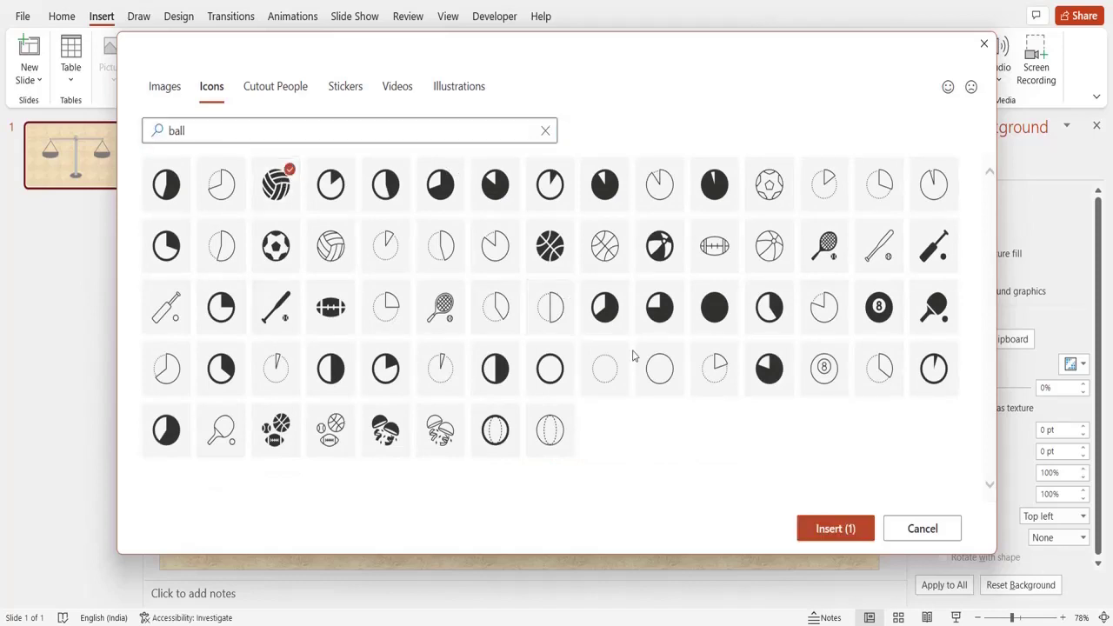
pyautogui.click(830, 529)
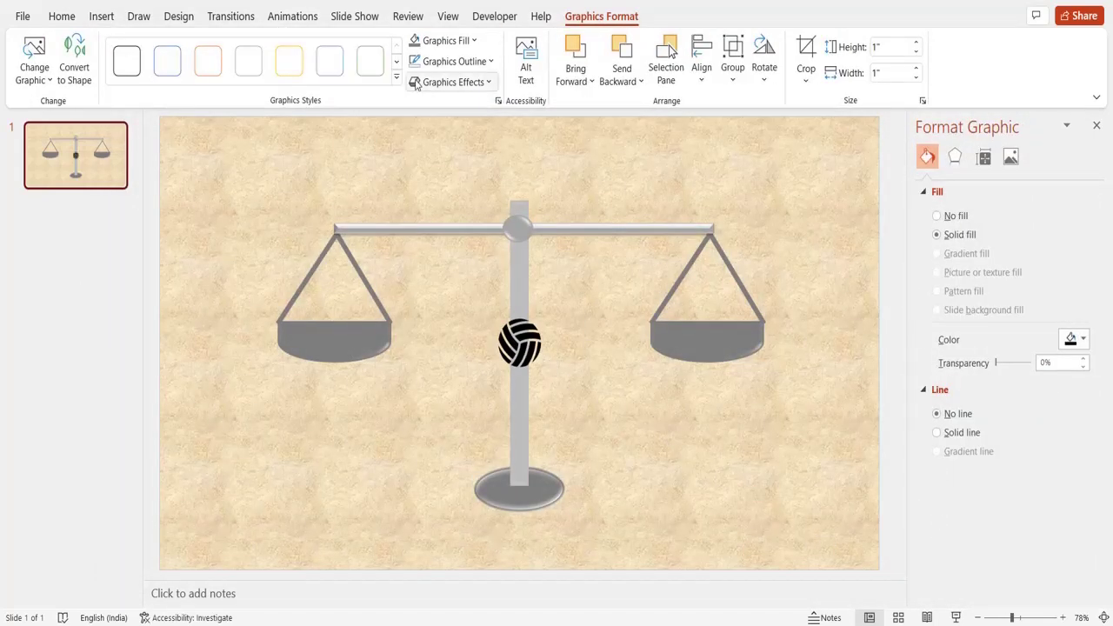
# Give the ball a dark orange fill and a dark orange 2¼ pt outline
pyautogui.click(457, 42)
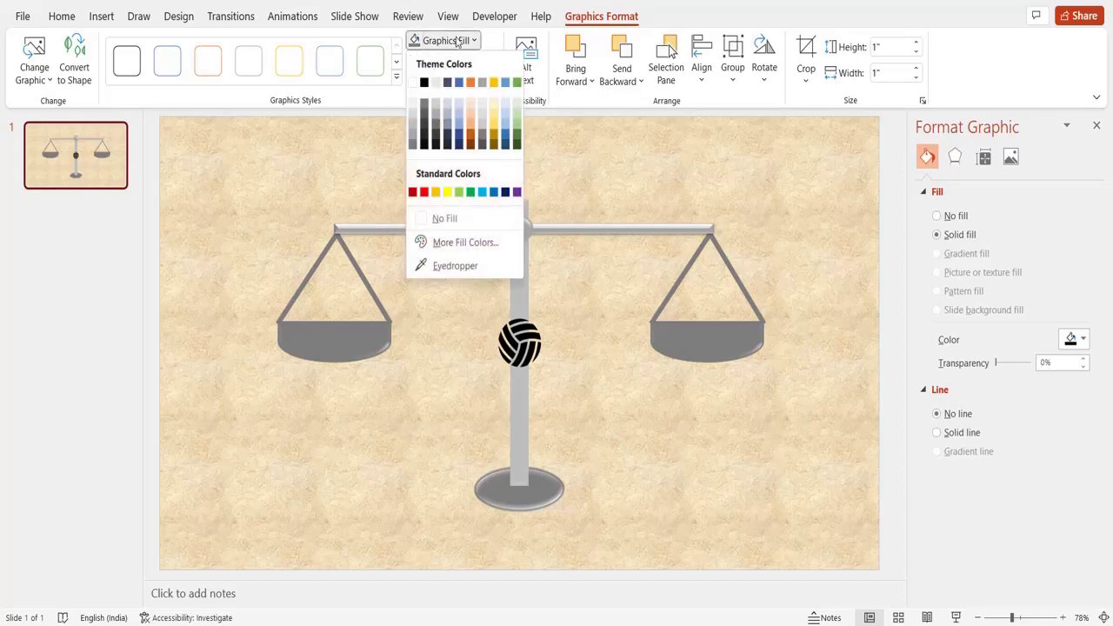
pyautogui.click(472, 148)
pyautogui.click(443, 62)
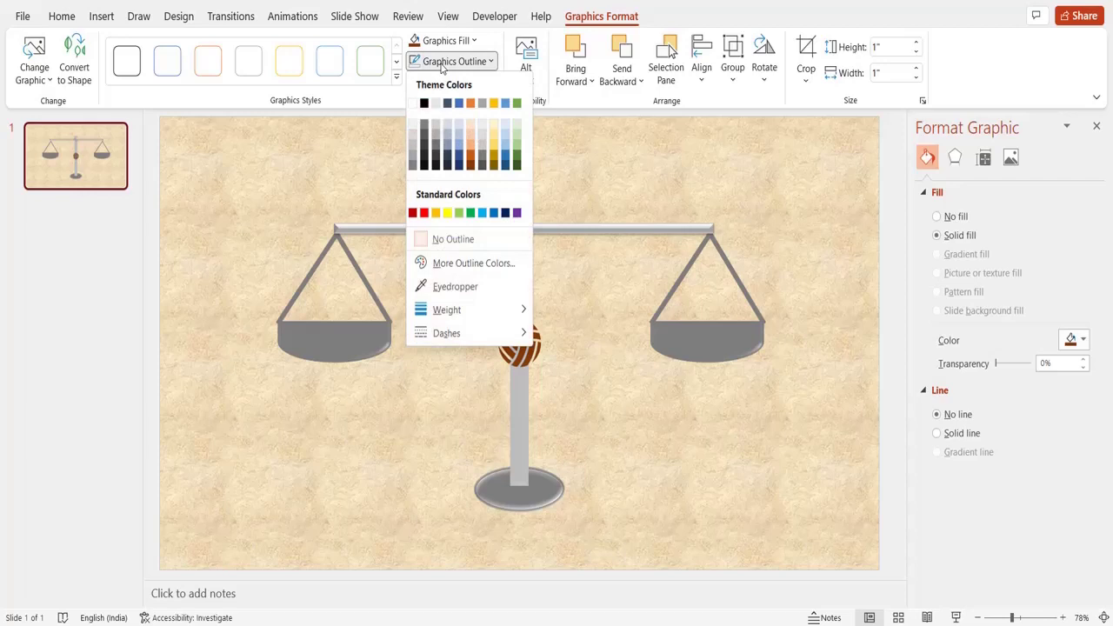
pyautogui.click(470, 157)
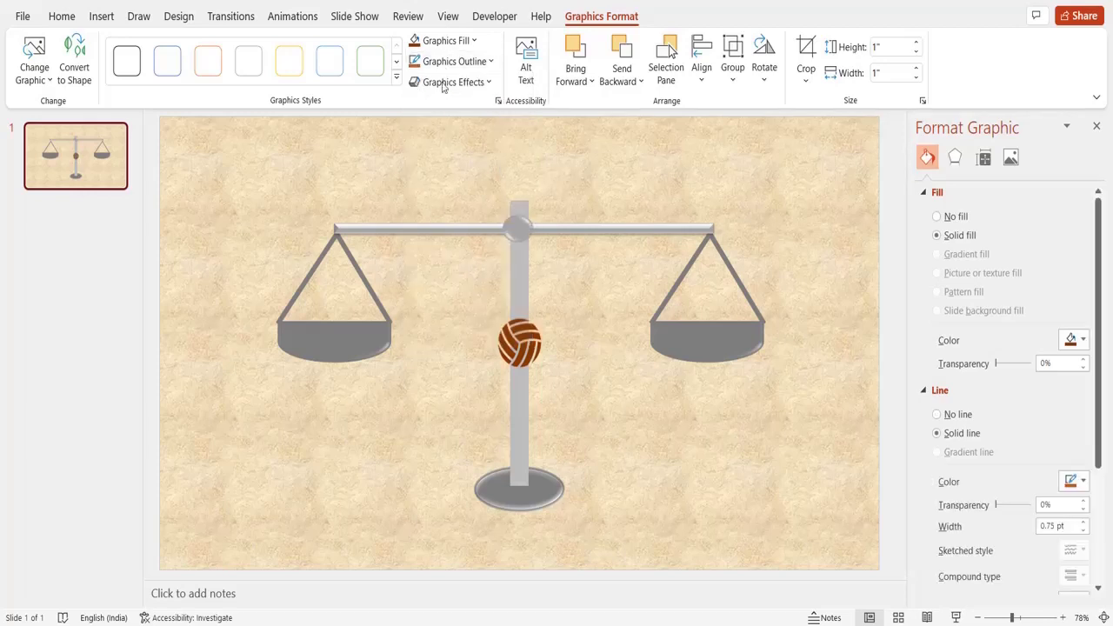
pyautogui.click(435, 66)
pyautogui.moveTo(482, 315)
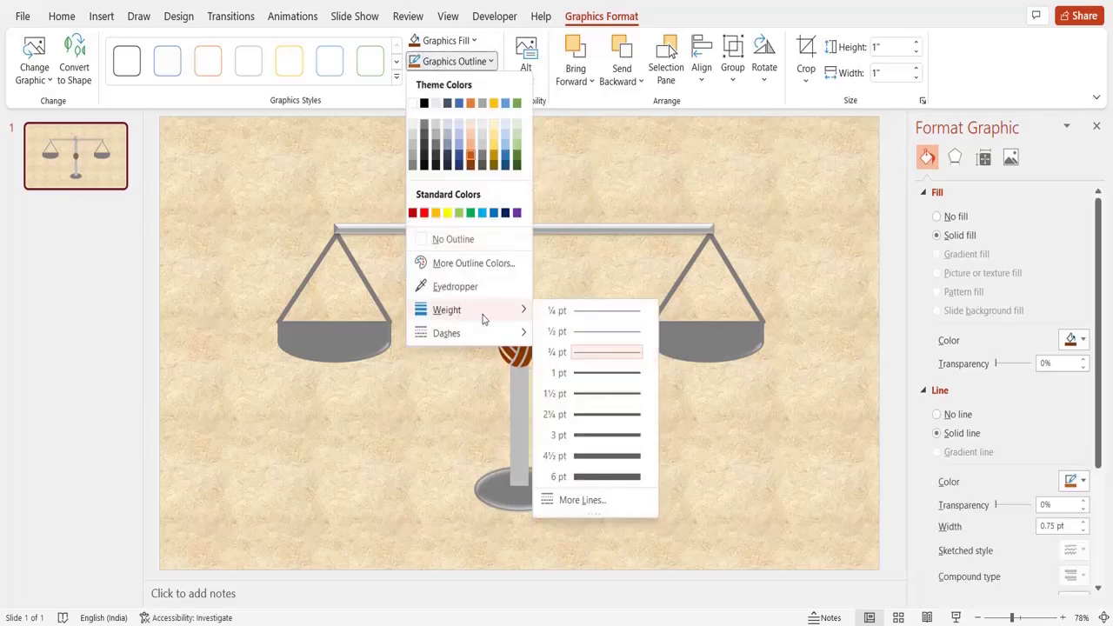
pyautogui.click(555, 417)
# Park the ball just past the slide's right edge and narrow it slightly
pyautogui.moveTo(525, 343)
pyautogui.mouseDown()
pyautogui.moveTo(726, 336)
pyautogui.moveTo(885, 225)
pyautogui.moveTo(878, 230)
pyautogui.mouseUp()
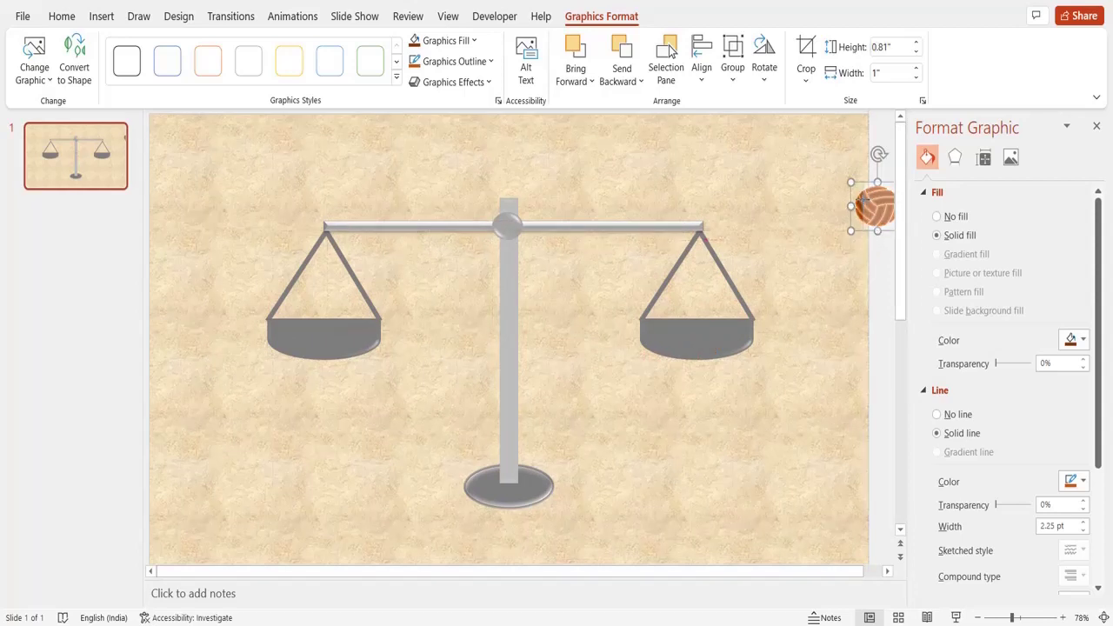
pyautogui.moveTo(850, 205); pyautogui.dragTo(887, 206)
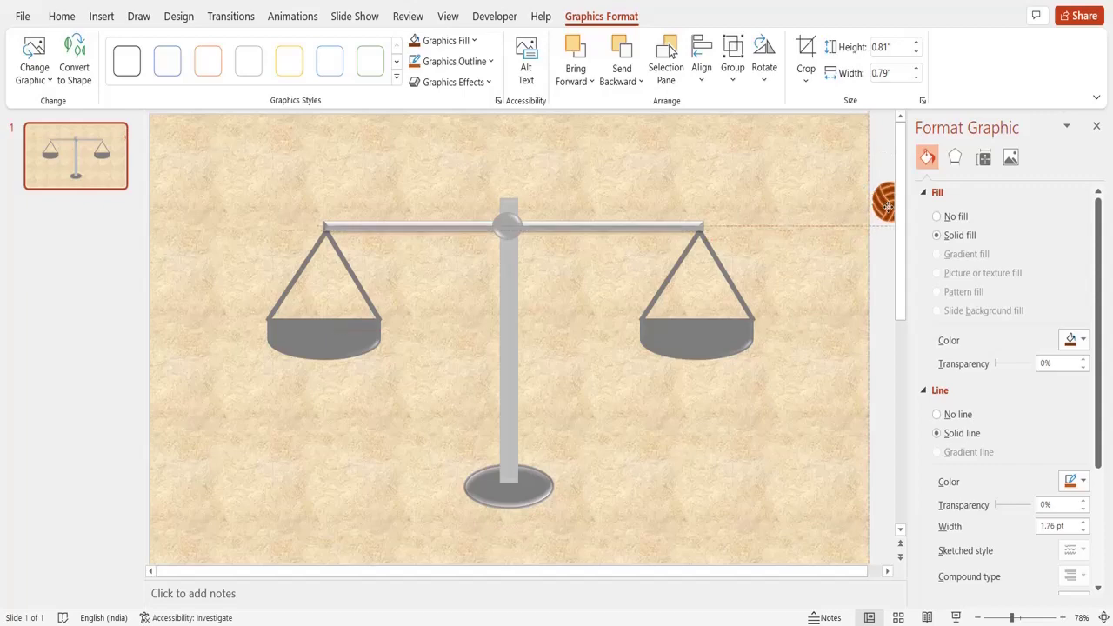
pyautogui.click(756, 208)
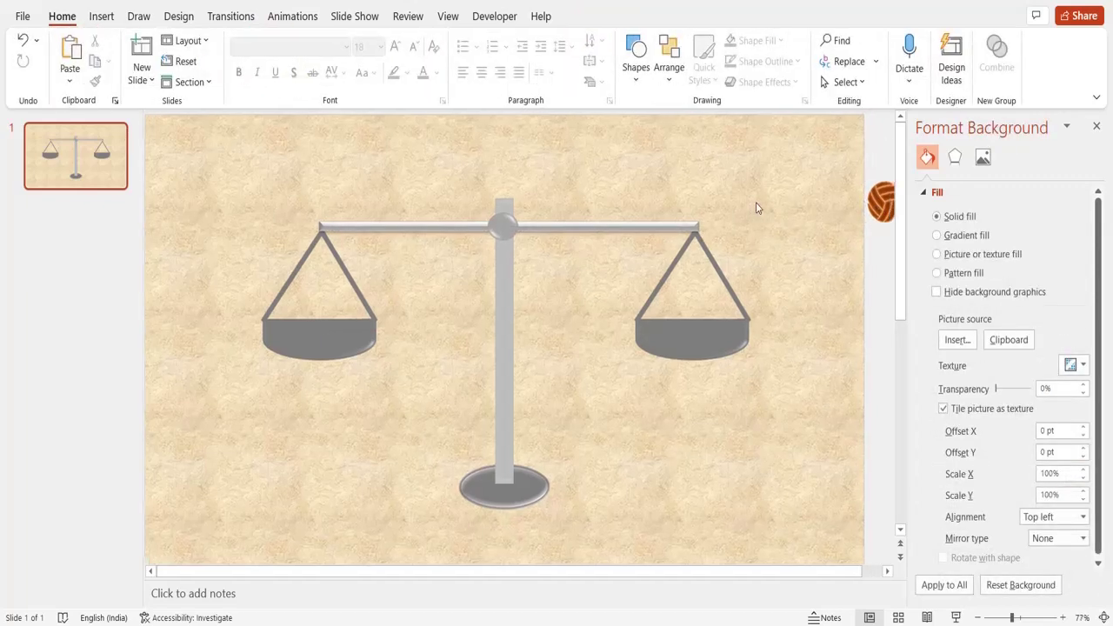
# Open the Animation Pane and select the ball beside the slide
pyautogui.click(294, 19)
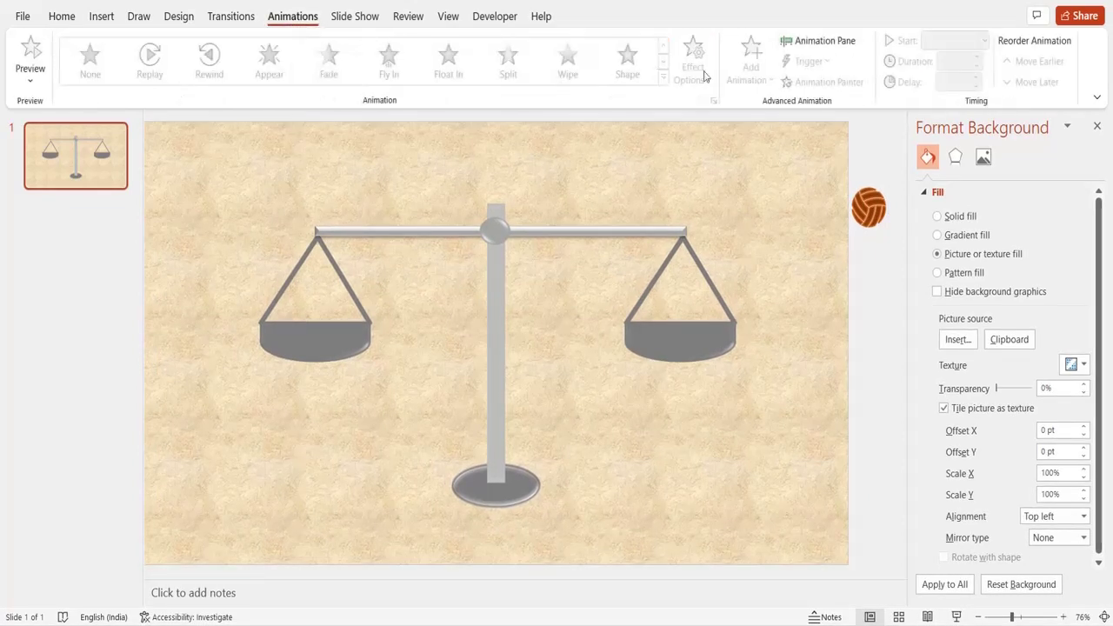
pyautogui.click(850, 44)
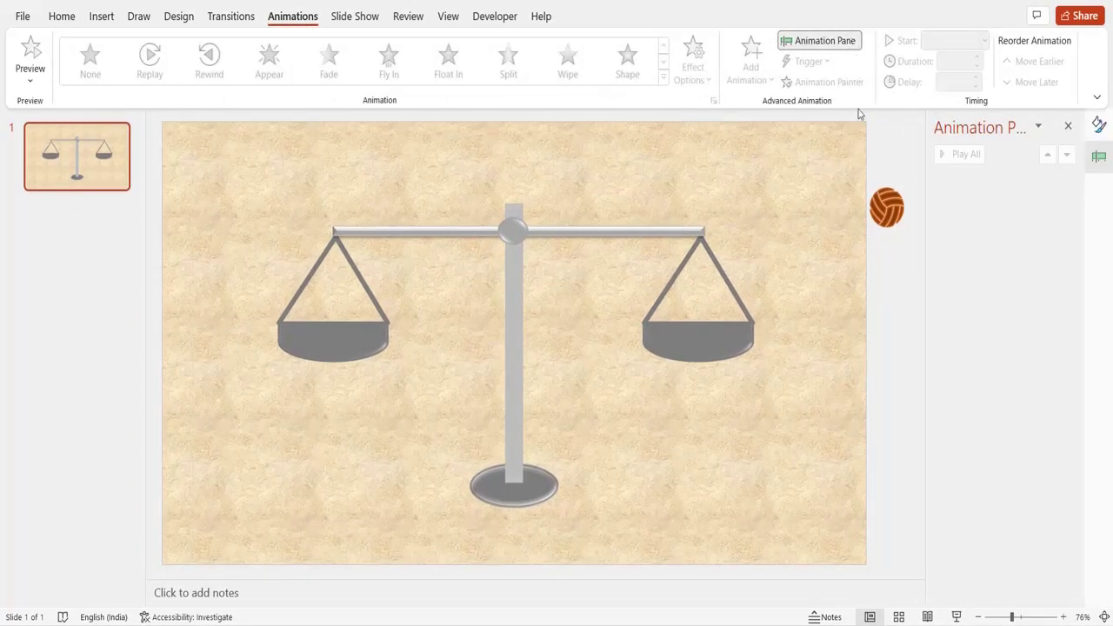
pyautogui.moveTo(925, 249); pyautogui.dragTo(891, 249)
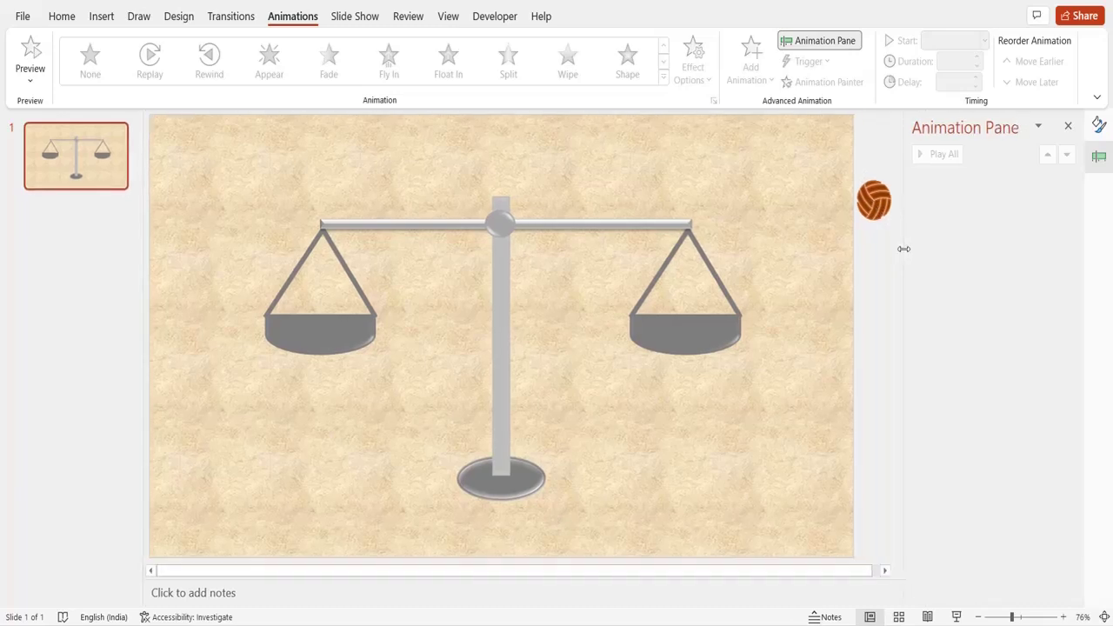
pyautogui.click(866, 207)
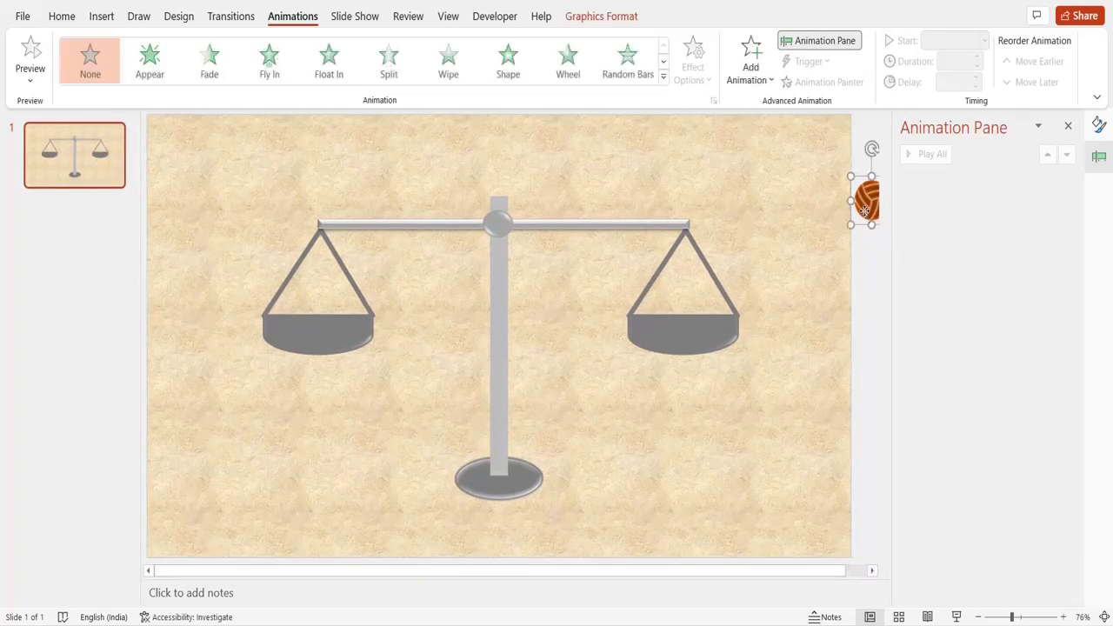
# Add a Custom Path animation drawn from the ball down to the right pan
pyautogui.click(751, 65)
pyautogui.scroll(-5, 804, 322)
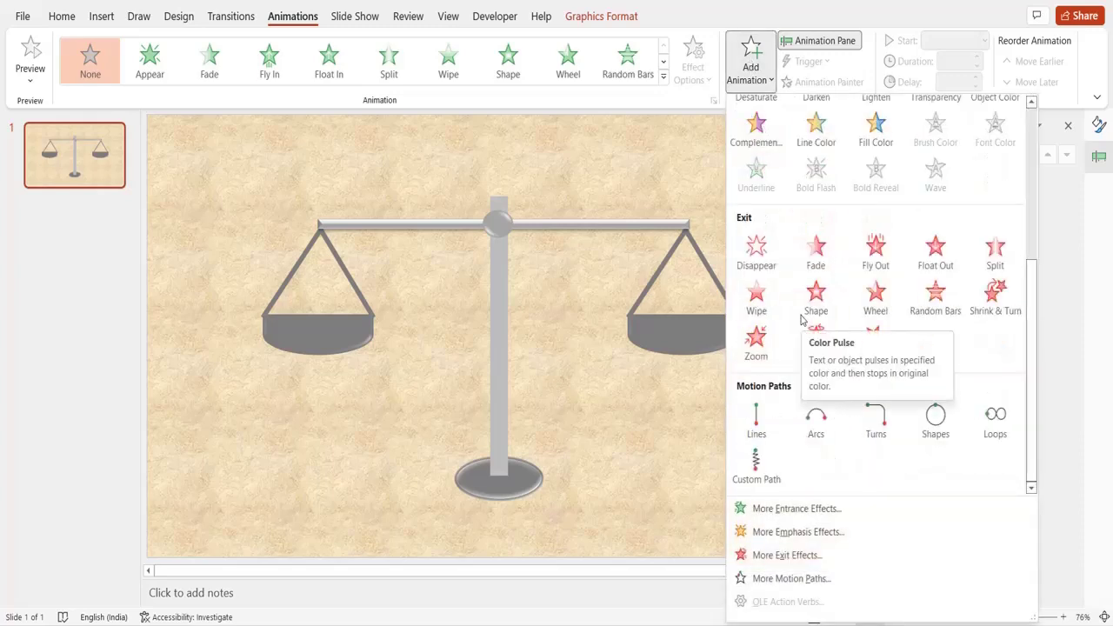
pyautogui.click(756, 468)
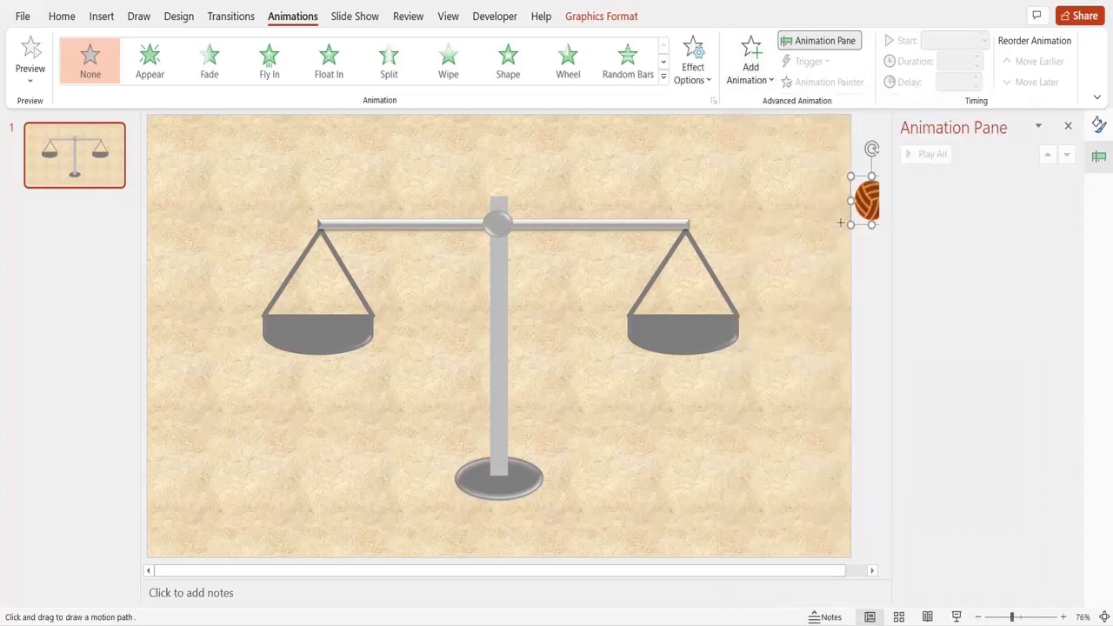
pyautogui.moveTo(850, 214)
pyautogui.mouseDown()
pyautogui.moveTo(726, 255)
pyautogui.moveTo(697, 290)
pyautogui.moveTo(699, 309)
pyautogui.mouseUp()
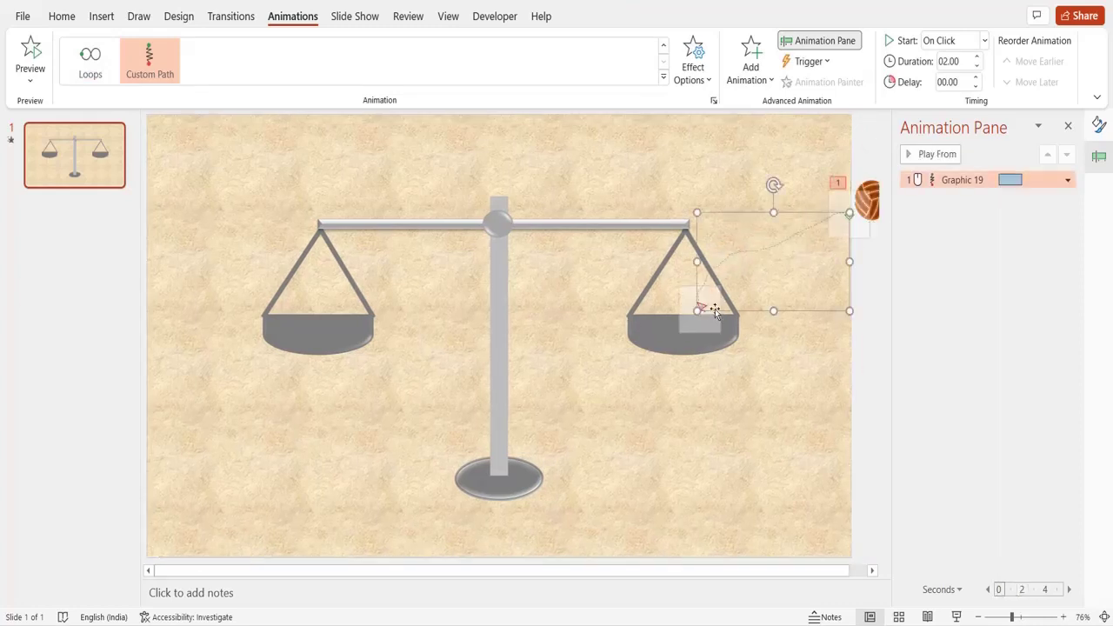
pyautogui.click(779, 315)
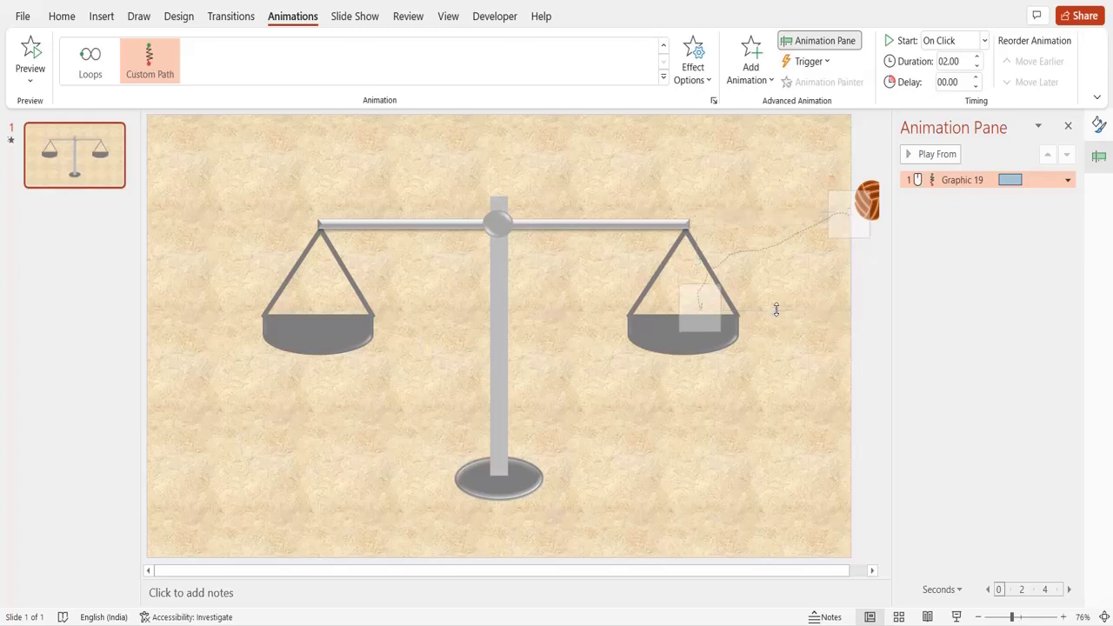
pyautogui.click(689, 292)
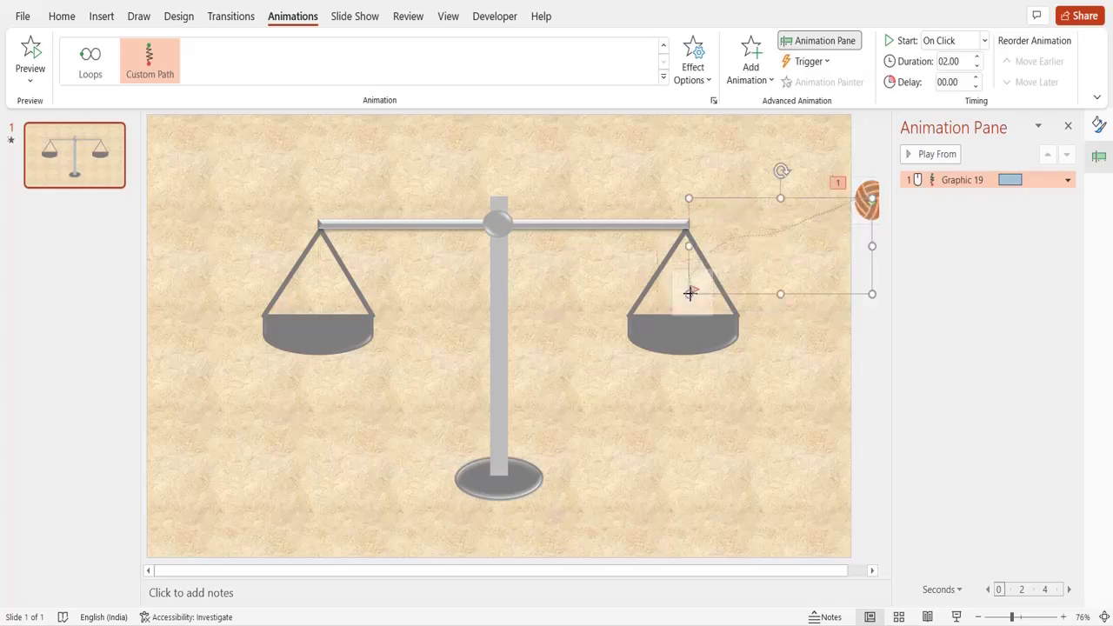
pyautogui.click(785, 308)
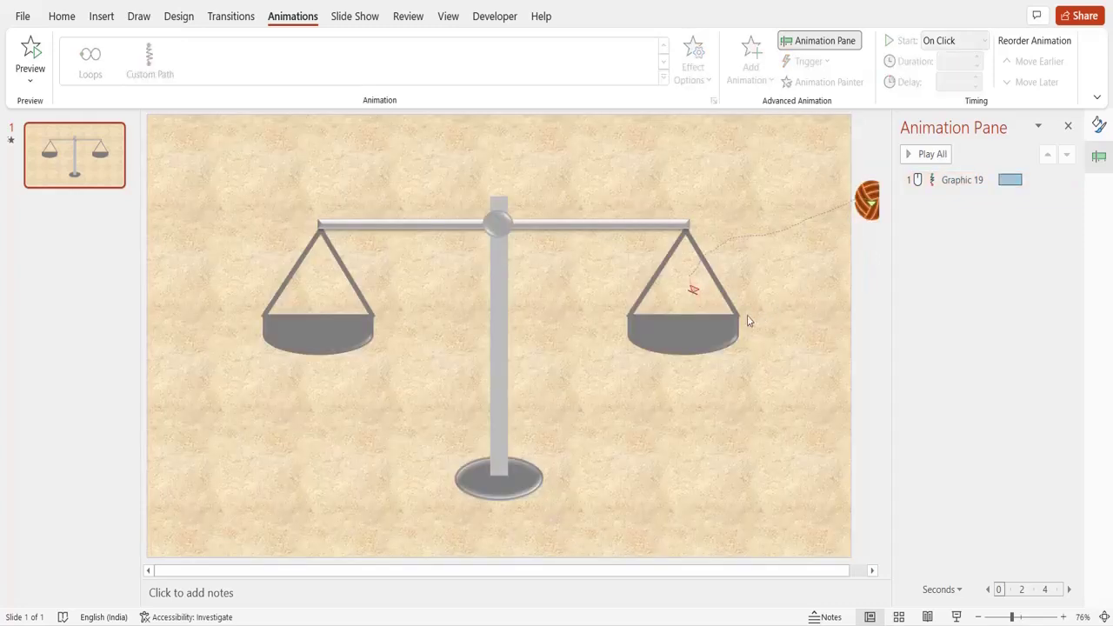
pyautogui.click(565, 223)
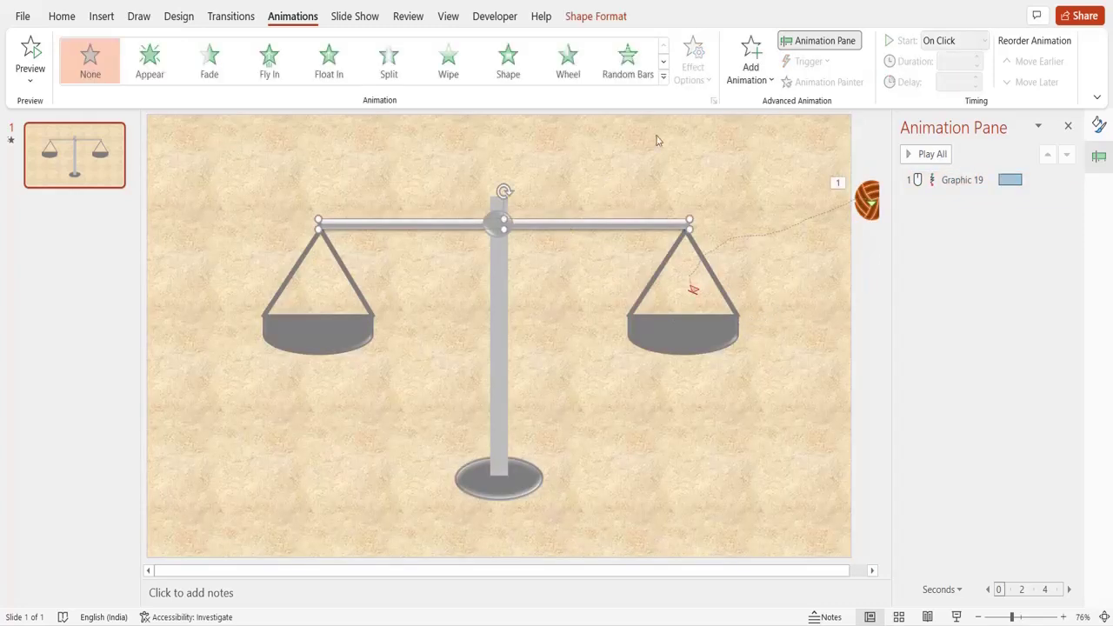
# Add a Spin emphasis to the crossbeam, set to a custom 10° clockwise amount
pyautogui.click(751, 76)
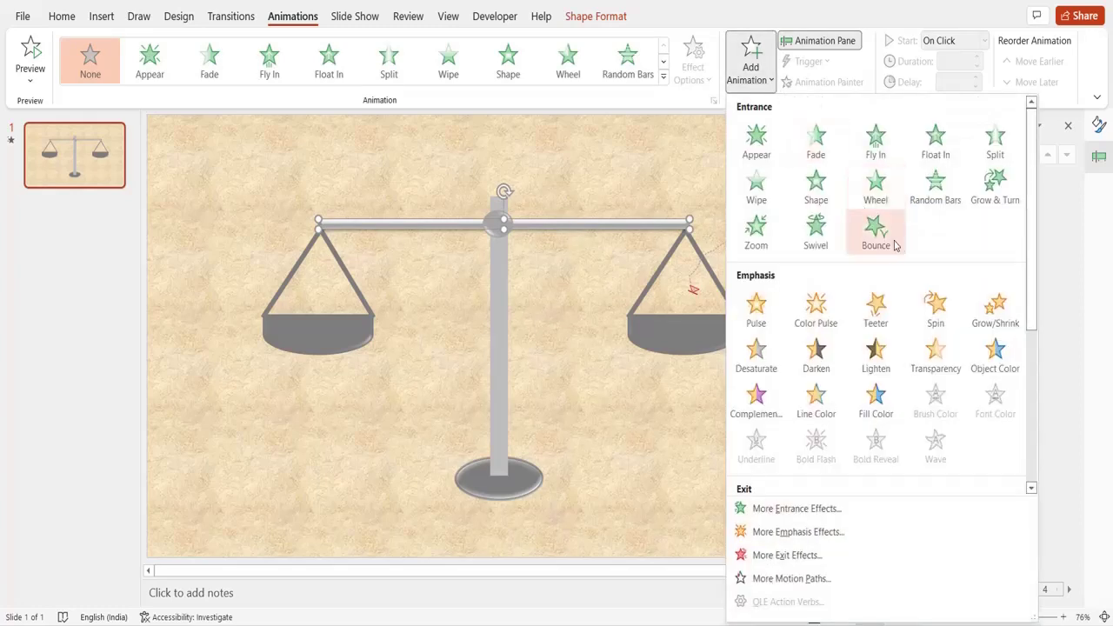
pyautogui.click(937, 307)
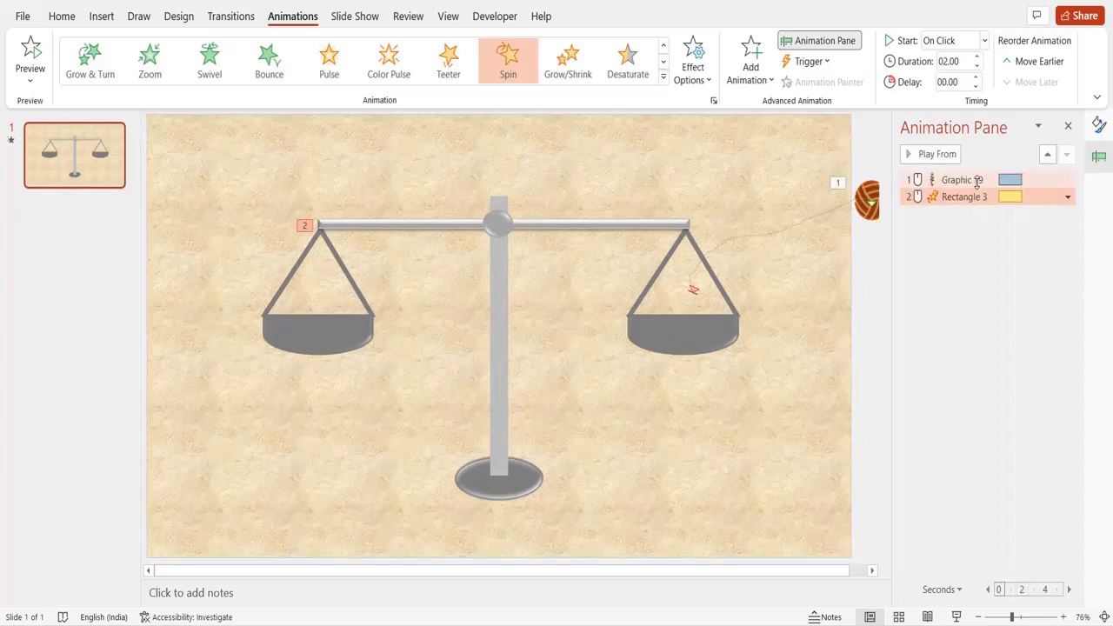
pyautogui.rightClick(978, 195)
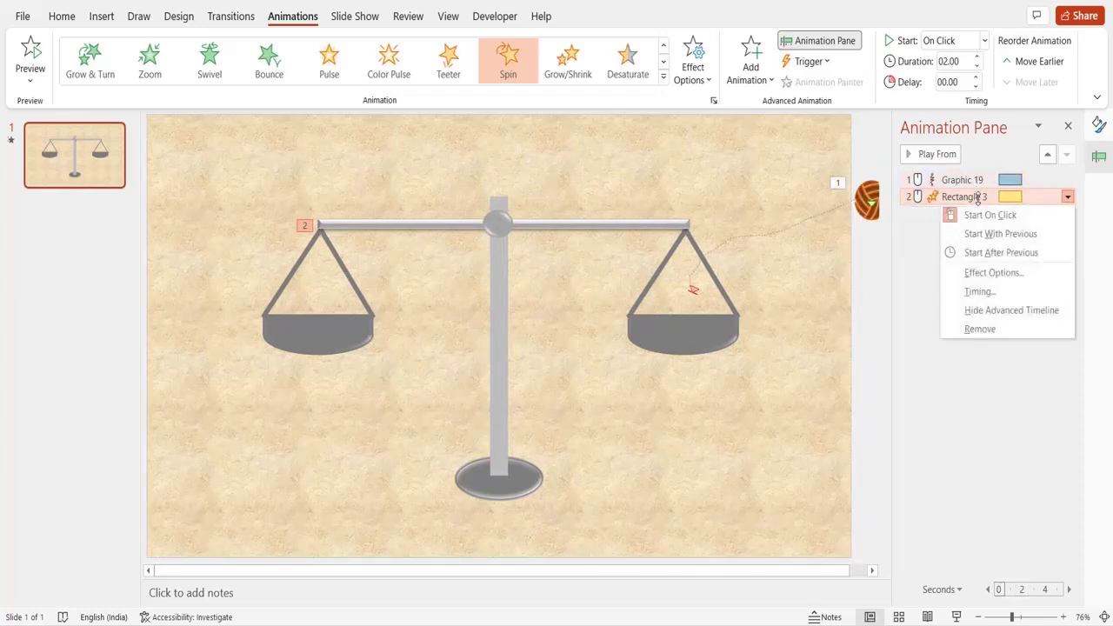
pyautogui.click(999, 273)
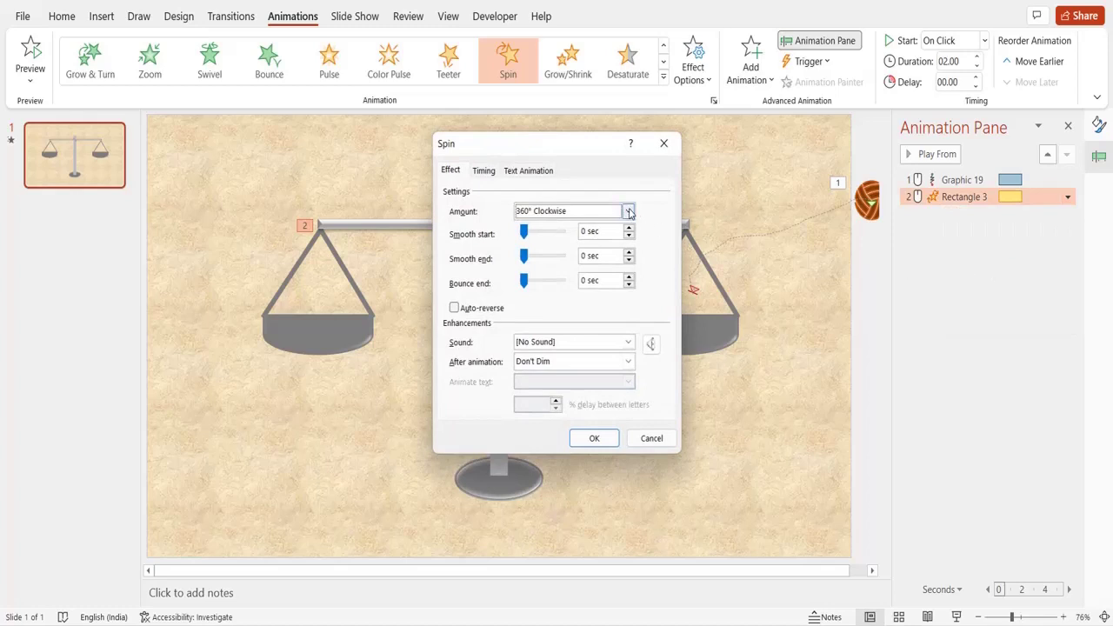
pyautogui.click(628, 211)
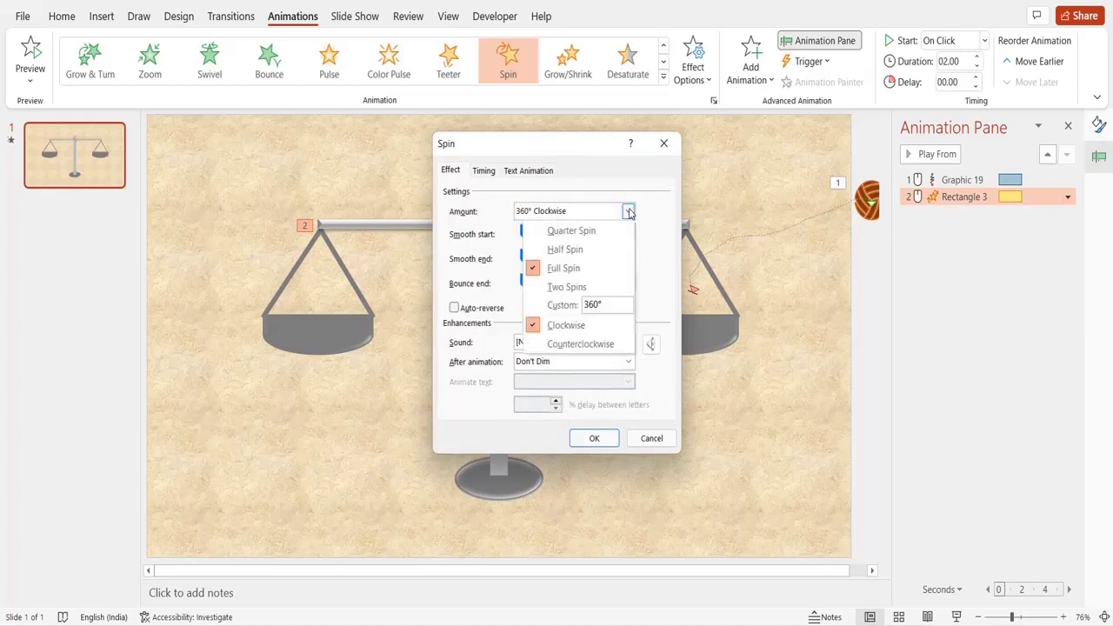
pyautogui.click(590, 305)
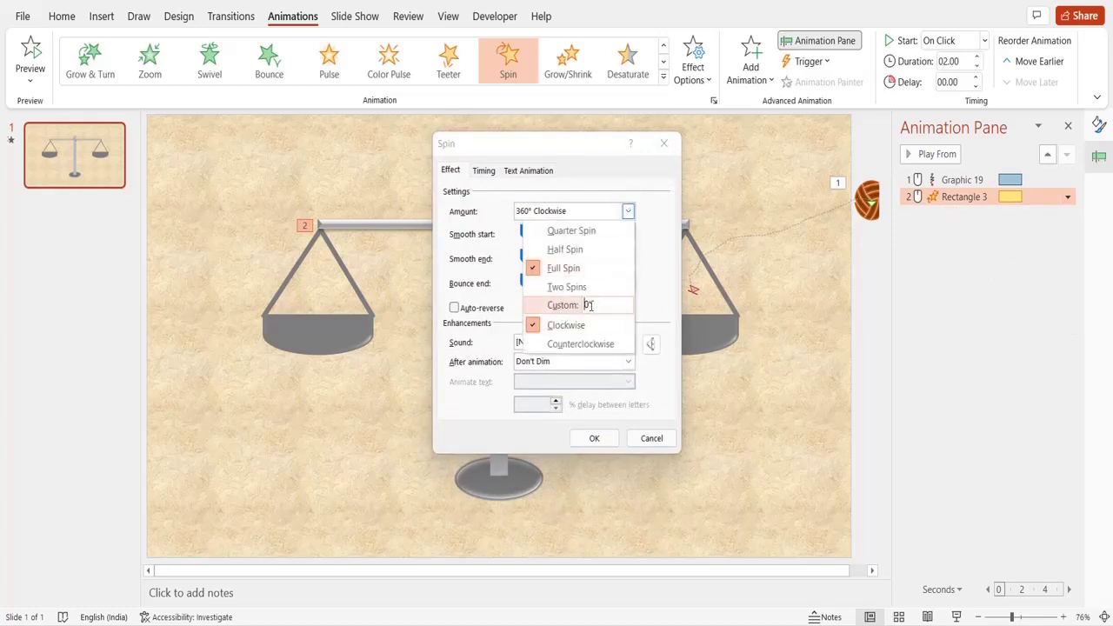
pyautogui.write('1')
pyautogui.press('Return')
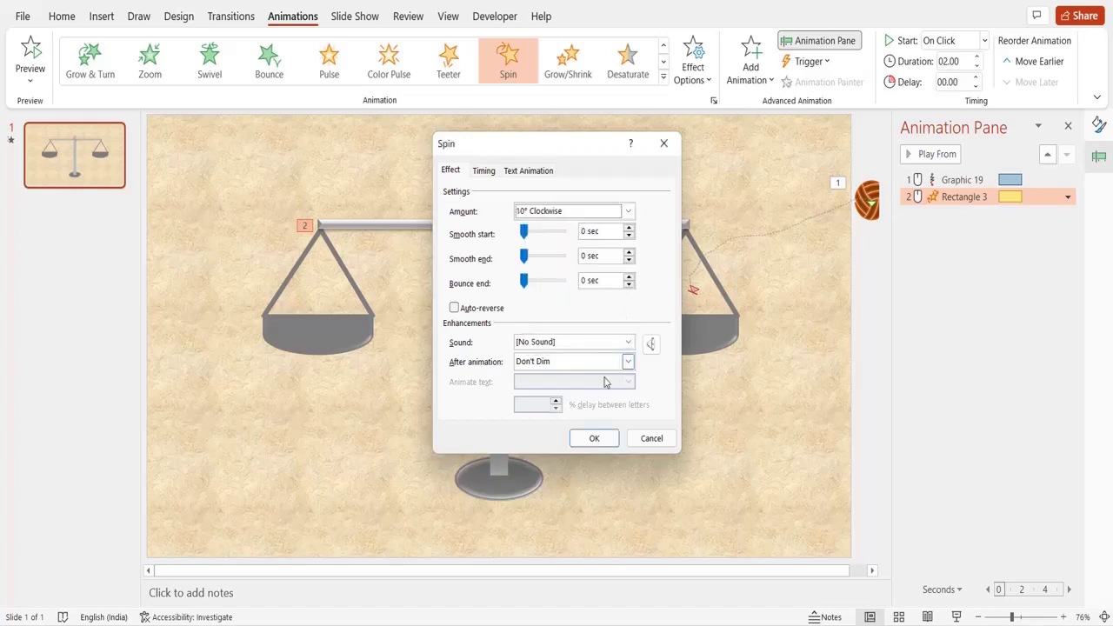
pyautogui.click(606, 437)
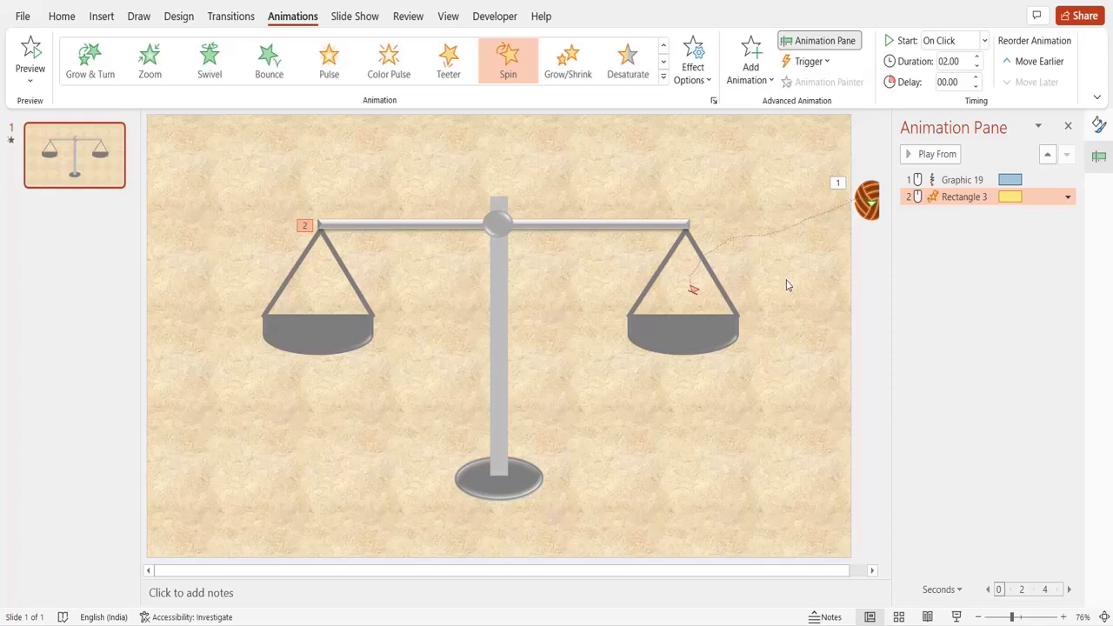
# Give the right pan a Lines motion path shortened to a slight downward drop
pyautogui.click(687, 345)
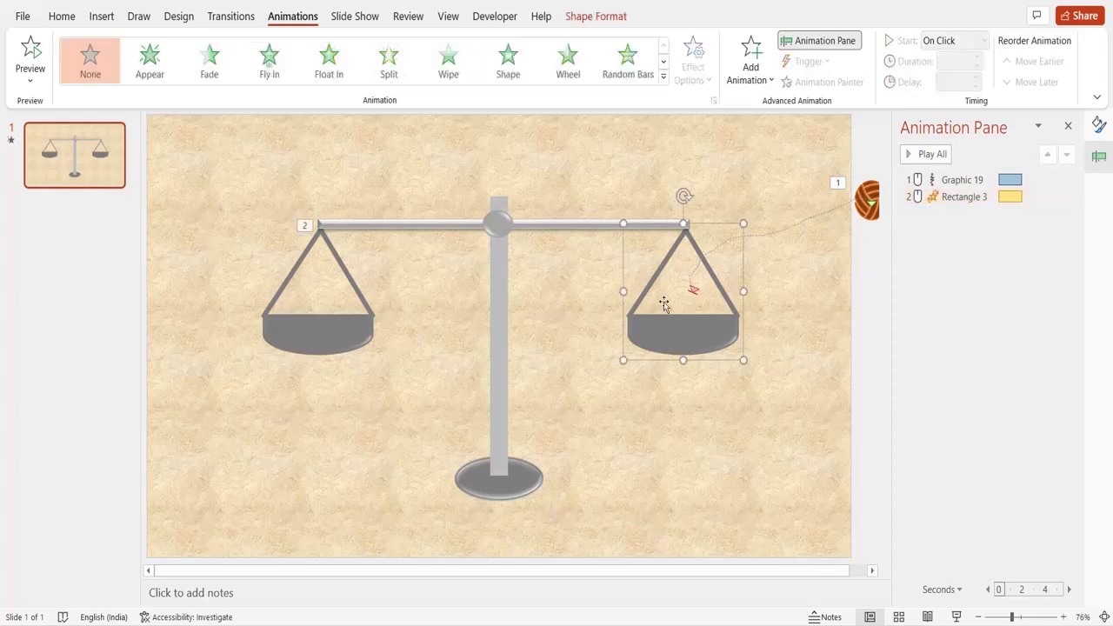
pyautogui.click(747, 78)
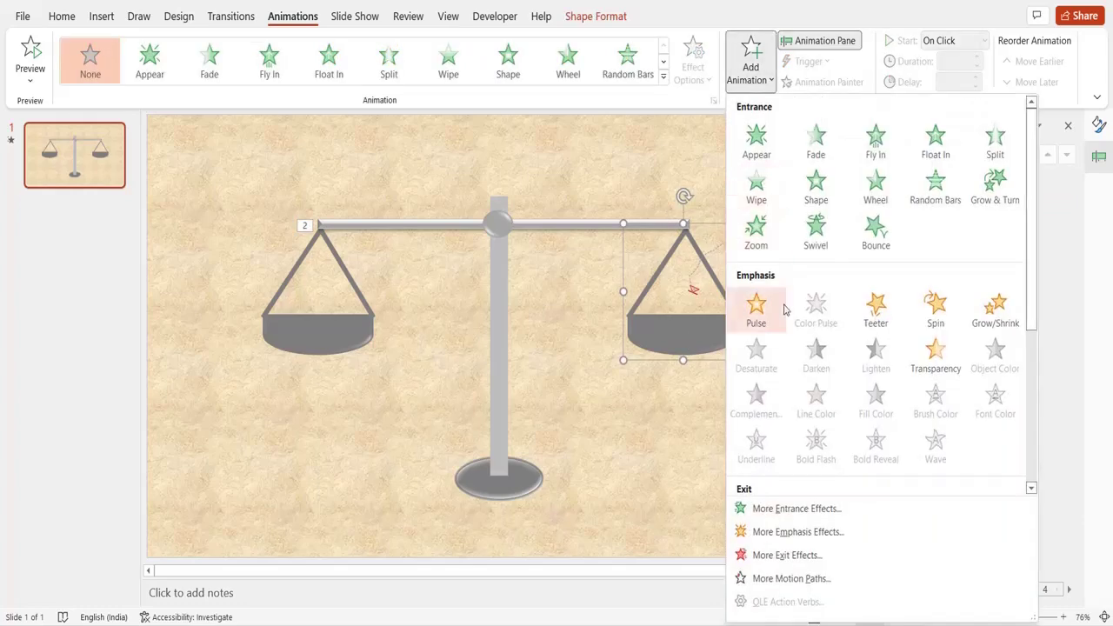
pyautogui.scroll(-3, 757, 309)
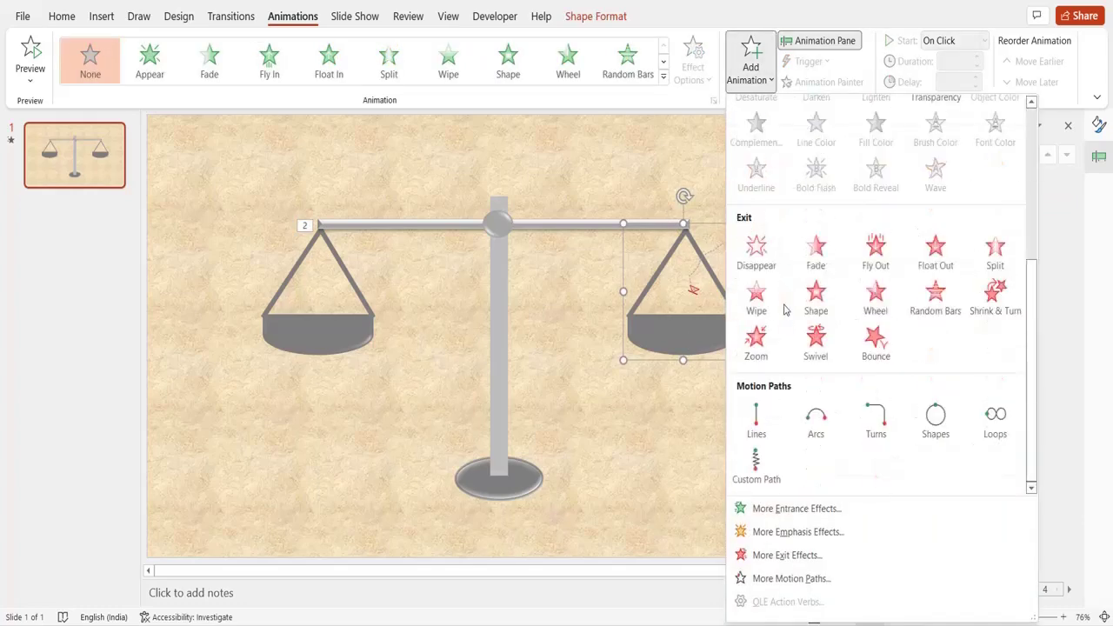
pyautogui.click(757, 418)
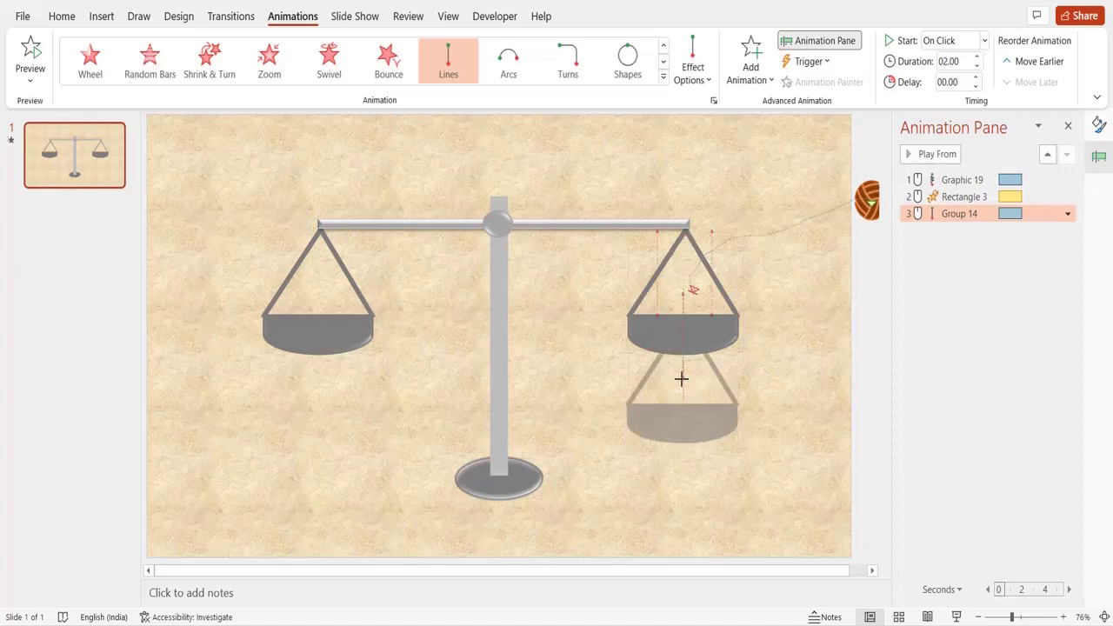
pyautogui.moveTo(681, 401); pyautogui.dragTo(681, 310)
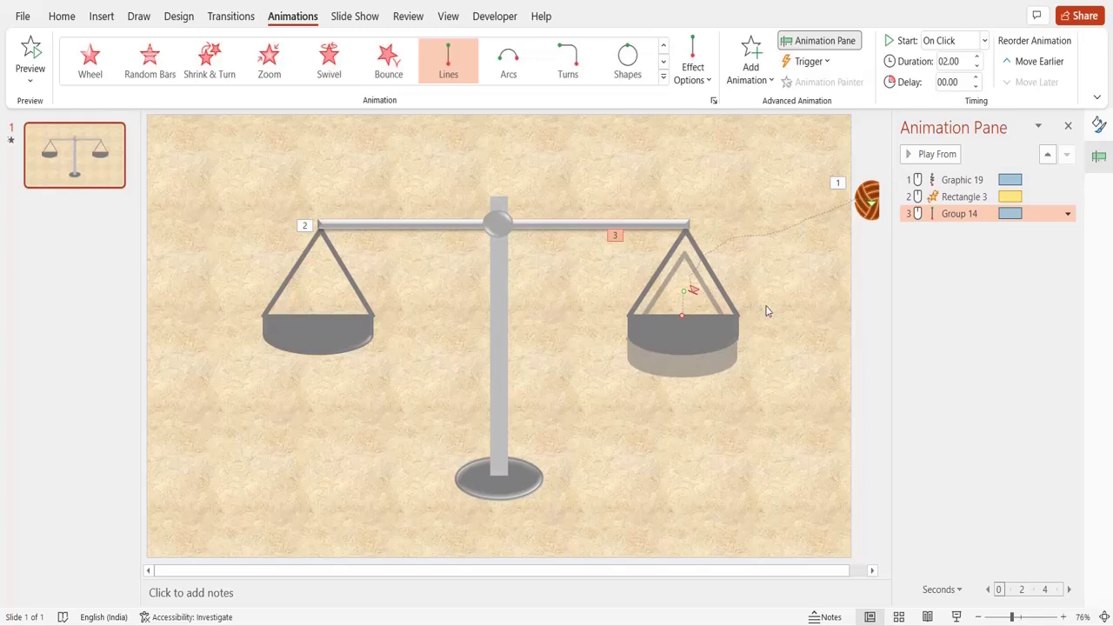
pyautogui.click(343, 343)
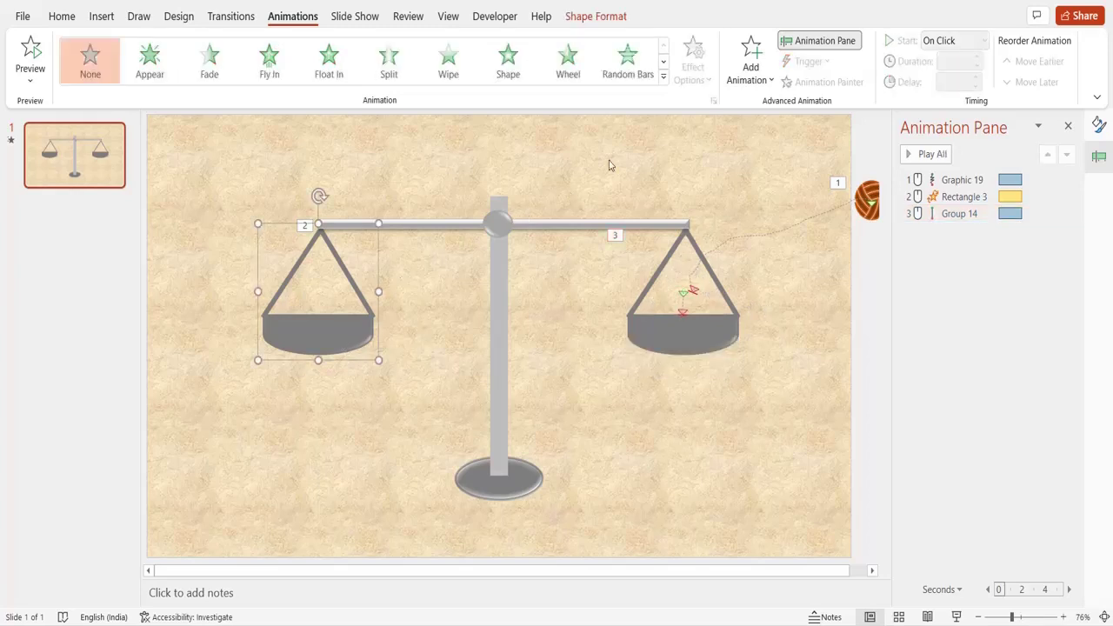
# Apply a Lines motion path to the left pan and reverse its direction upward
pyautogui.click(751, 70)
pyautogui.scroll(-3, 774, 347)
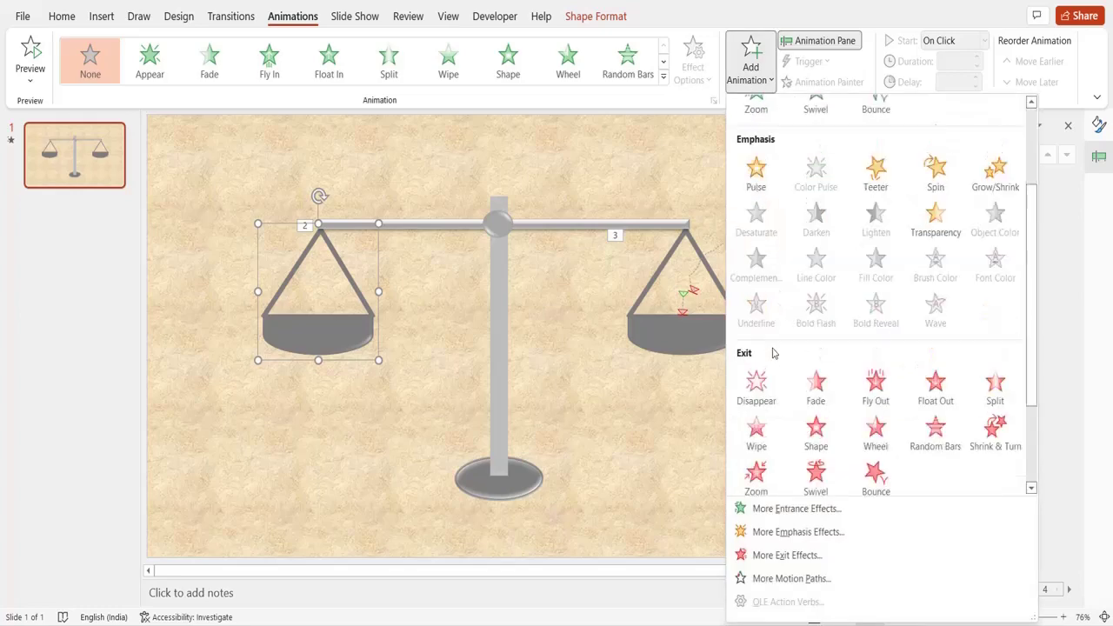
pyautogui.scroll(-2, 774, 352)
pyautogui.click(754, 416)
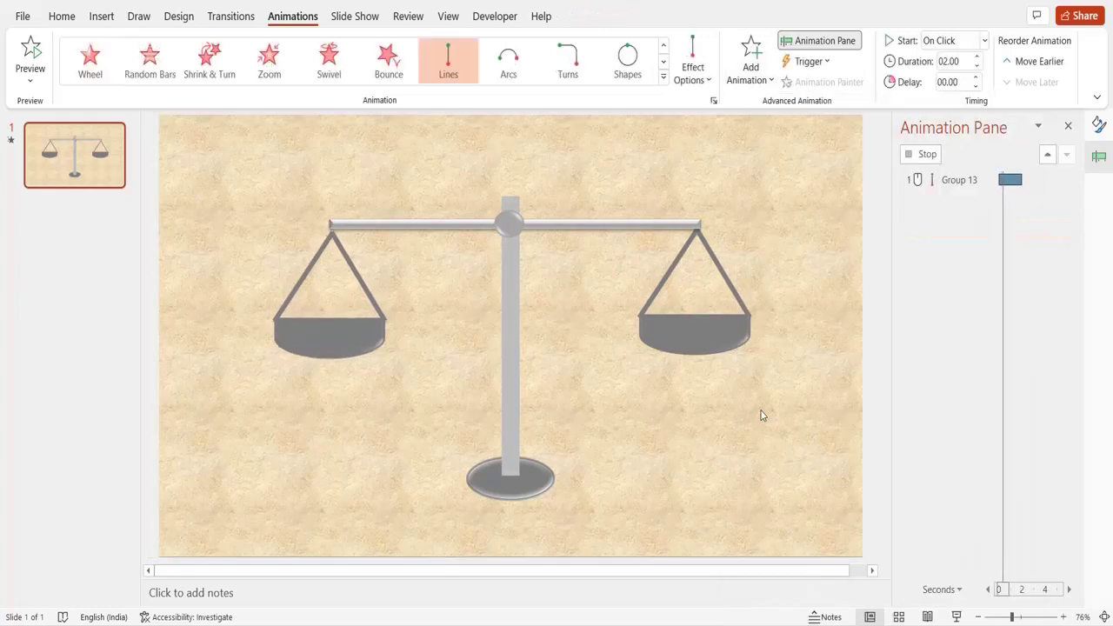
pyautogui.click(689, 69)
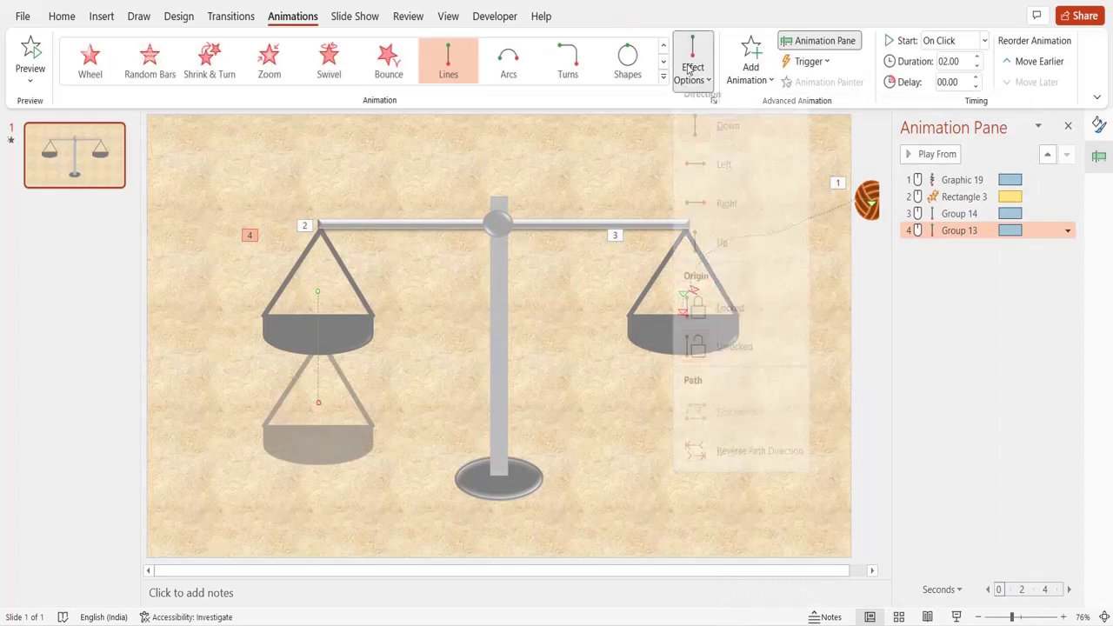
pyautogui.click(706, 461)
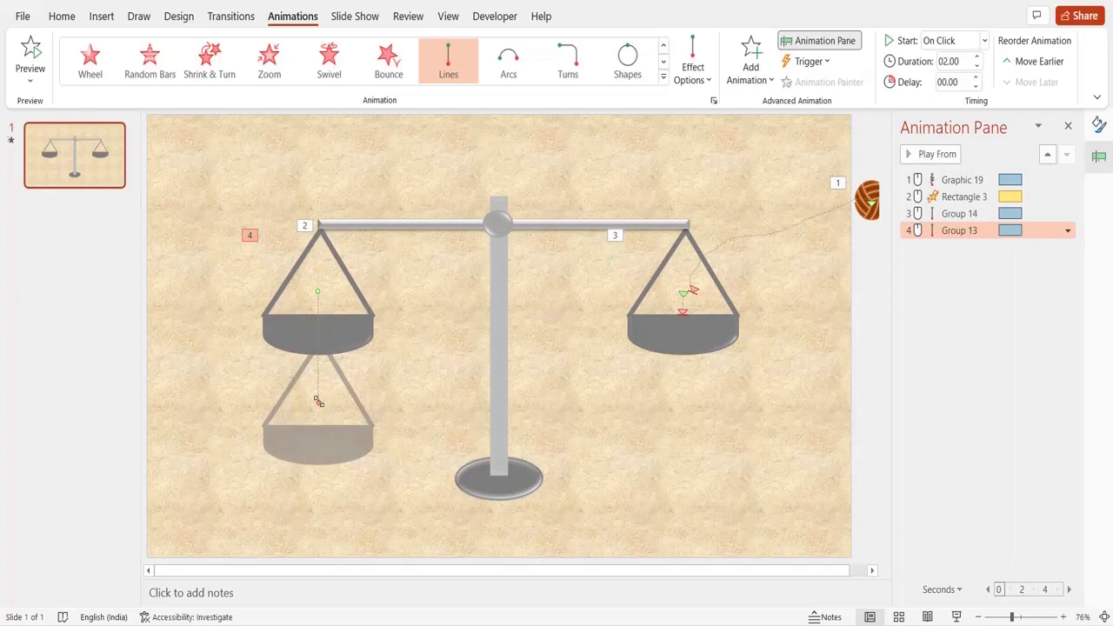
# Drag the left pan's path end point up so it rises only slightly
pyautogui.click(319, 401)
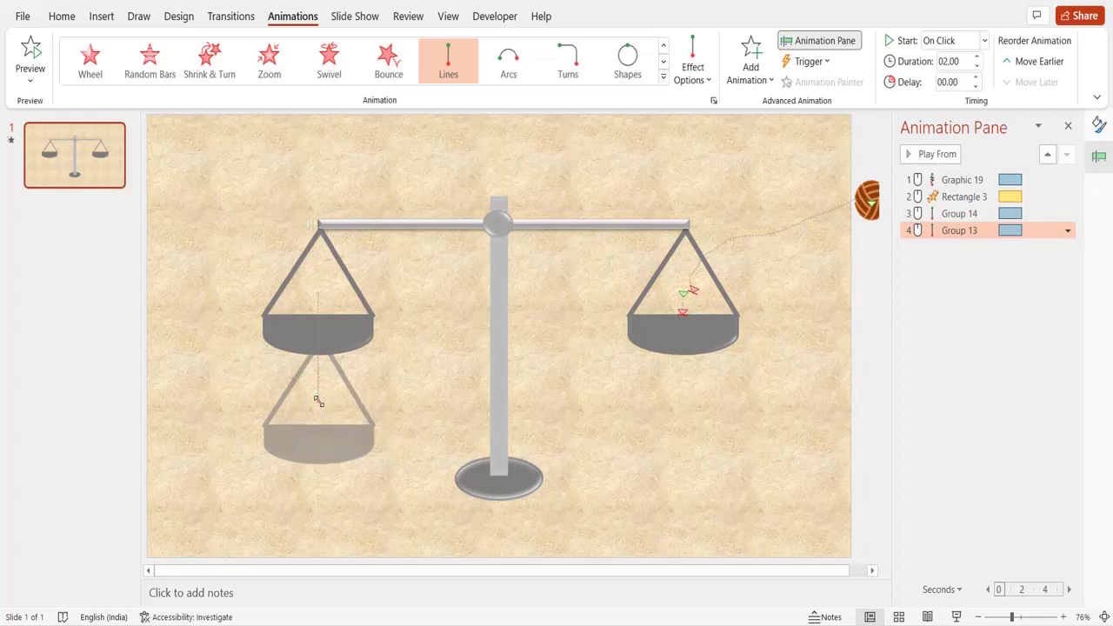
pyautogui.moveTo(318, 400); pyautogui.dragTo(318, 257)
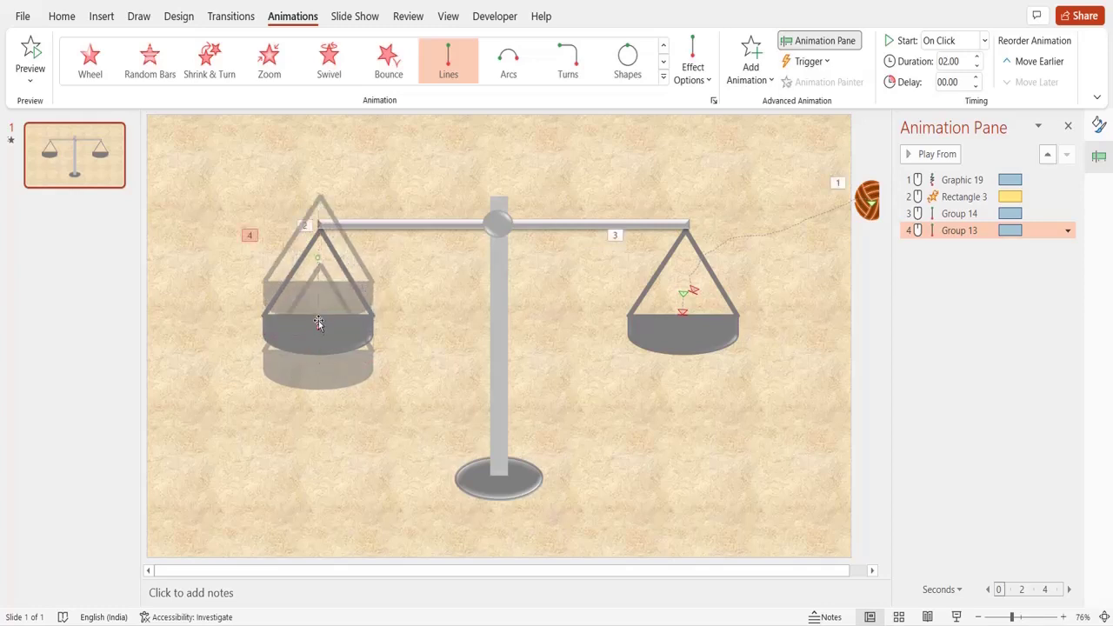
pyautogui.moveTo(318, 326); pyautogui.dragTo(318, 283)
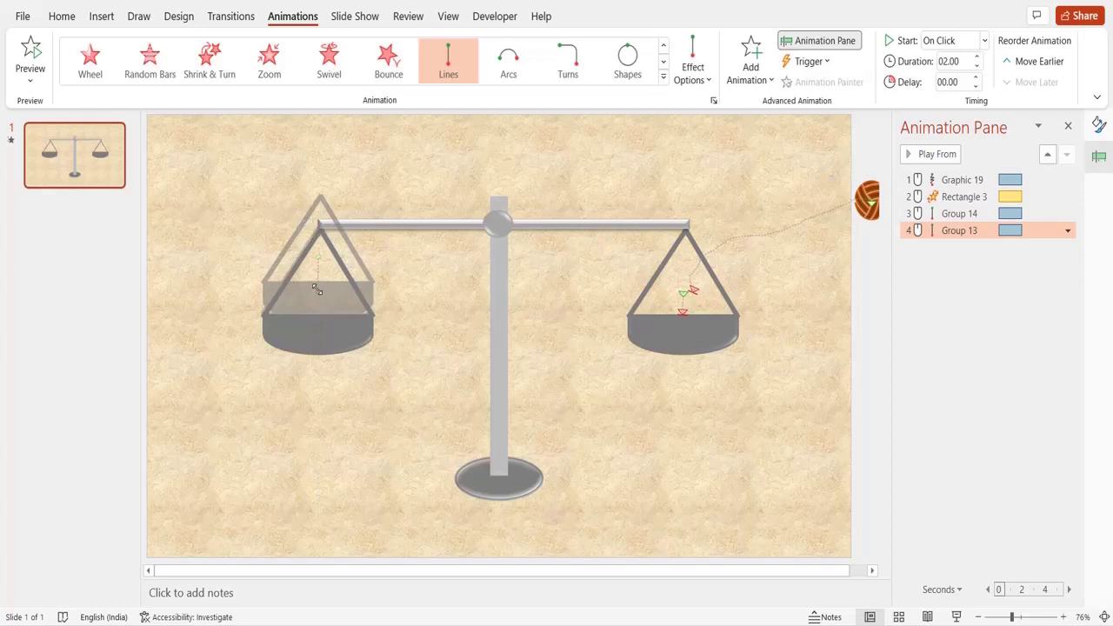
pyautogui.moveTo(316, 289); pyautogui.dragTo(316, 281)
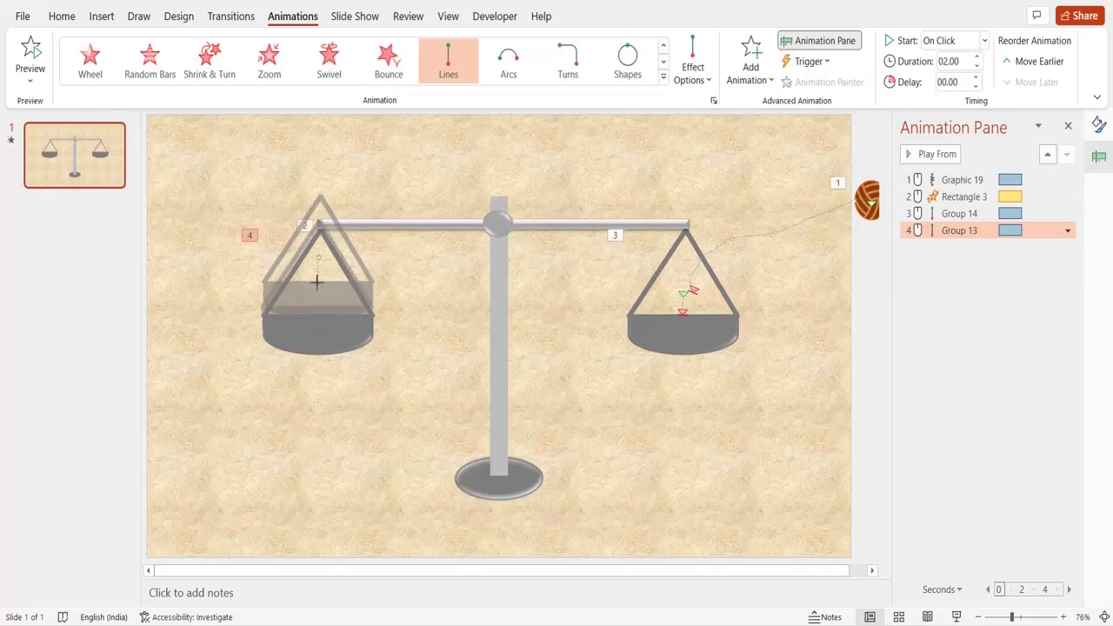
pyautogui.click(427, 309)
# Set the ball drop (Graphic 19) to With Previous and the beam spin (Rectangle 3) to After Previous
pyautogui.click(953, 181)
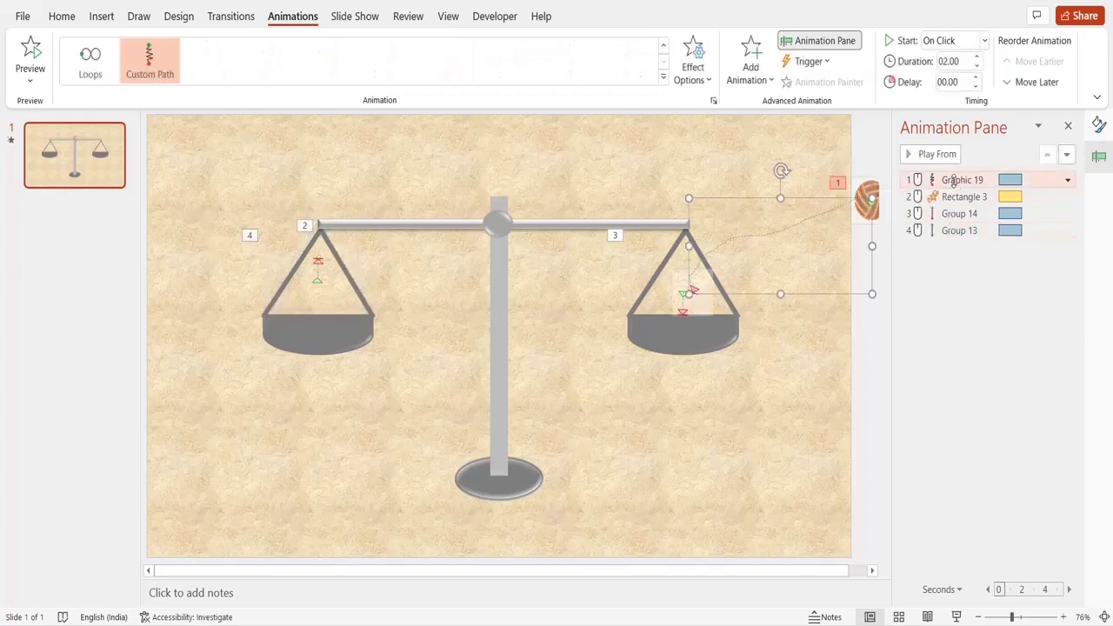
pyautogui.click(984, 41)
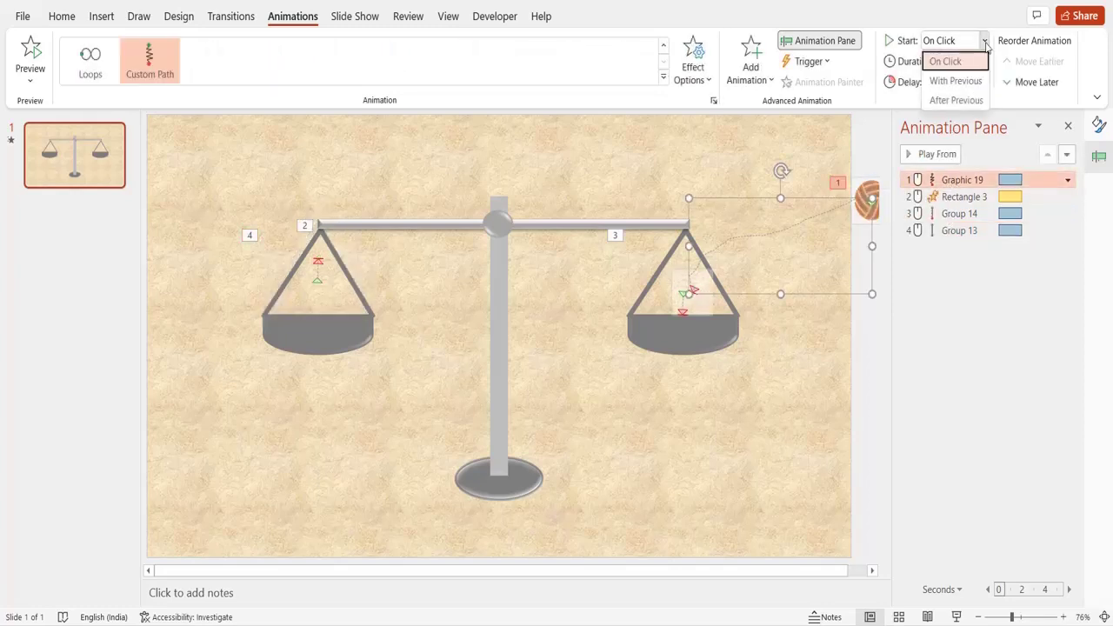
pyautogui.click(955, 81)
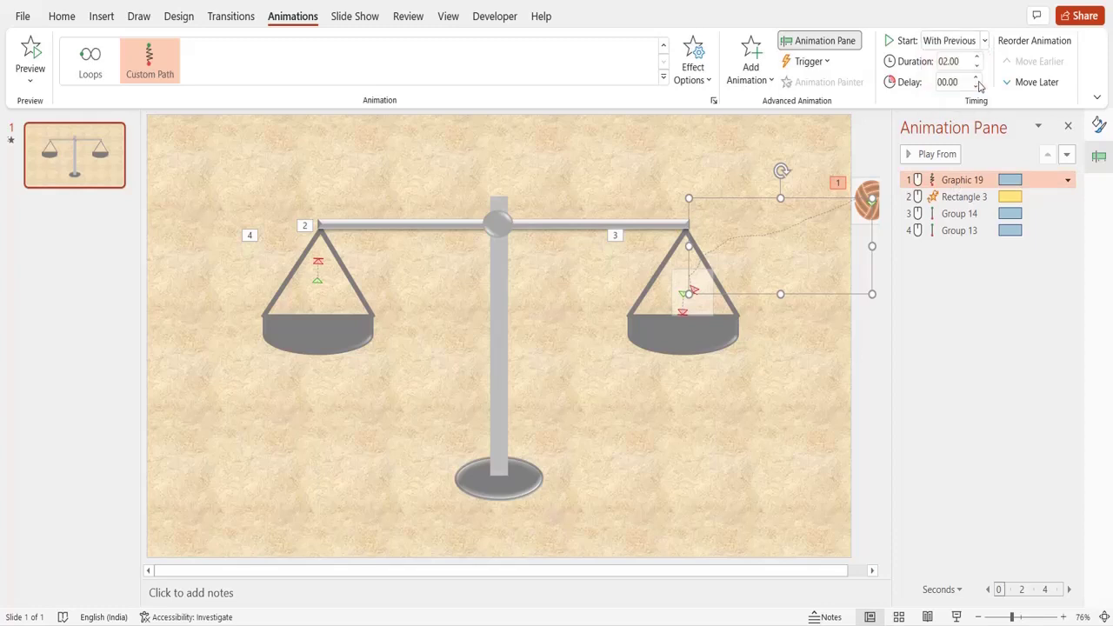
pyautogui.click(965, 198)
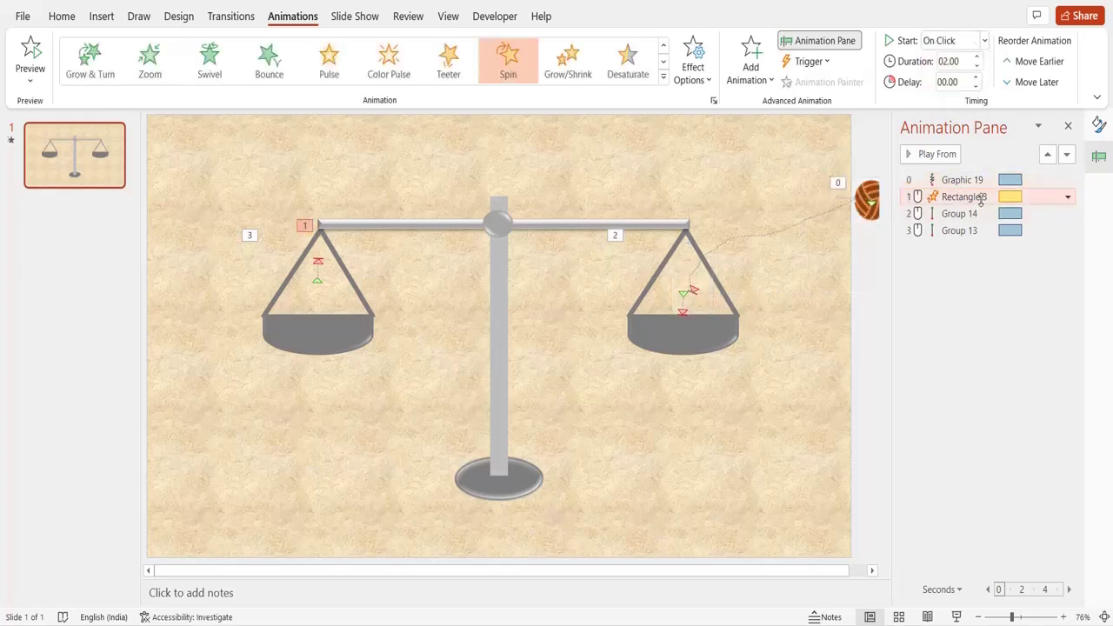
pyautogui.click(984, 41)
pyautogui.click(980, 100)
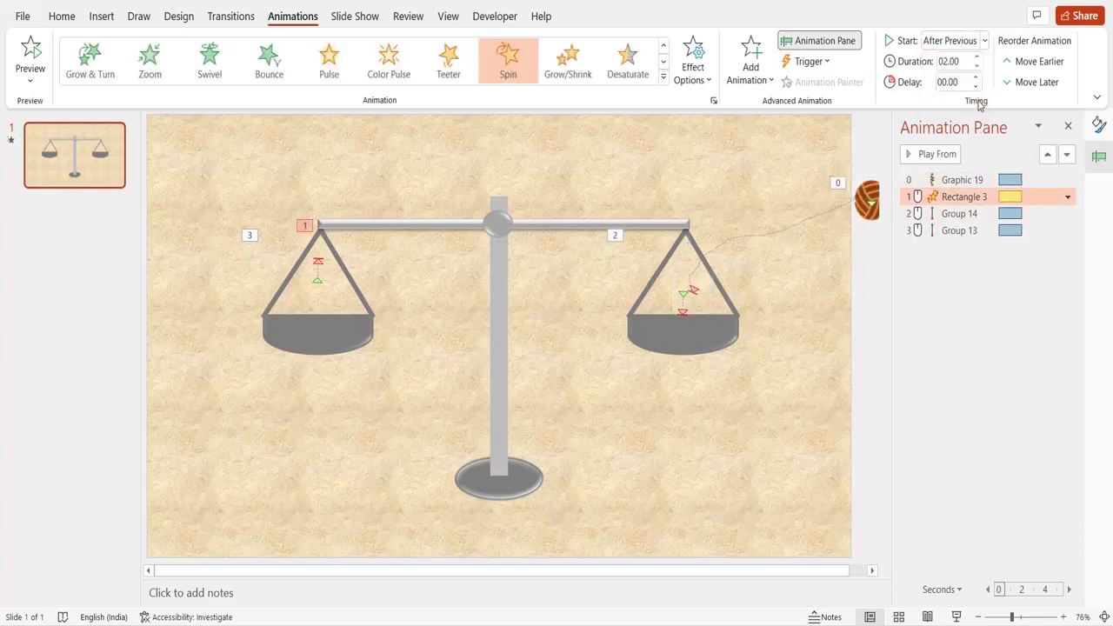
# Set both pan animations, Group 14 and Group 13, to start With Previous
pyautogui.click(969, 214)
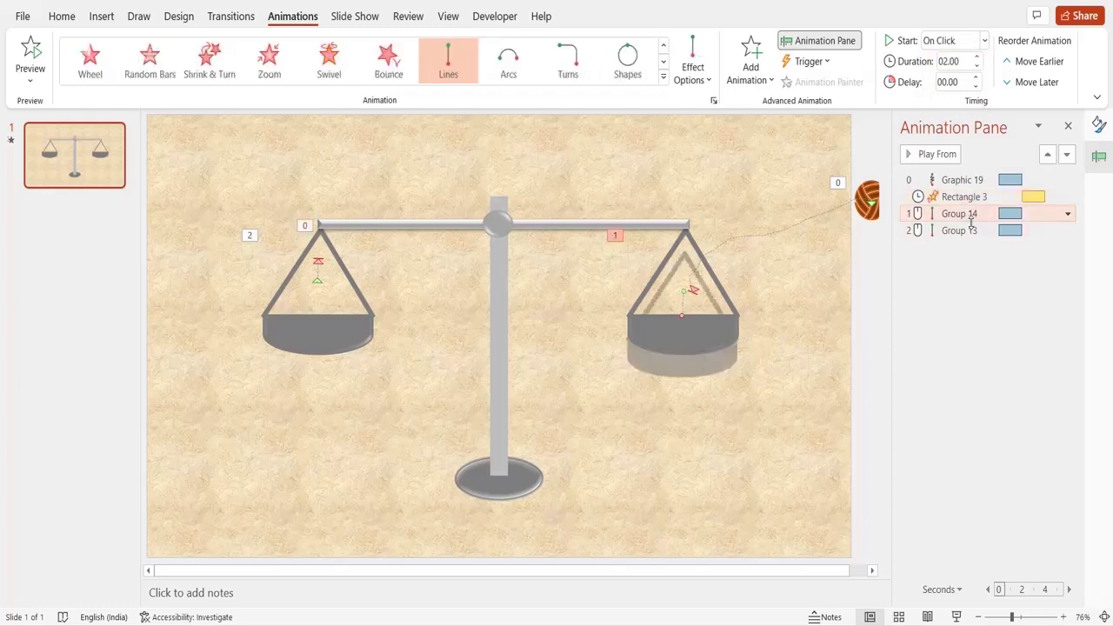
pyautogui.keyDown('shift'); pyautogui.click(973, 229); pyautogui.keyUp('shift')
pyautogui.keyDown('shift'); pyautogui.click(974, 230); pyautogui.keyUp('shift')
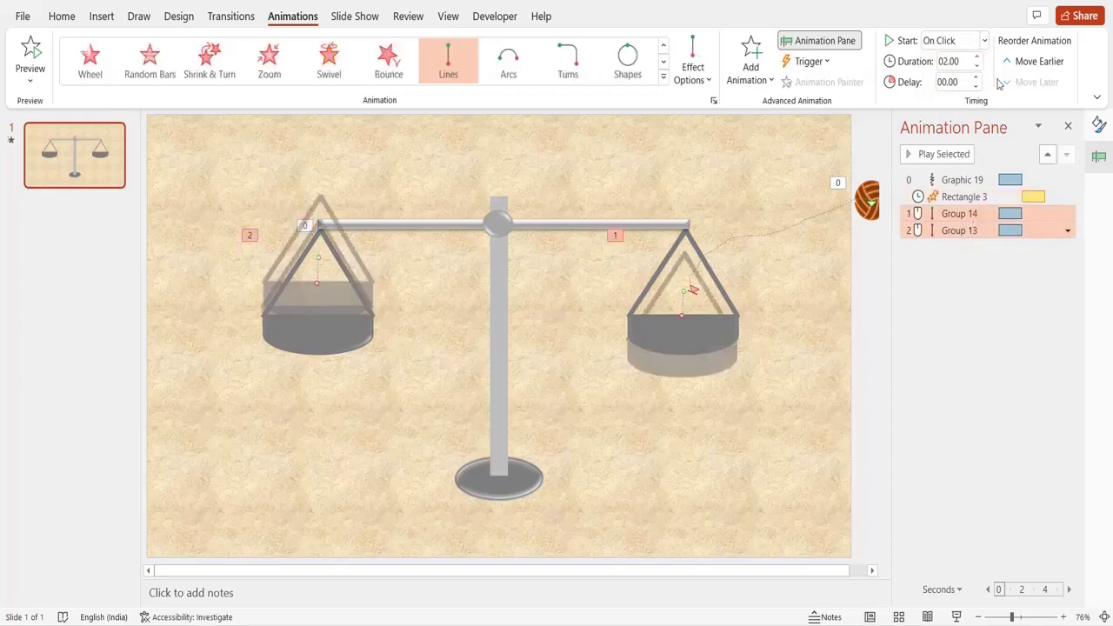
pyautogui.click(984, 41)
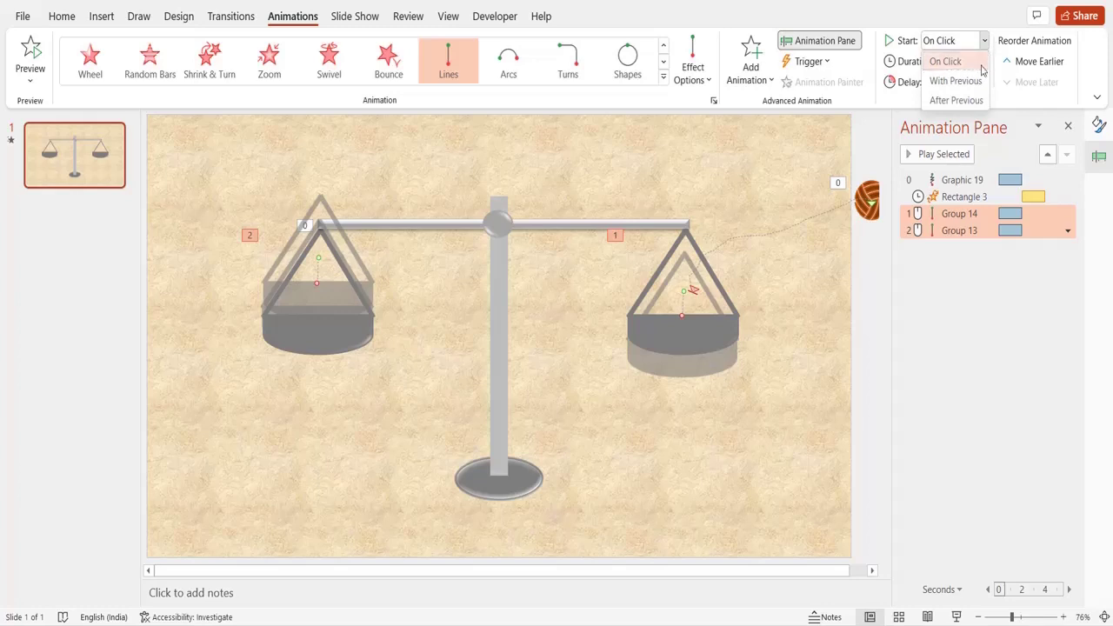
pyautogui.click(954, 81)
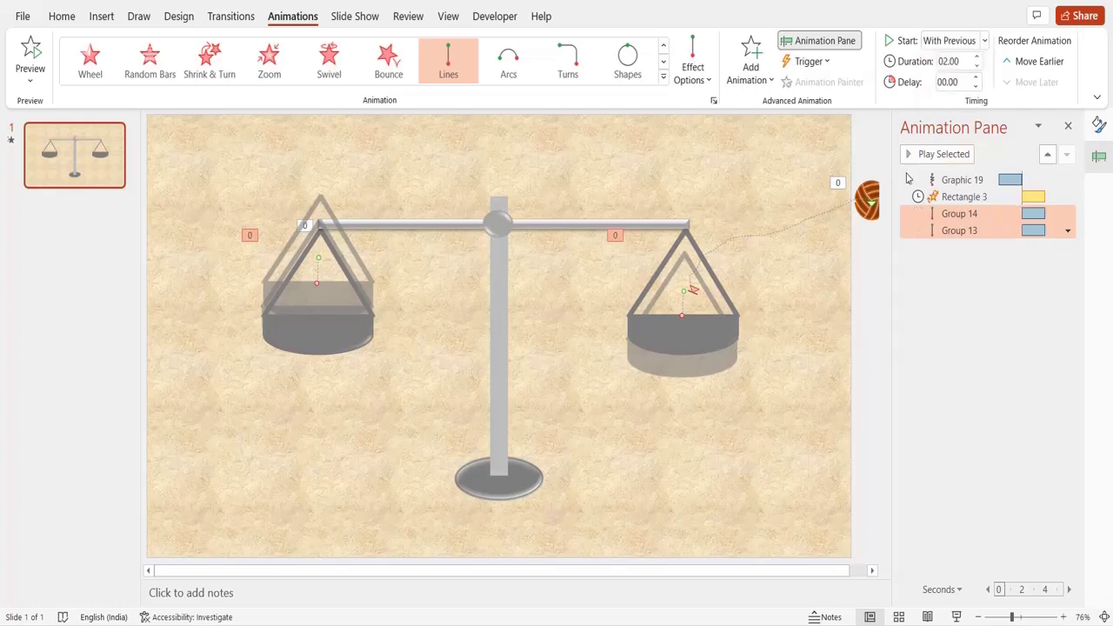
pyautogui.click(779, 158)
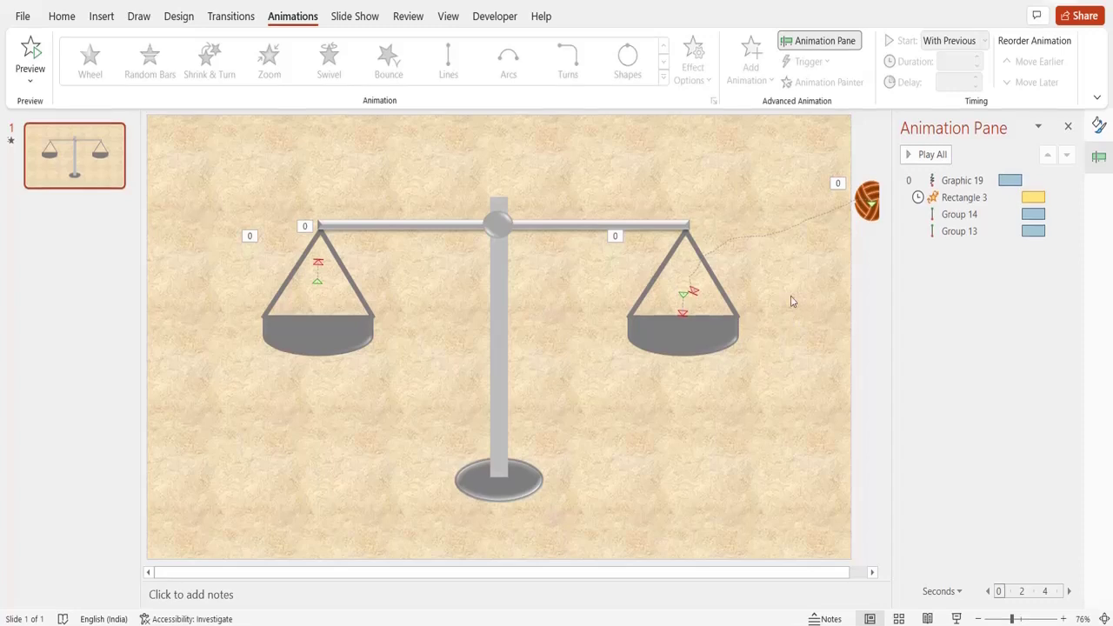
# Add a second Lines motion path to the ball ending inside the right pan
pyautogui.click(867, 217)
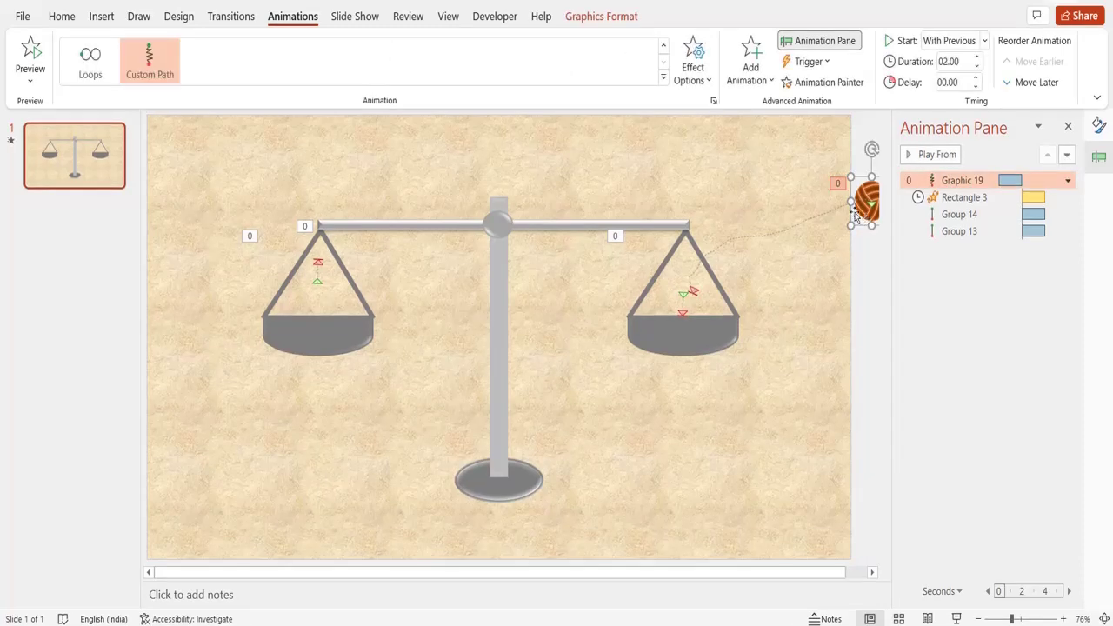
pyautogui.click(745, 87)
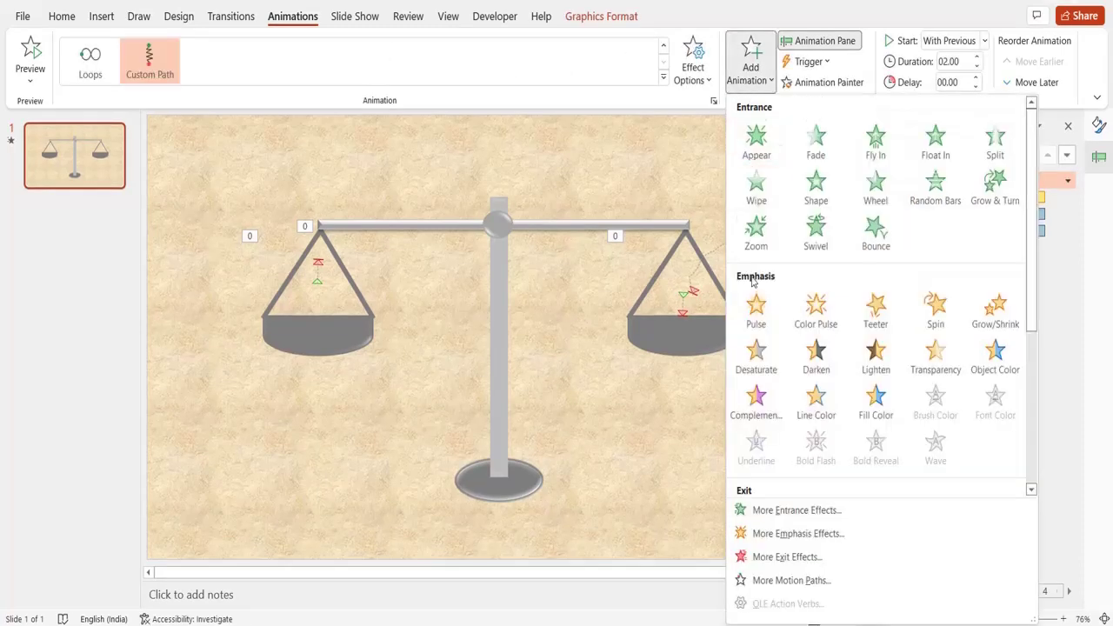
pyautogui.scroll(-5, 753, 281)
pyautogui.click(755, 422)
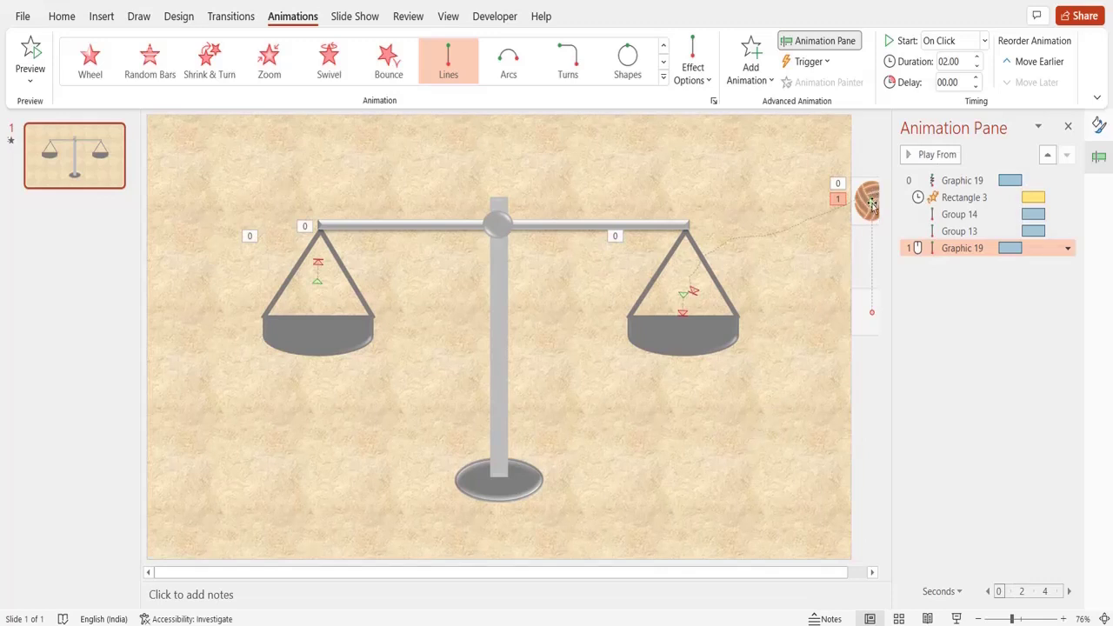
pyautogui.moveTo(869, 202); pyautogui.dragTo(680, 290)
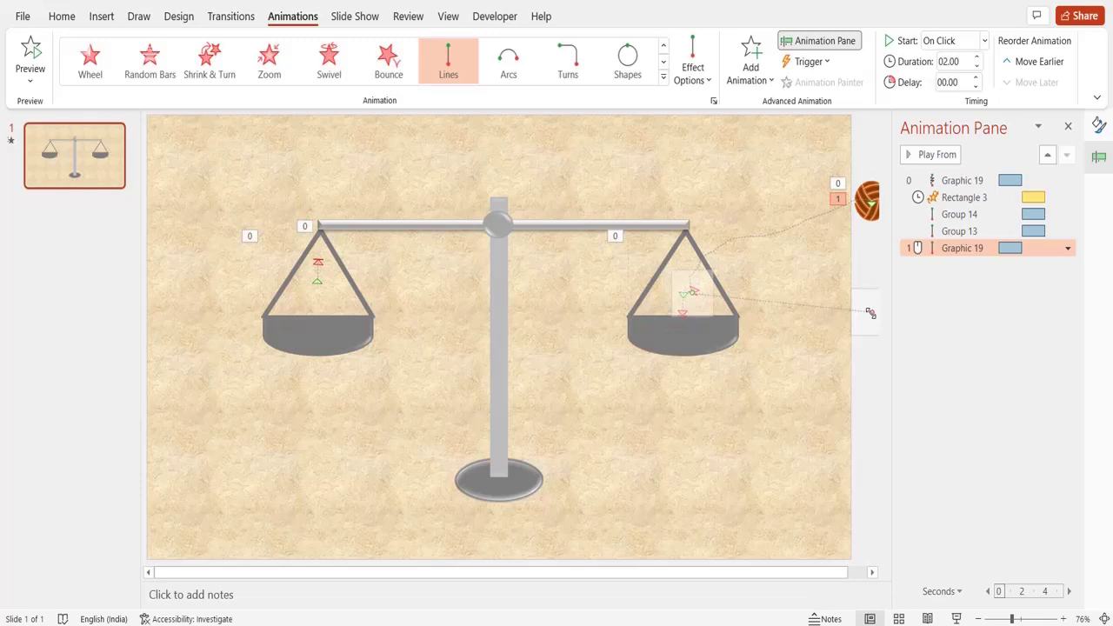
pyautogui.click(693, 323)
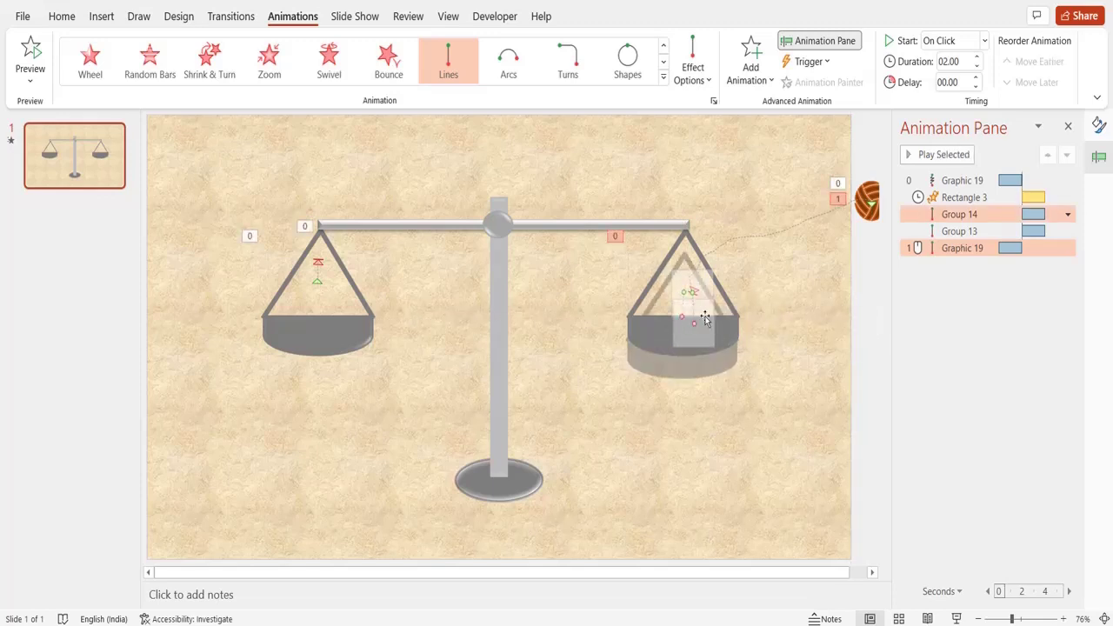
pyautogui.click(767, 298)
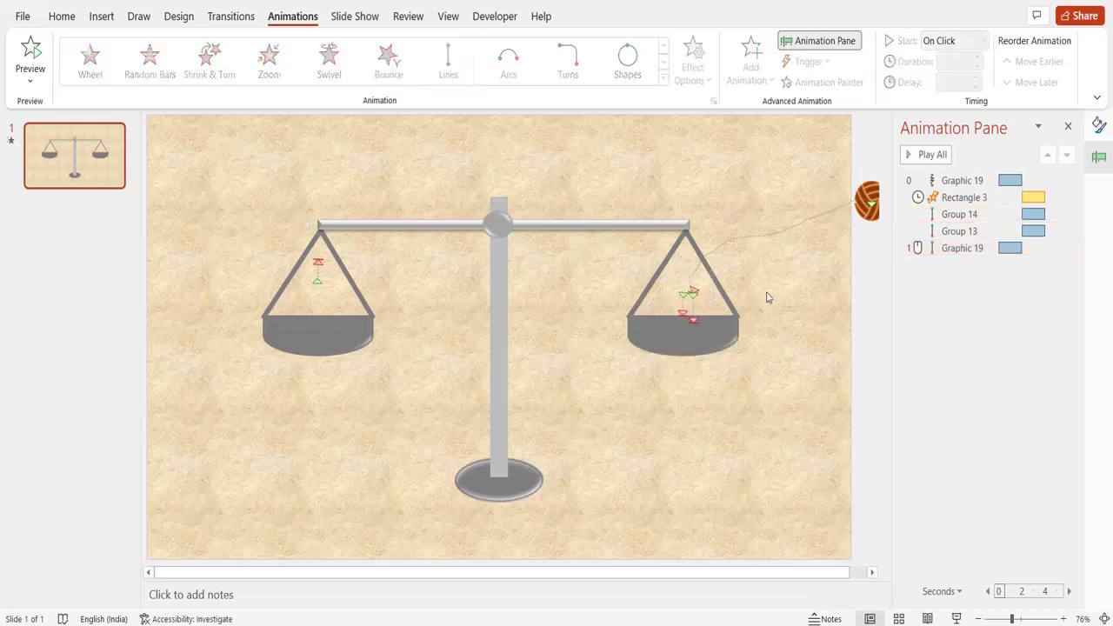
# Set the ball's new line animation to start With Previous
pyautogui.click(944, 251)
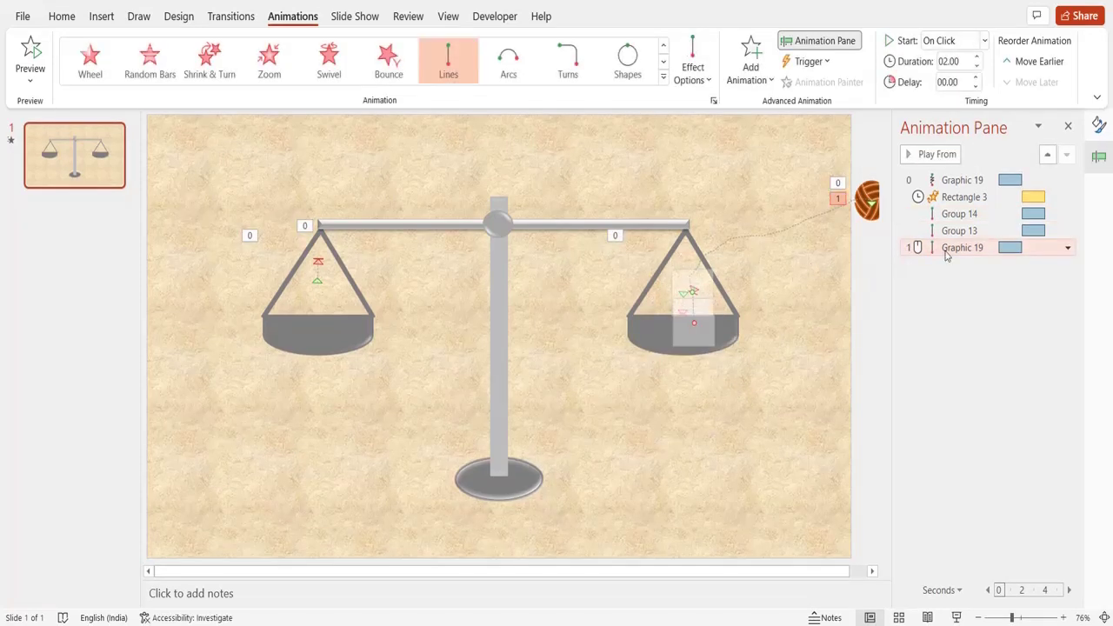
pyautogui.click(984, 43)
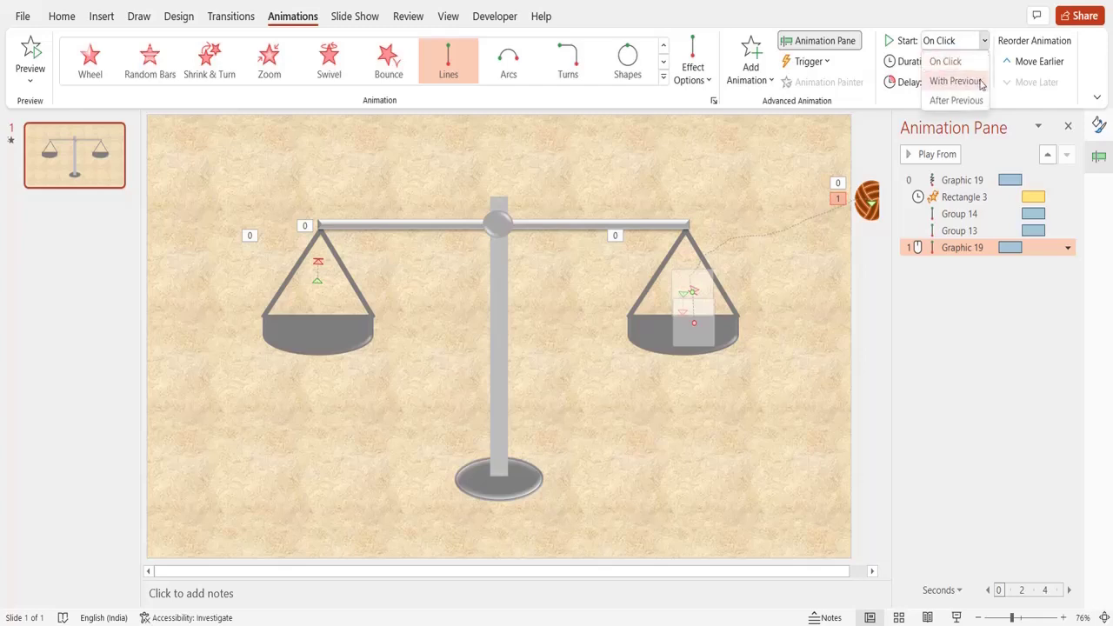
pyautogui.click(981, 82)
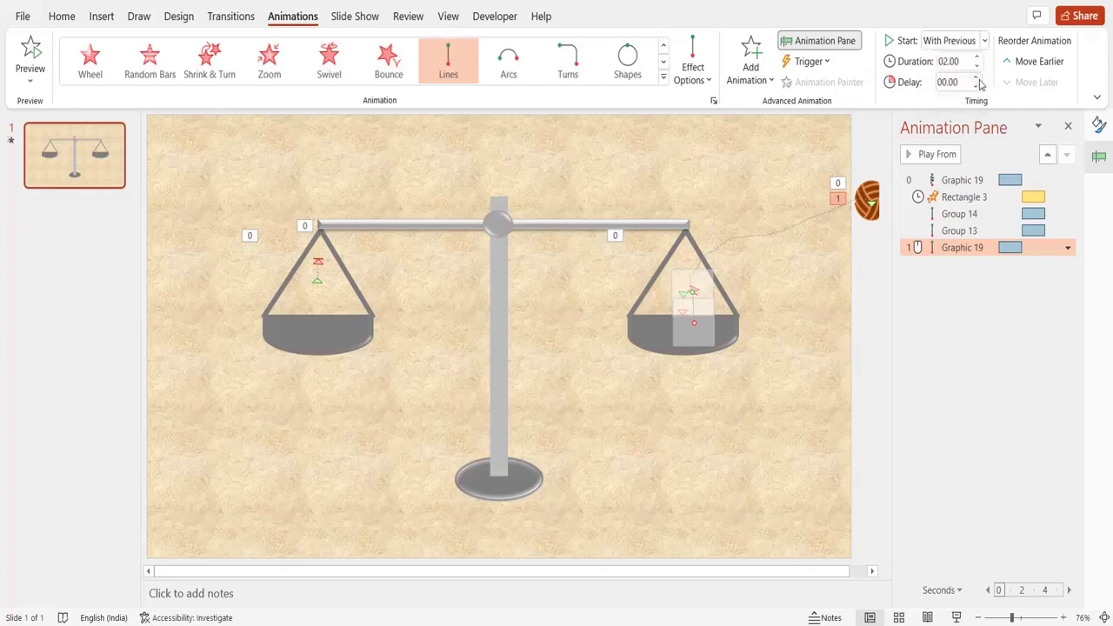
pyautogui.click(781, 164)
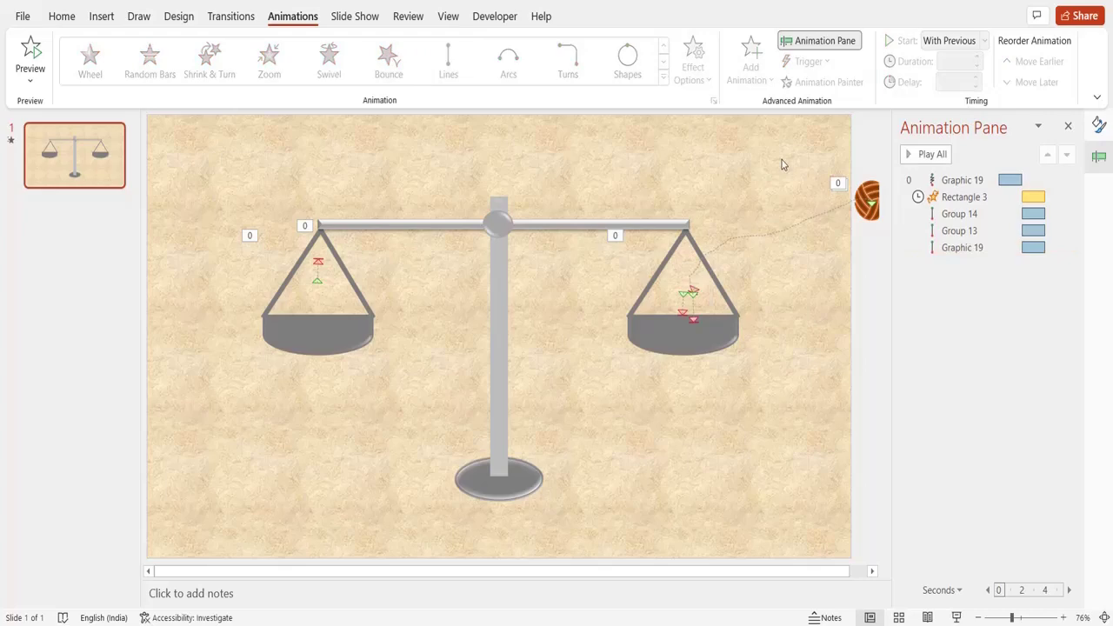